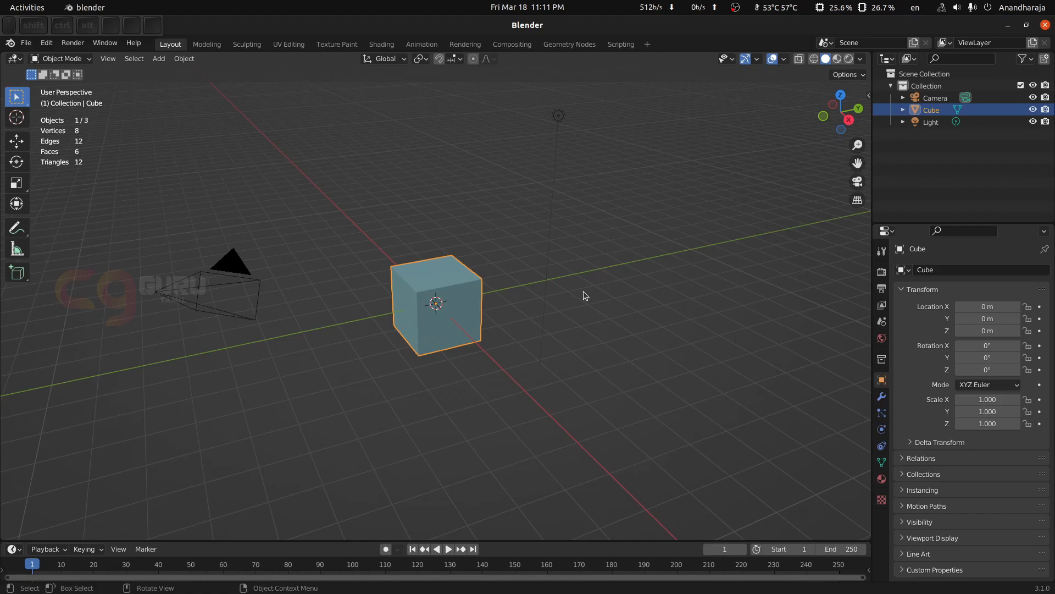
Inspect the default cube in front view and from above, and enter Edit Mode on it
{"action": "key", "text": "KP_1"}
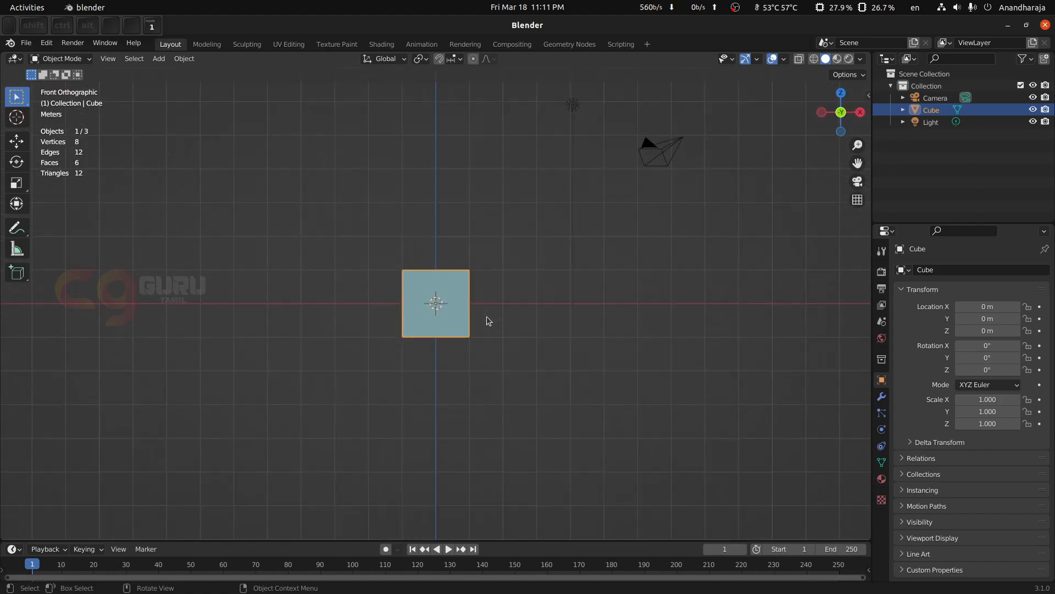
{"action": "scroll", "coordinate": [480, 299], "scroll_direction": "up", "scroll_amount": 4}
{"action": "scroll", "coordinate": [480, 299], "scroll_direction": "up", "scroll_amount": 1}
{"action": "middle_click_drag", "start_coordinate": [480, 255], "coordinate": [470, 285], "text": "shift"}
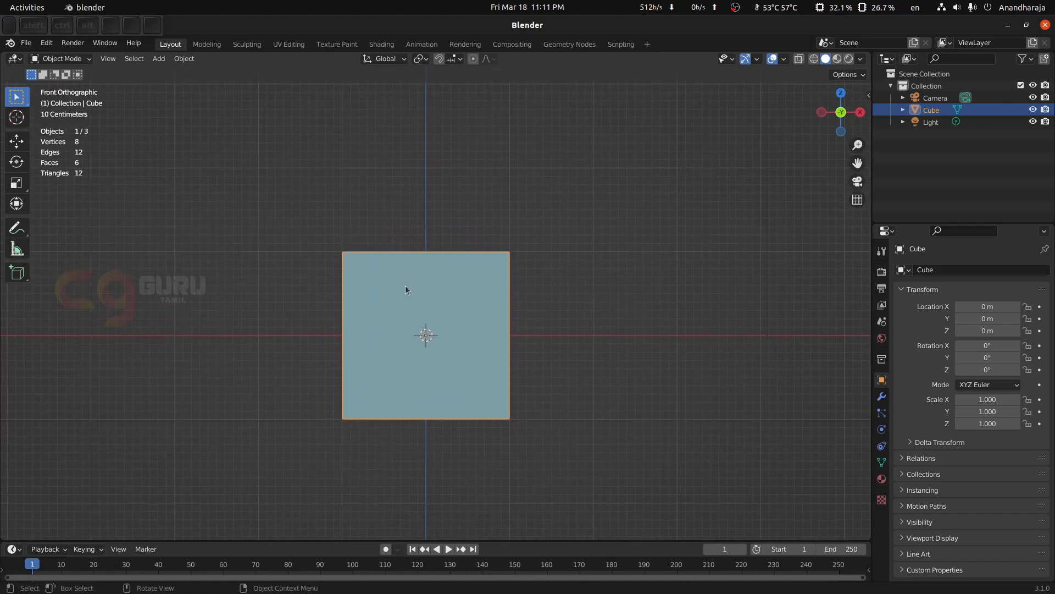
{"action": "mouse_move", "coordinate": [343, 252]}
{"action": "left_mouse_down"}
{"action": "mouse_move", "coordinate": [423, 171]}
{"action": "mouse_move", "coordinate": [489, 245]}
{"action": "left_mouse_up"}
{"action": "mouse_move", "coordinate": [509, 256]}
{"action": "right_mouse_down"}
{"action": "mouse_move", "coordinate": [436, 177]}
{"action": "mouse_move", "coordinate": [369, 227]}
{"action": "mouse_move", "coordinate": [335, 269]}
{"action": "right_mouse_up"}
{"action": "scroll", "coordinate": [491, 290], "scroll_direction": "down", "scroll_amount": 2}
{"action": "mouse_move", "coordinate": [490, 290]}
{"action": "middle_mouse_down"}
{"action": "mouse_move", "coordinate": [458, 334]}
{"action": "mouse_move", "coordinate": [531, 183]}
{"action": "middle_mouse_up"}
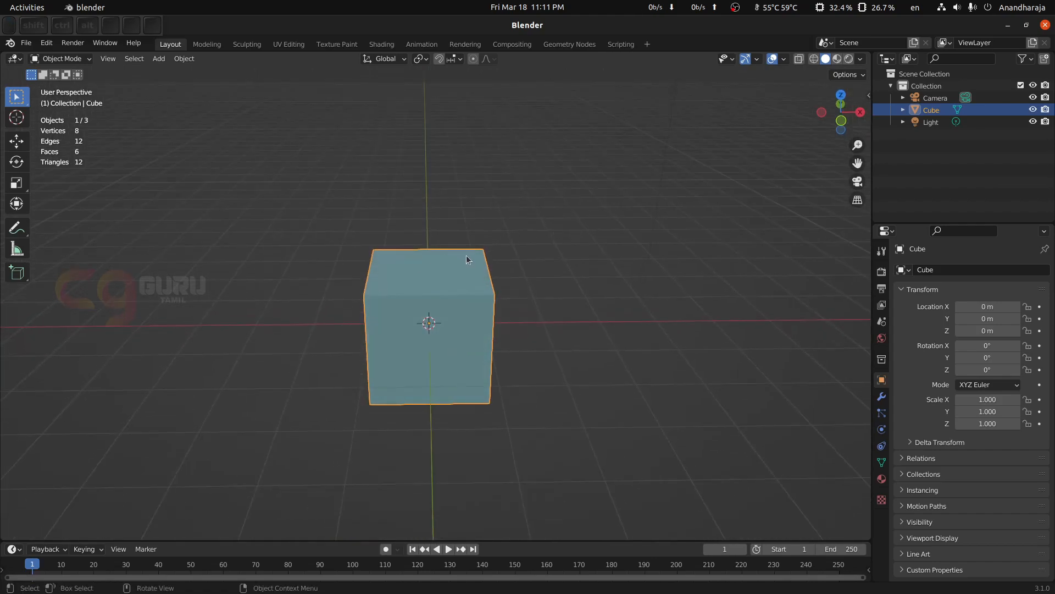
{"action": "key", "text": "Tab"}
Add a centred loop cut around the cube, running front to back across its top face
{"action": "key", "text": "ctrl+r"}
{"action": "left_click", "coordinate": [437, 256]}
{"action": "left_click", "coordinate": [436, 256]}
Raise the two middle vertices of the top face along the Z axis to form a gable roof
{"action": "left_click", "coordinate": [426, 248]}
{"action": "left_click", "coordinate": [437, 300], "text": "shift"}
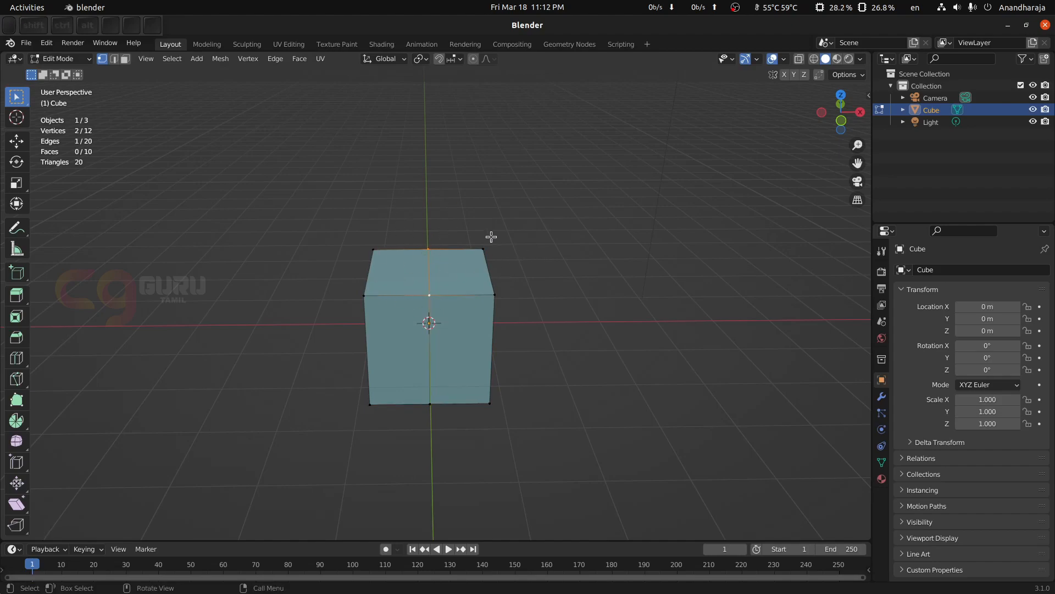
{"action": "key", "text": "g"}
{"action": "key", "text": "z"}
{"action": "left_click", "coordinate": [491, 172]}
Examine the loop cut around the house shape, selecting its underside edge, front edge and ridge vertices
{"action": "middle_click_drag", "start_coordinate": [478, 360], "coordinate": [547, 338]}
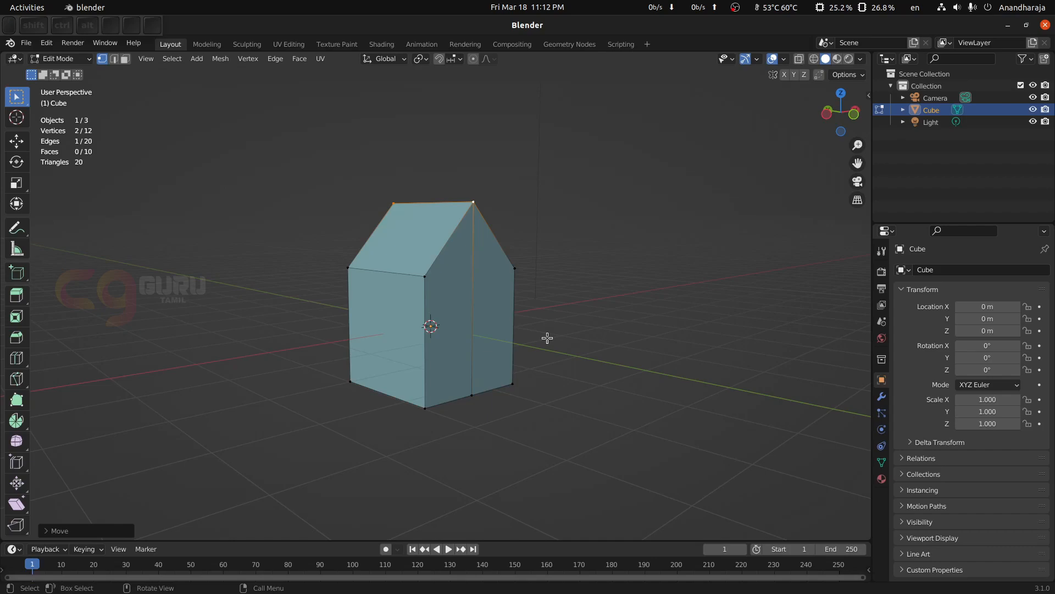
{"action": "left_click", "coordinate": [473, 388]}
{"action": "middle_click_drag", "start_coordinate": [530, 396], "coordinate": [626, 370]}
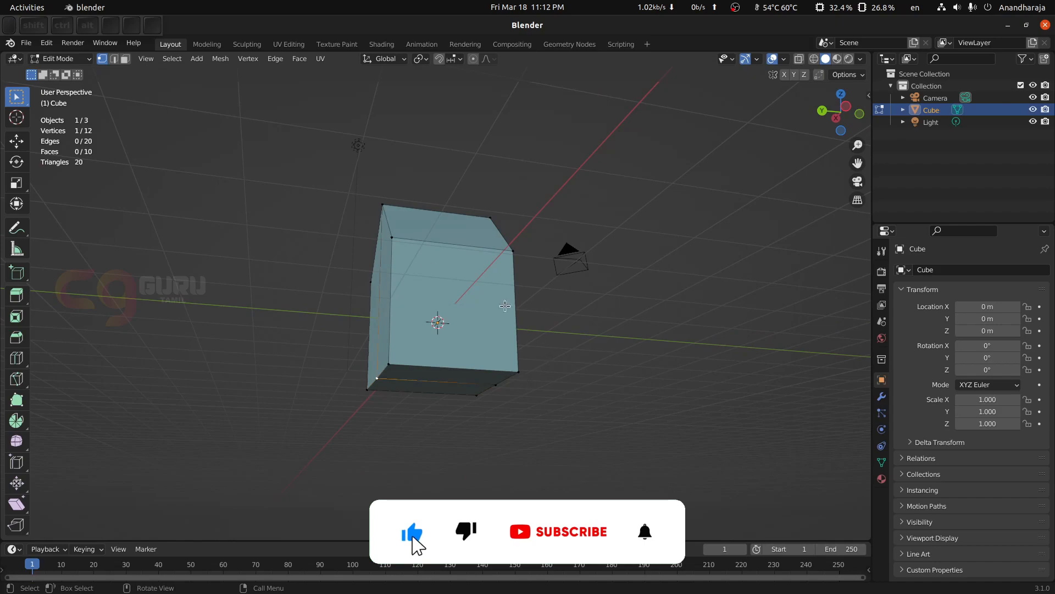
{"action": "left_click", "coordinate": [114, 58]}
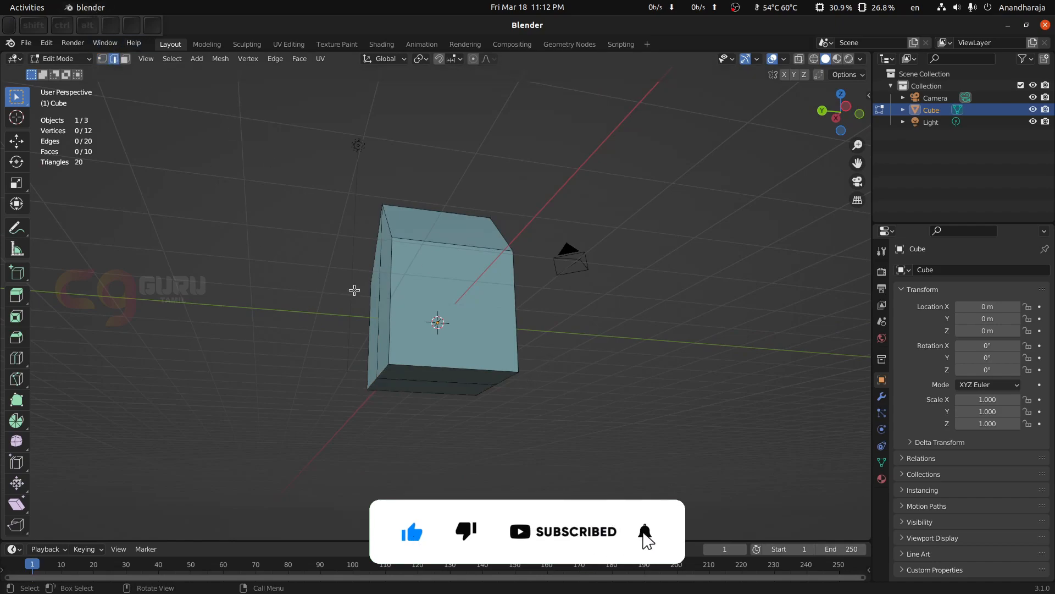
{"action": "middle_click_drag", "start_coordinate": [542, 369], "coordinate": [538, 316]}
{"action": "left_click", "coordinate": [444, 353]}
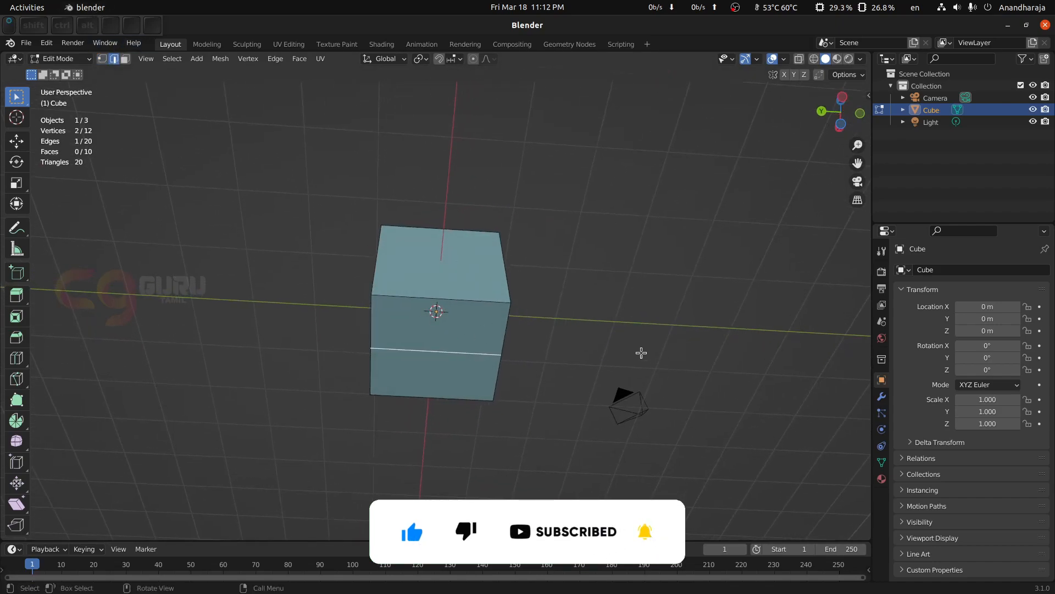
{"action": "middle_click_drag", "start_coordinate": [643, 353], "coordinate": [456, 392]}
{"action": "left_click", "coordinate": [397, 292]}
{"action": "middle_click_drag", "start_coordinate": [526, 250], "coordinate": [575, 364]}
{"action": "left_click", "coordinate": [101, 58]}
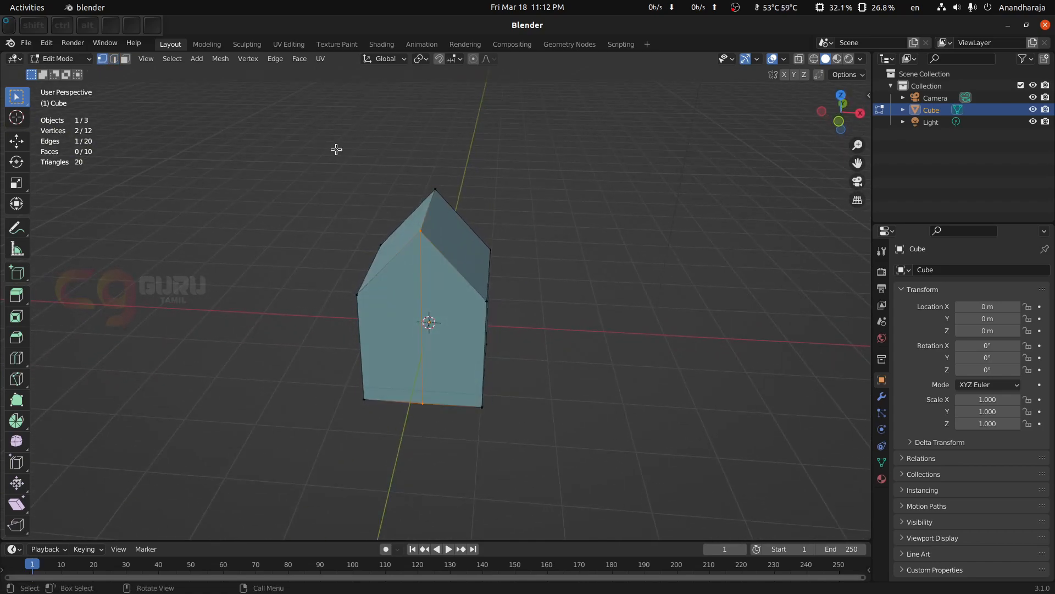
{"action": "left_click", "coordinate": [449, 191]}
{"action": "left_click", "coordinate": [425, 238], "text": "shift"}
Knife-cut a closed irregular six-point outline across the centre line of the house shape's front, working in front view
{"action": "key", "text": "KP_1"}
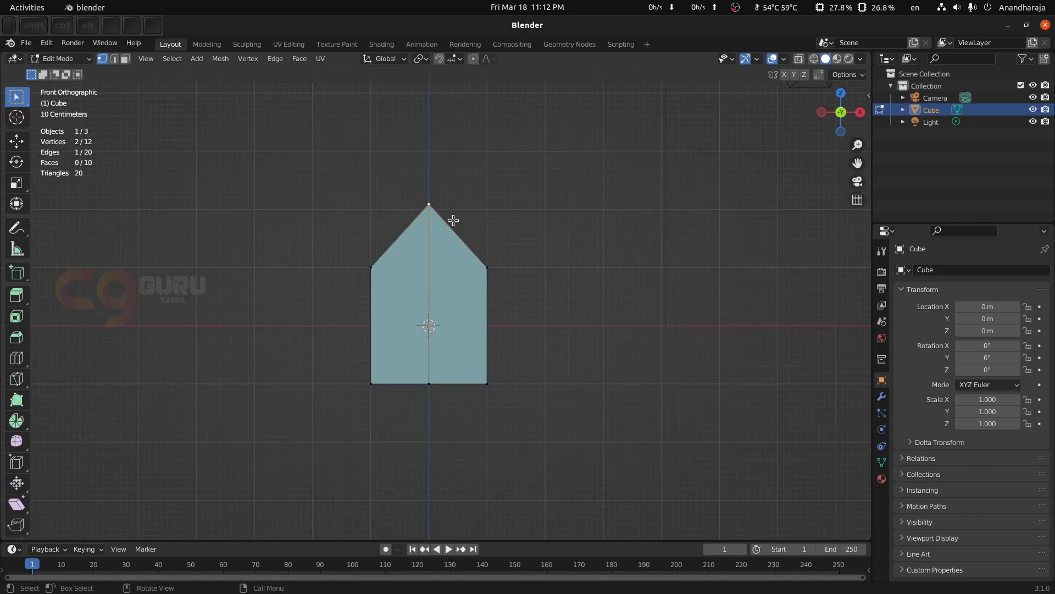
{"action": "scroll", "coordinate": [448, 219], "scroll_direction": "up", "scroll_amount": 6}
{"action": "scroll", "coordinate": [477, 238], "scroll_direction": "down", "scroll_amount": 2}
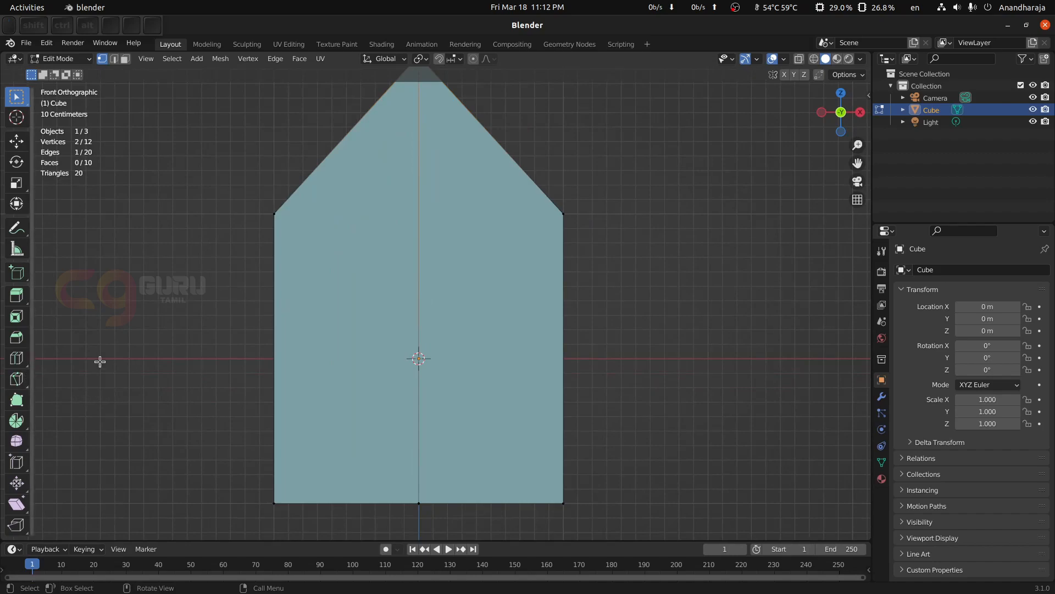
{"action": "key", "text": "k"}
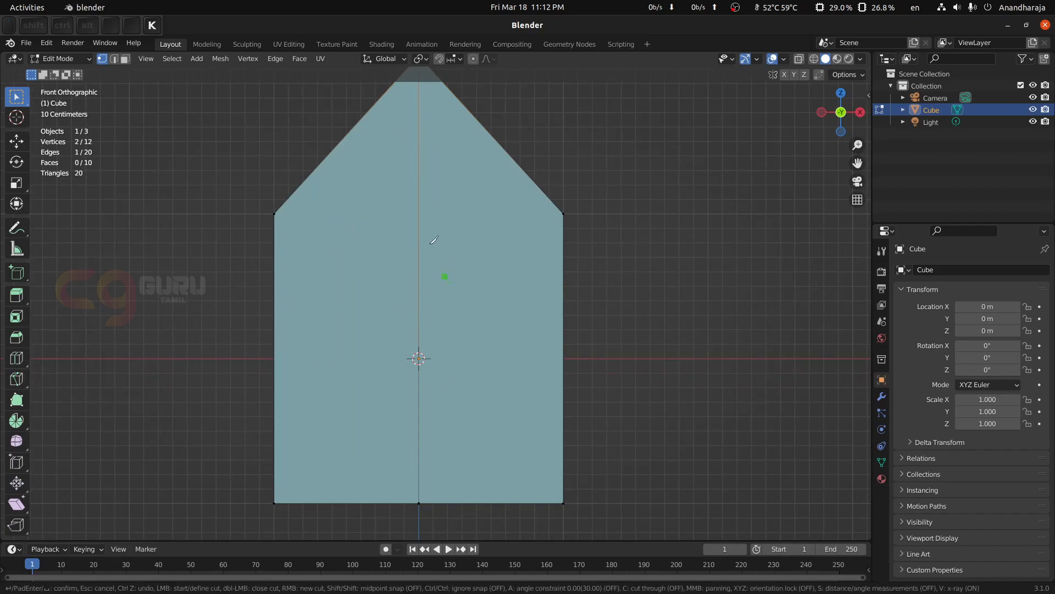
{"action": "left_click", "coordinate": [353, 251]}
{"action": "left_click", "coordinate": [405, 200]}
{"action": "left_click", "coordinate": [481, 219]}
{"action": "left_click", "coordinate": [495, 291]}
{"action": "left_click", "coordinate": [431, 286]}
{"action": "left_click", "coordinate": [350, 383]}
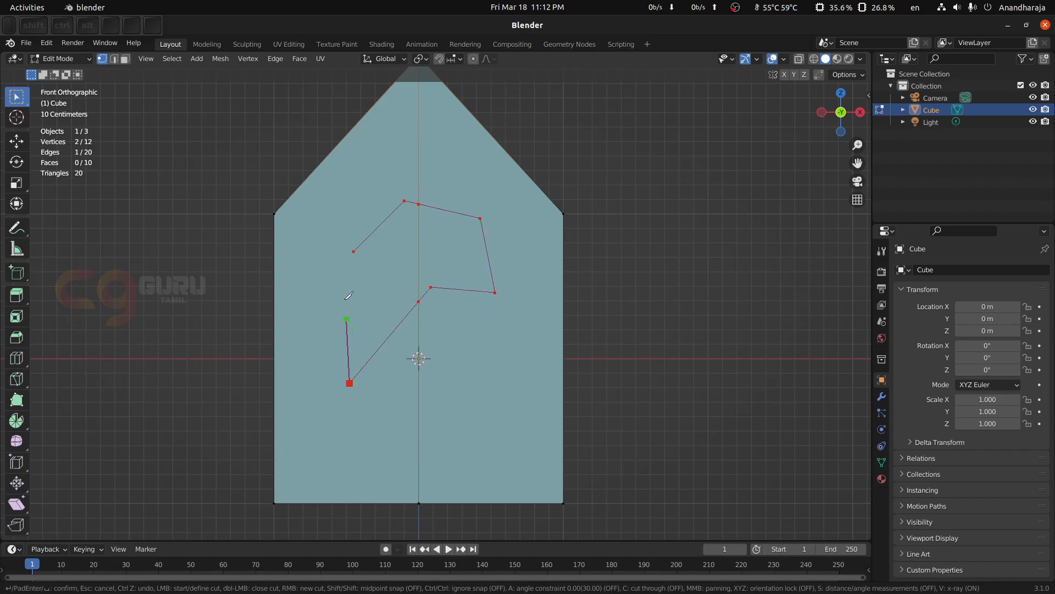
{"action": "left_click", "coordinate": [354, 250]}
{"action": "key", "text": "Return"}
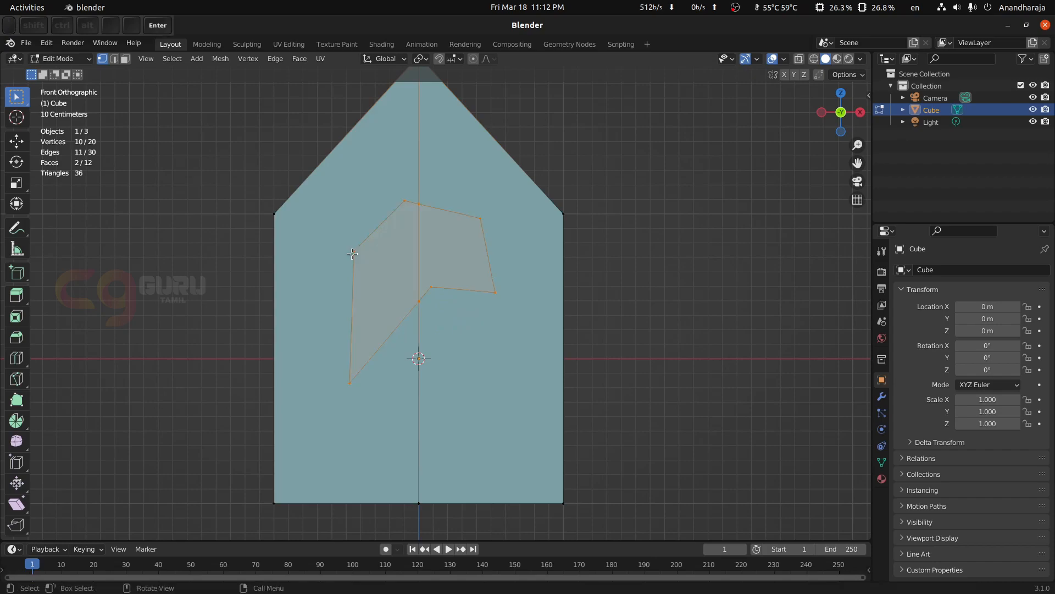
Extrude the two knife-cut faces outward by about 0.3 m along their normal
{"action": "middle_click_drag", "start_coordinate": [434, 331], "coordinate": [481, 343]}
{"action": "left_click", "coordinate": [538, 262]}
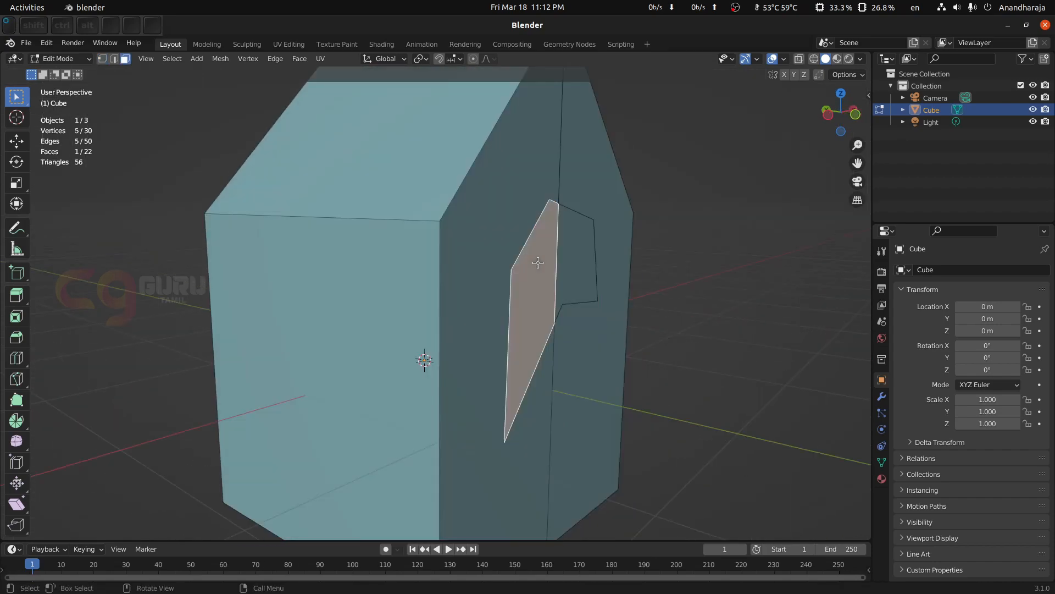
{"action": "left_click", "coordinate": [581, 250], "text": "shift"}
{"action": "key", "text": "e"}
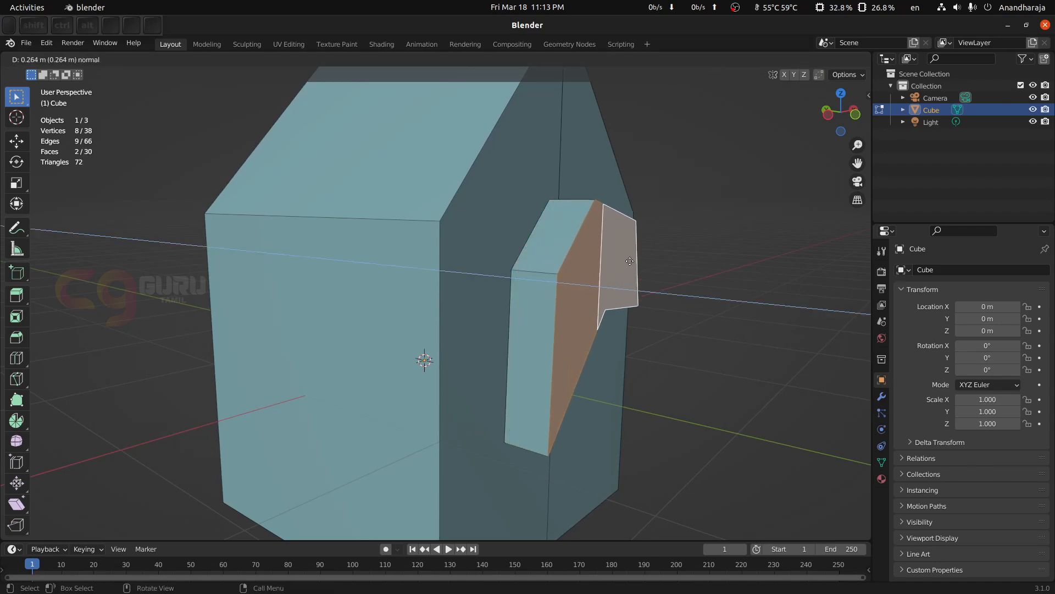
{"action": "left_click", "coordinate": [643, 266]}
Undo the extrusion, the knife cut, the raised roof and the loop cut to restore the plain cube
{"action": "middle_click_drag", "start_coordinate": [642, 266], "coordinate": [480, 301]}
{"action": "key", "text": "ctrl+z"}
{"action": "key", "text": "ctrl+z"}
{"action": "key", "text": "ctrl+z"}
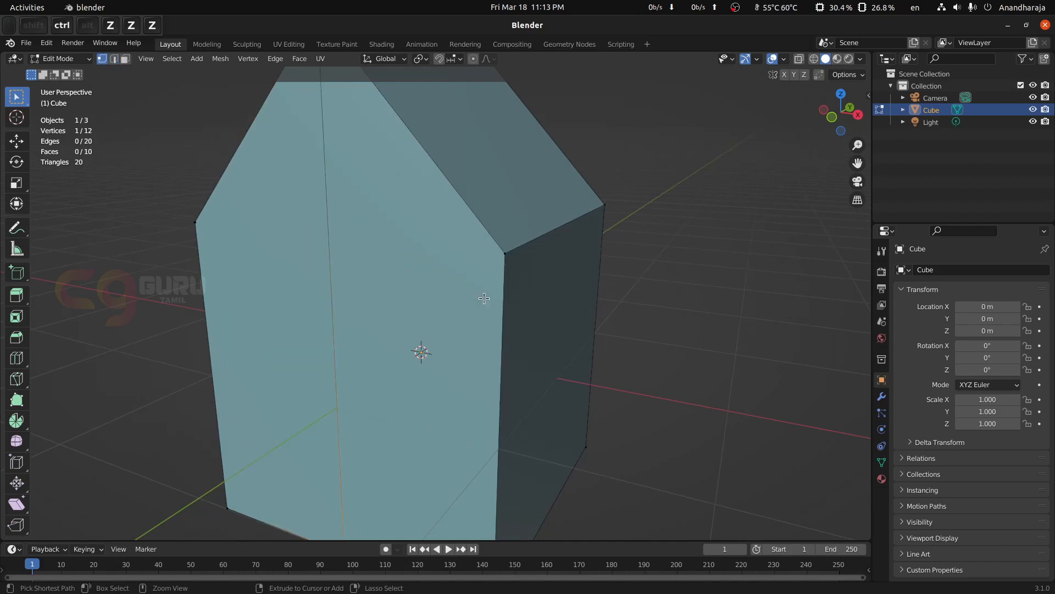
{"action": "key", "text": "ctrl+z"}
{"action": "key", "text": "KP_1"}
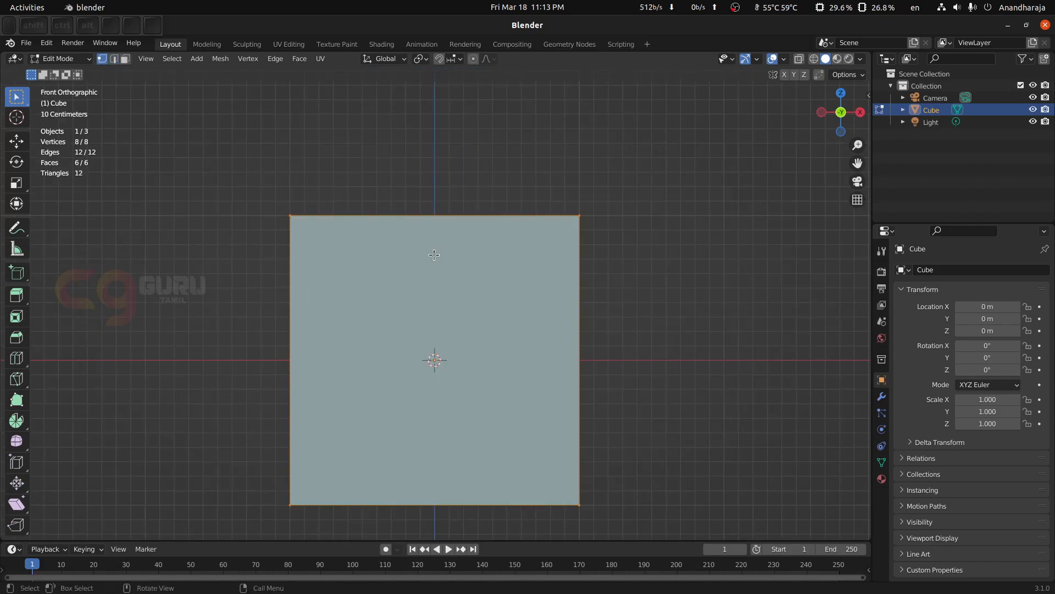
{"action": "key", "text": "k"}
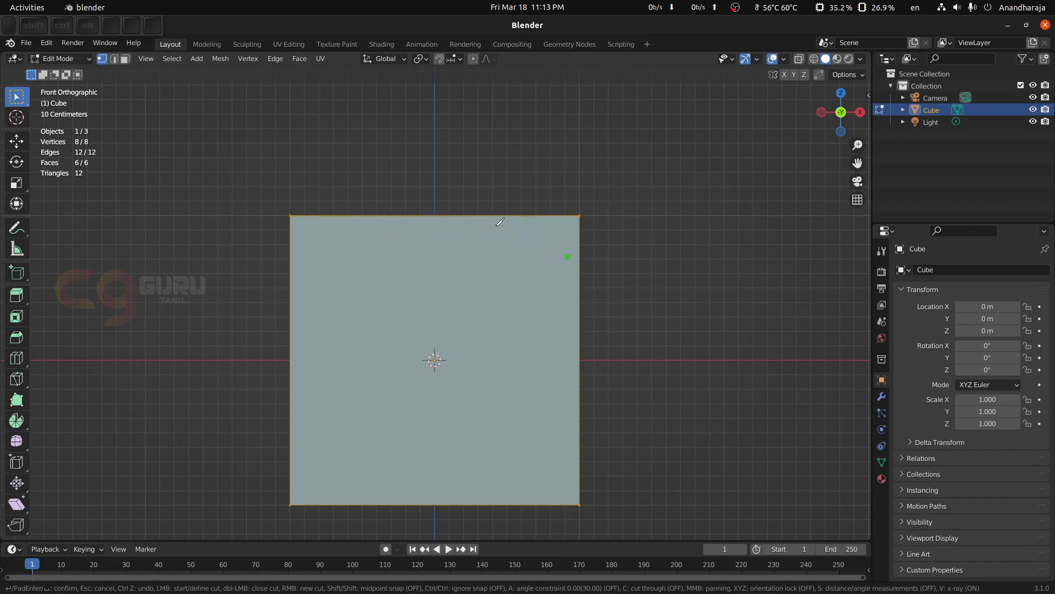
{"action": "key", "text": "Escape"}
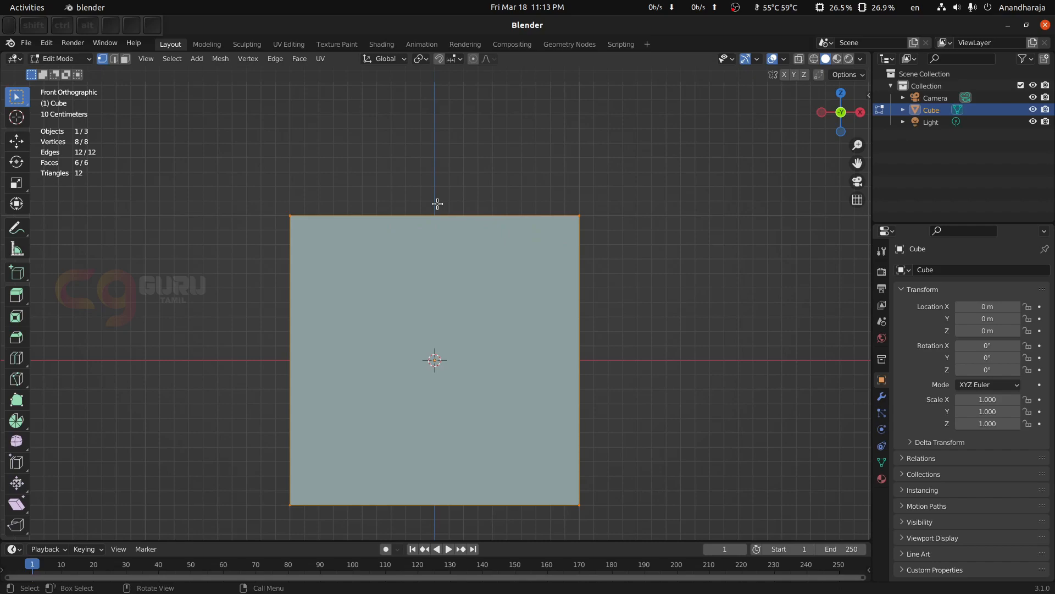
In top view, knife-cut the cube's top face through the middle, from its back edge to its front edge
{"action": "key", "text": "KP_7"}
{"action": "key", "text": "k"}
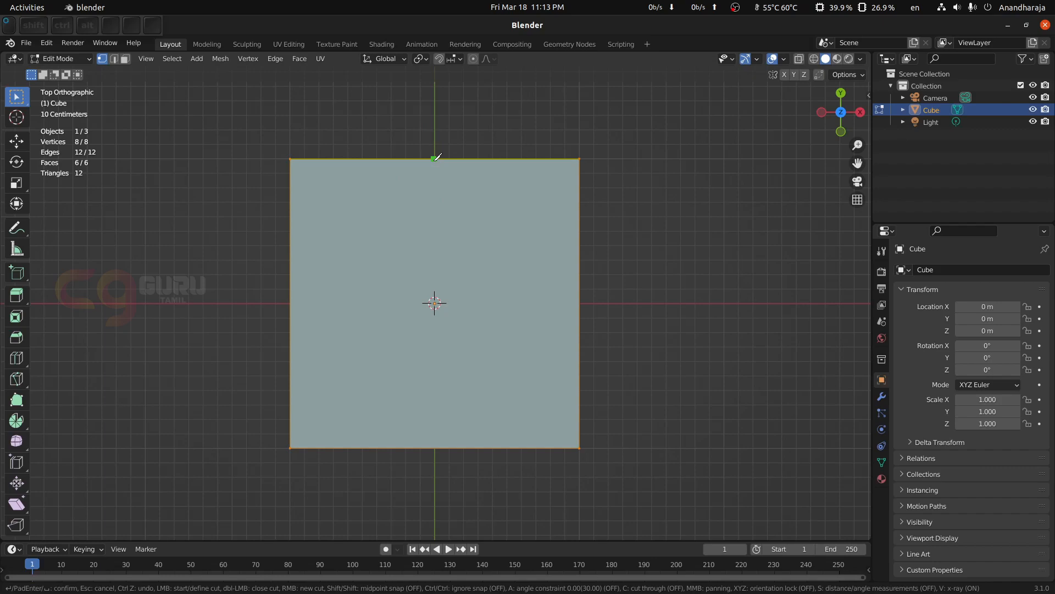
{"action": "left_click", "coordinate": [434, 159]}
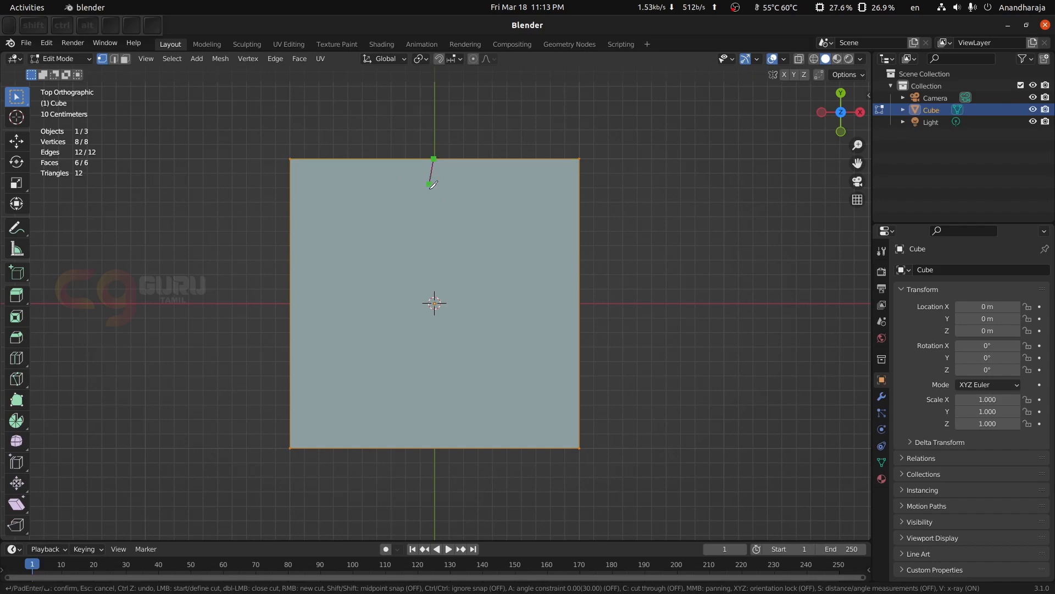
{"action": "left_click", "coordinate": [436, 447]}
{"action": "key", "text": "Return"}
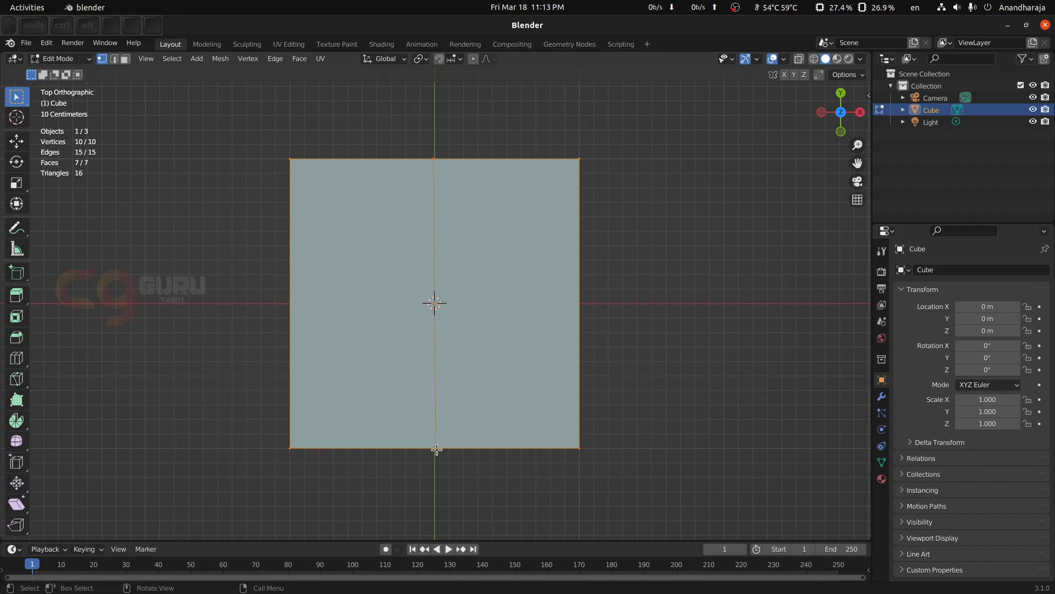
Raise the two end vertices of the knife-cut edge along the Z axis to form a gable roof
{"action": "middle_click_drag", "start_coordinate": [565, 367], "coordinate": [449, 170]}
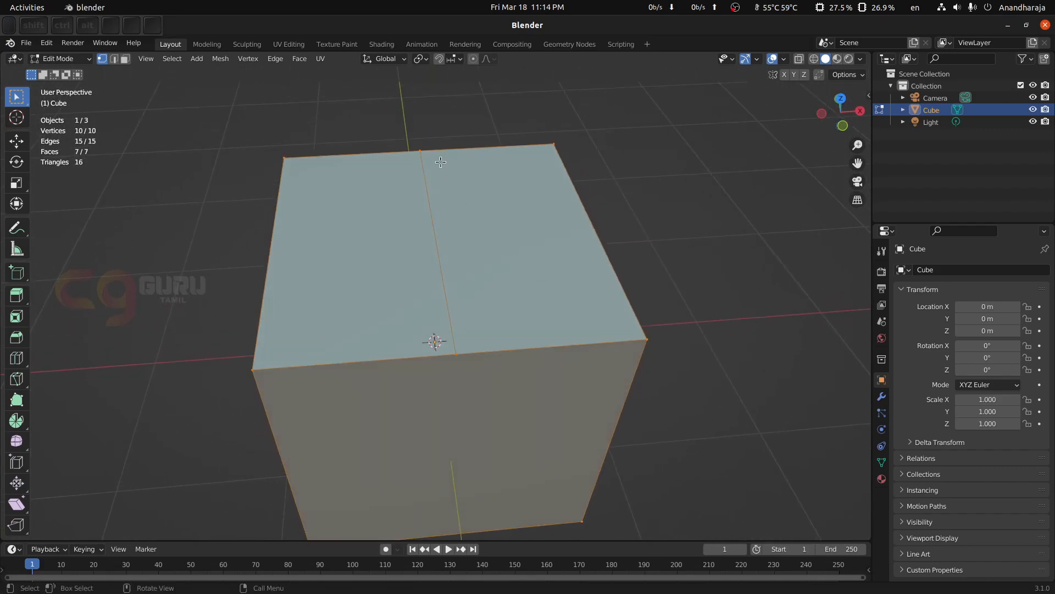
{"action": "scroll", "coordinate": [437, 264], "scroll_direction": "down", "scroll_amount": 1}
{"action": "left_click", "coordinate": [425, 177]}
{"action": "left_click", "coordinate": [464, 345], "text": "shift"}
{"action": "key", "text": "g"}
{"action": "key", "text": "z"}
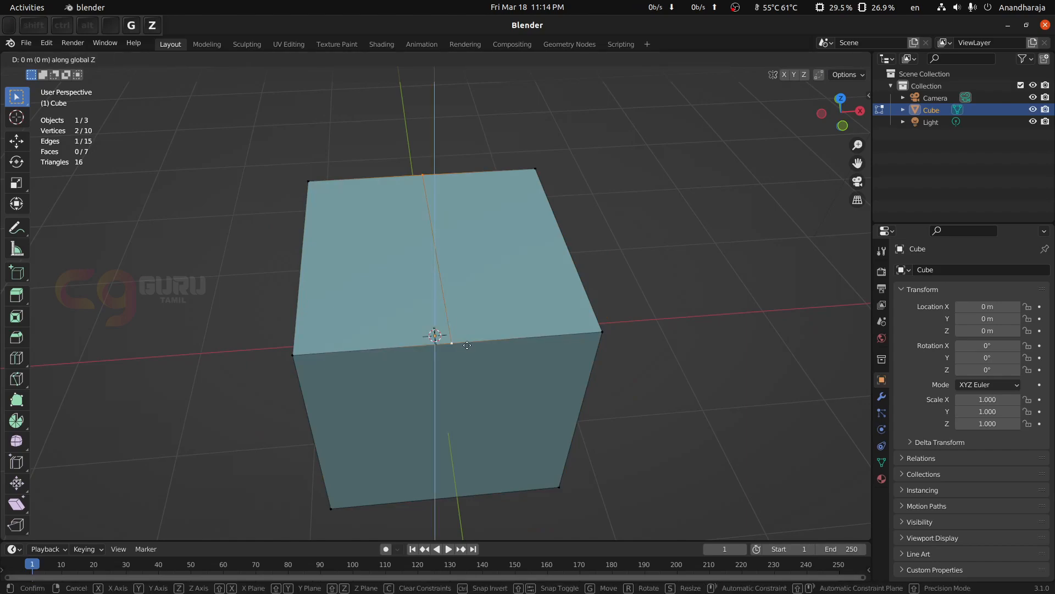
{"action": "left_click", "coordinate": [468, 248]}
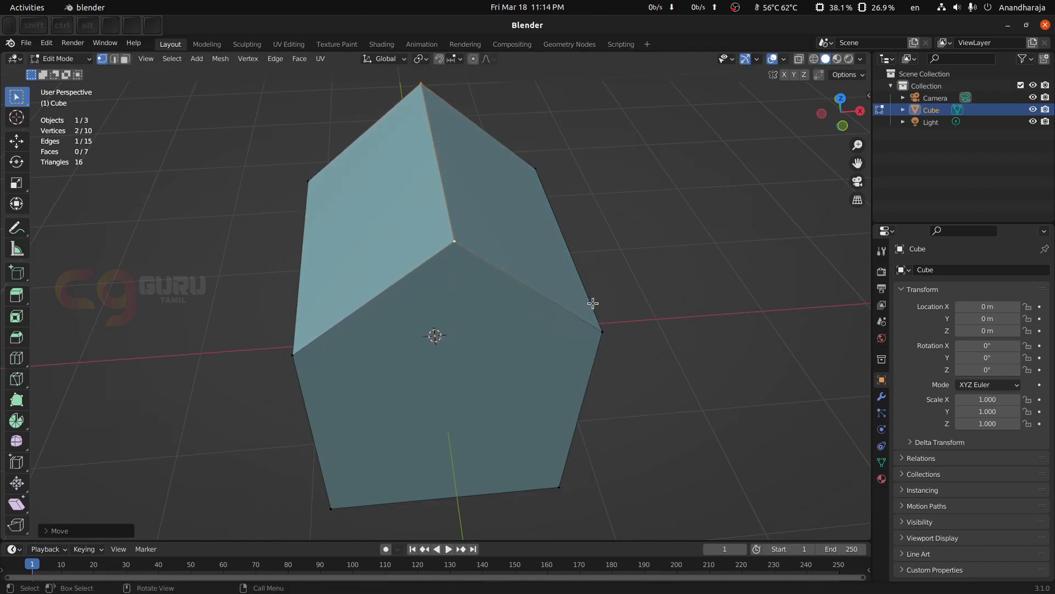
Examine the alignment of the ridge's front and back vertices at the roof peak in front view
{"action": "scroll", "coordinate": [483, 375], "scroll_direction": "down", "scroll_amount": 1}
{"action": "middle_click_drag", "start_coordinate": [484, 375], "coordinate": [478, 302]}
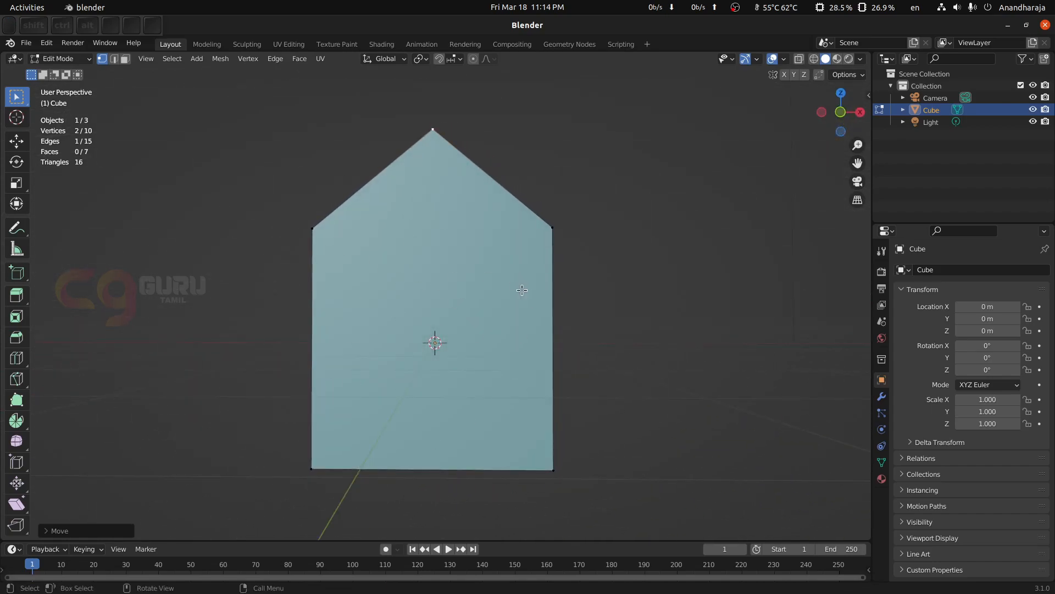
{"action": "key", "text": "KP_1"}
{"action": "scroll", "coordinate": [532, 270], "scroll_direction": "up", "scroll_amount": 5}
{"action": "middle_click_drag", "start_coordinate": [444, 94], "coordinate": [437, 321], "text": "shift"}
{"action": "scroll", "coordinate": [436, 321], "scroll_direction": "up", "scroll_amount": 4}
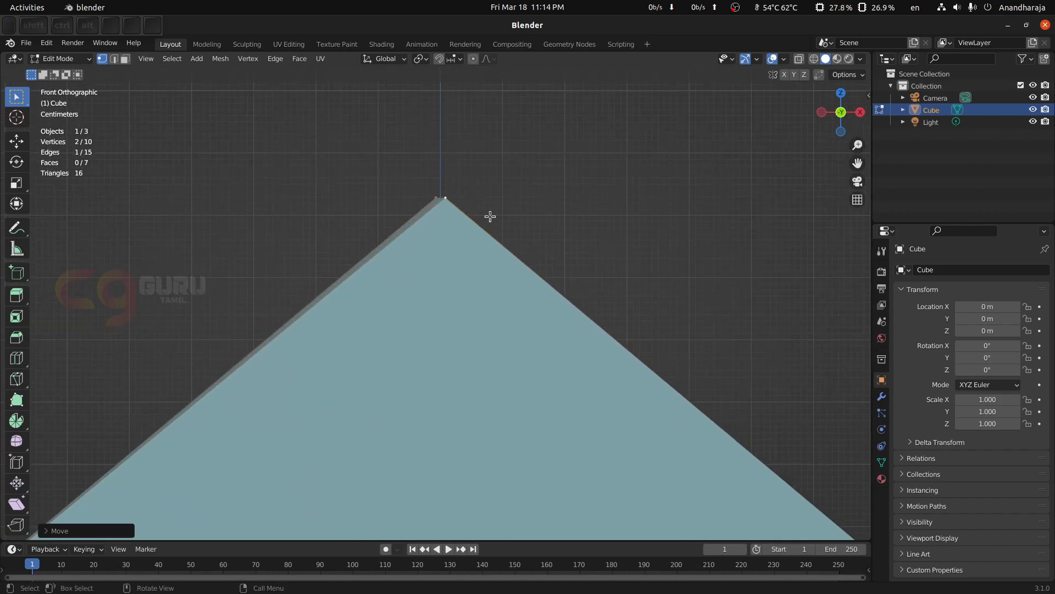
{"action": "scroll", "coordinate": [490, 217], "scroll_direction": "down", "scroll_amount": 1}
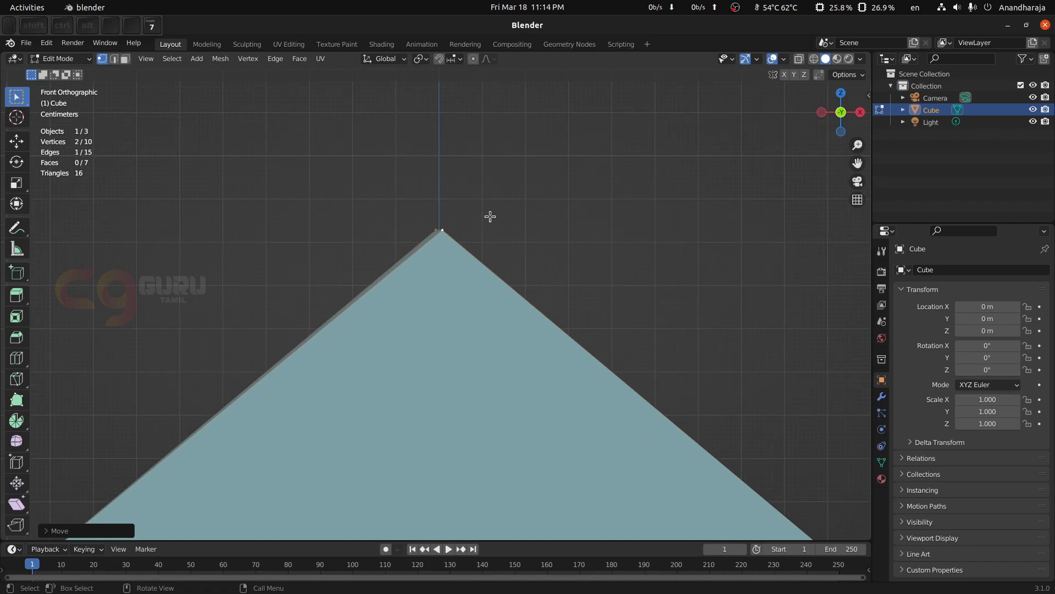
Examine the ridge edge's straightness at both ends in top view, and mark the roof's two back corners
{"action": "key", "text": "KP_7"}
{"action": "scroll", "coordinate": [464, 214], "scroll_direction": "down", "scroll_amount": 5}
{"action": "scroll", "coordinate": [418, 234], "scroll_direction": "up", "scroll_amount": 2}
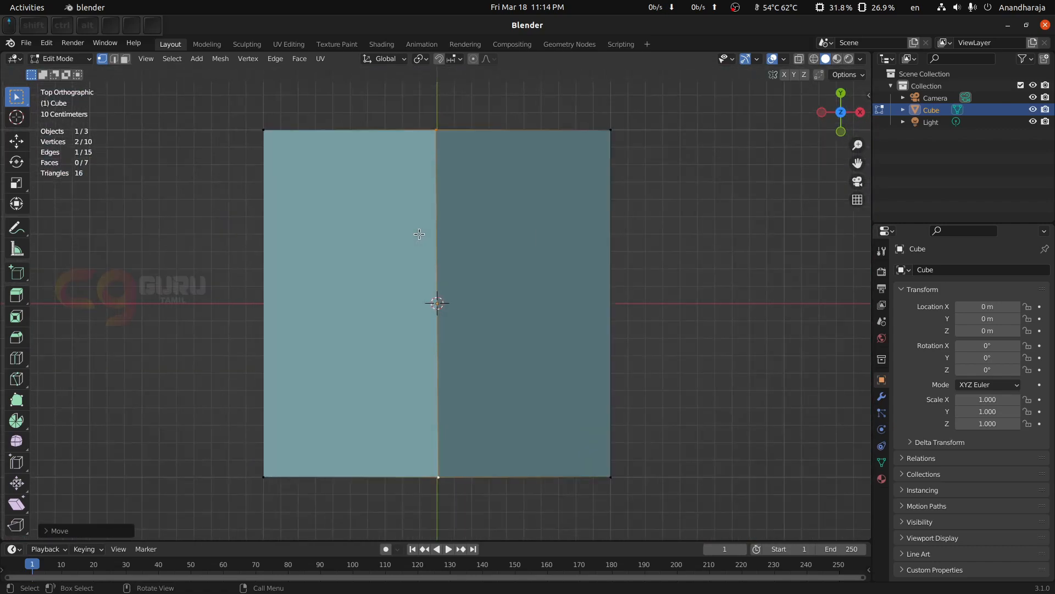
{"action": "scroll", "coordinate": [419, 234], "scroll_direction": "up", "scroll_amount": 4}
{"action": "scroll", "coordinate": [426, 242], "scroll_direction": "down", "scroll_amount": 4}
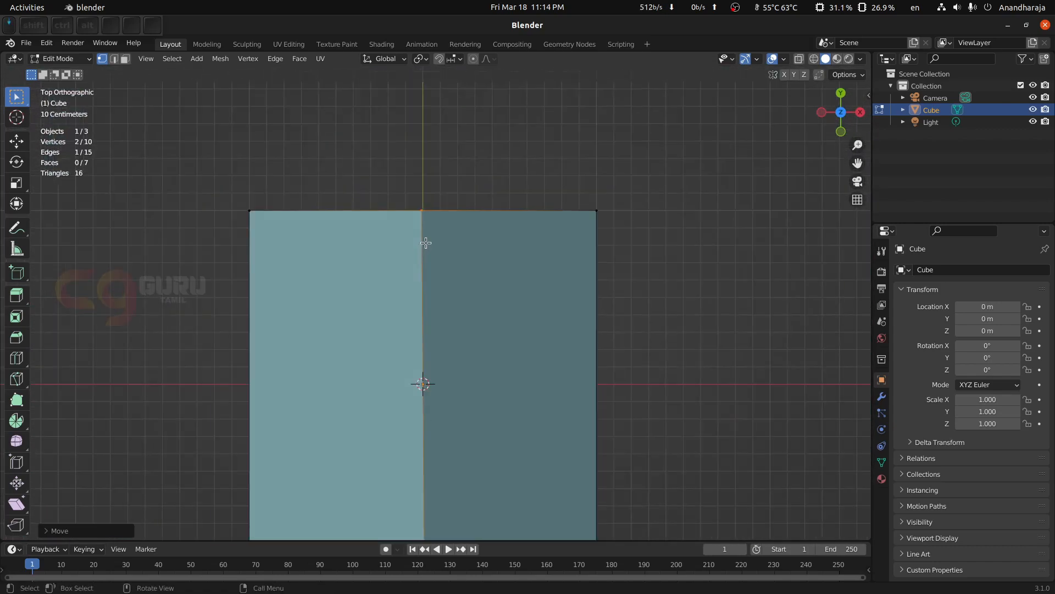
{"action": "scroll", "coordinate": [426, 243], "scroll_direction": "down", "scroll_amount": 2}
{"action": "middle_click_drag", "start_coordinate": [409, 530], "coordinate": [431, 390], "text": "shift"}
{"action": "scroll", "coordinate": [470, 372], "scroll_direction": "up", "scroll_amount": 5}
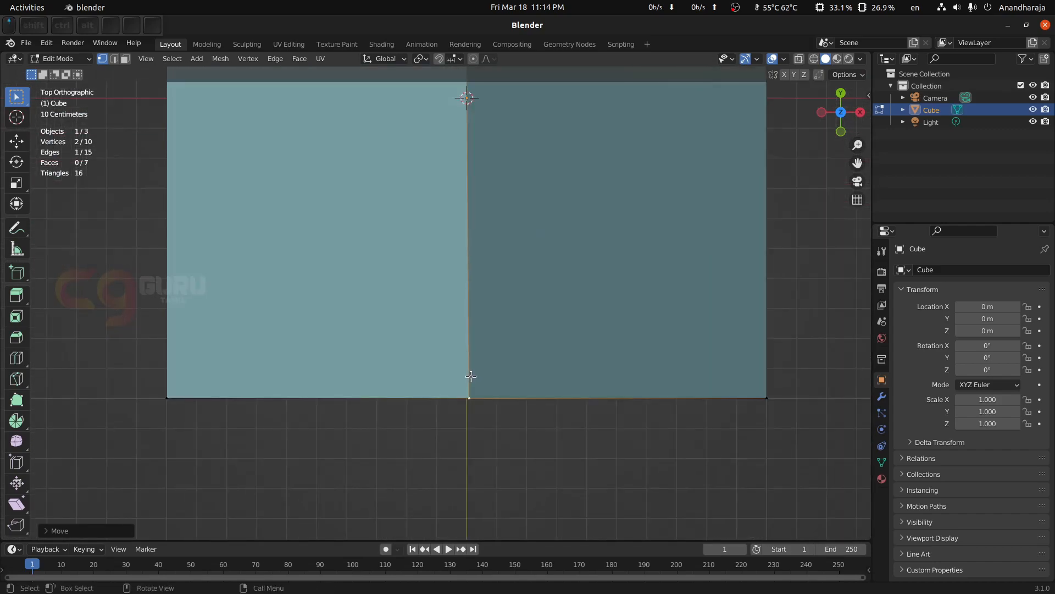
{"action": "middle_click_drag", "start_coordinate": [497, 302], "coordinate": [473, 395], "text": "shift"}
{"action": "scroll", "coordinate": [473, 396], "scroll_direction": "down", "scroll_amount": 4}
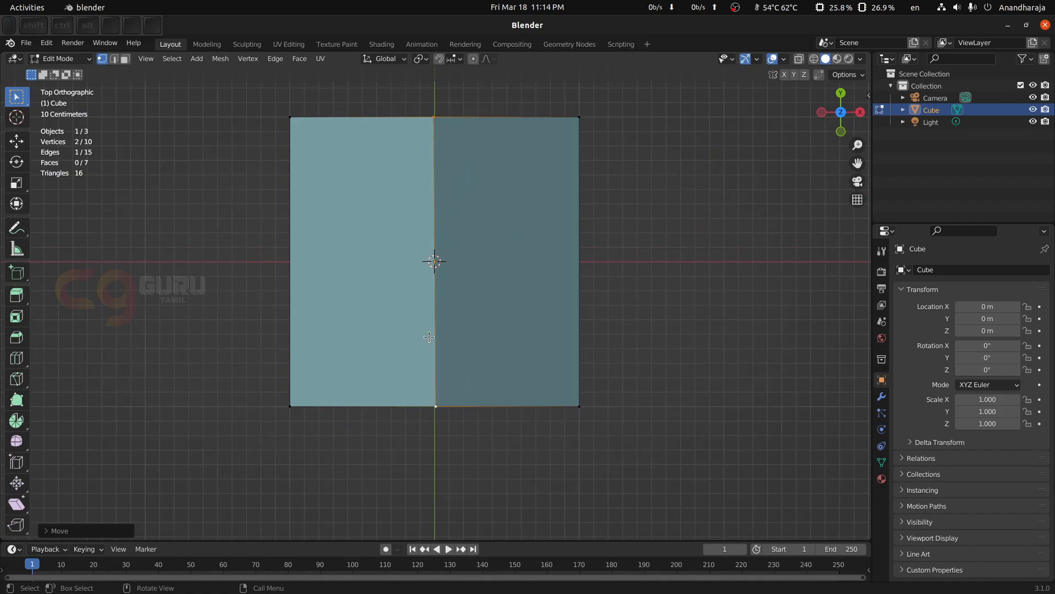
{"action": "left_click_drag", "start_coordinate": [302, 111], "coordinate": [291, 132]}
{"action": "mouse_move", "coordinate": [600, 103]}
{"action": "left_mouse_down"}
{"action": "mouse_move", "coordinate": [593, 129]}
{"action": "mouse_move", "coordinate": [544, 92]}
{"action": "left_mouse_up"}
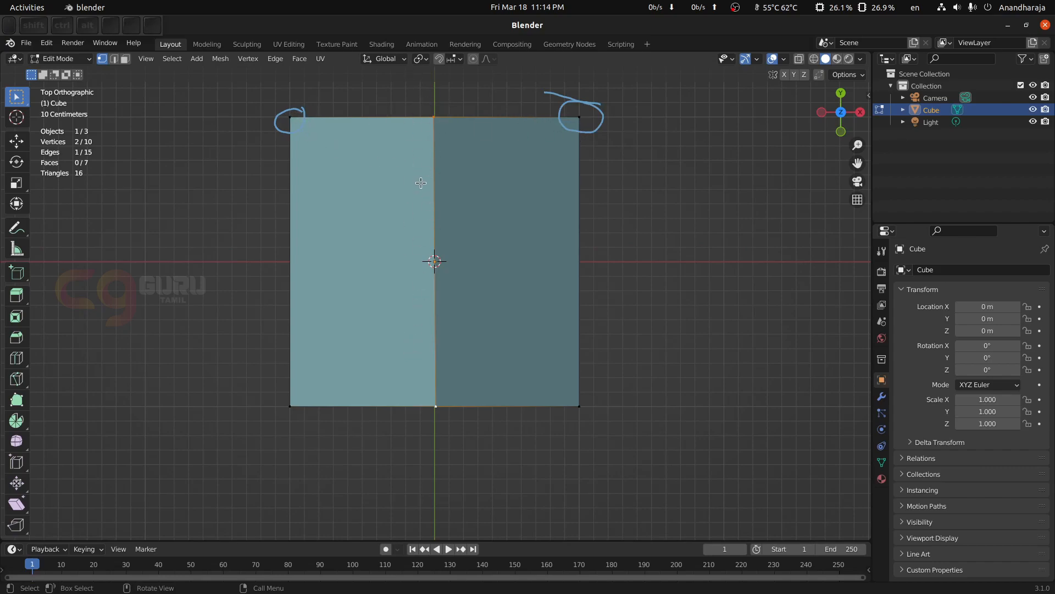
Undo the roof shaping and the knife cut to return to the plain cube
{"action": "key", "text": "ctrl+z"}
{"action": "key", "text": "ctrl+z"}
{"action": "key", "text": "ctrl+z"}
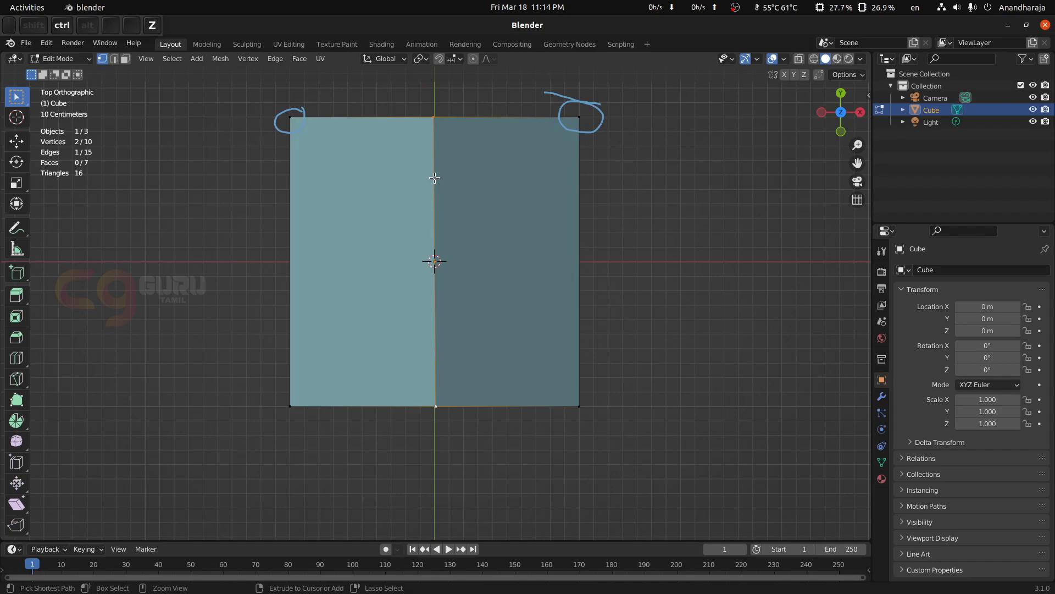
{"action": "key", "text": "ctrl+z"}
{"action": "key", "text": "ctrl+z"}
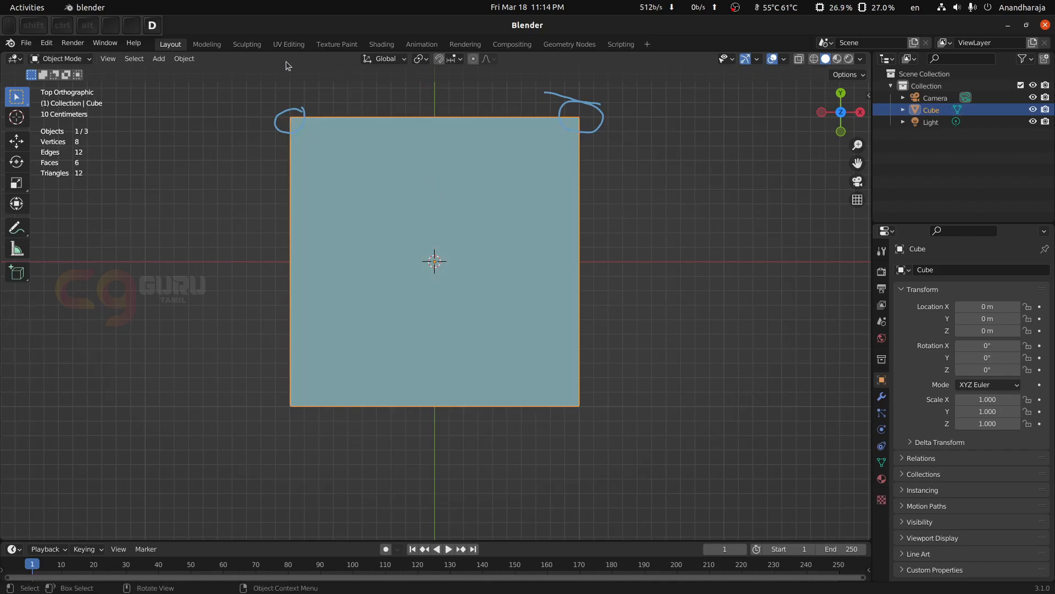
In Edit Mode, knife-cut the cube's top face with midpoint snap, from the back edge's midpoint to the front edge's midpoint
{"action": "key", "text": "Tab"}
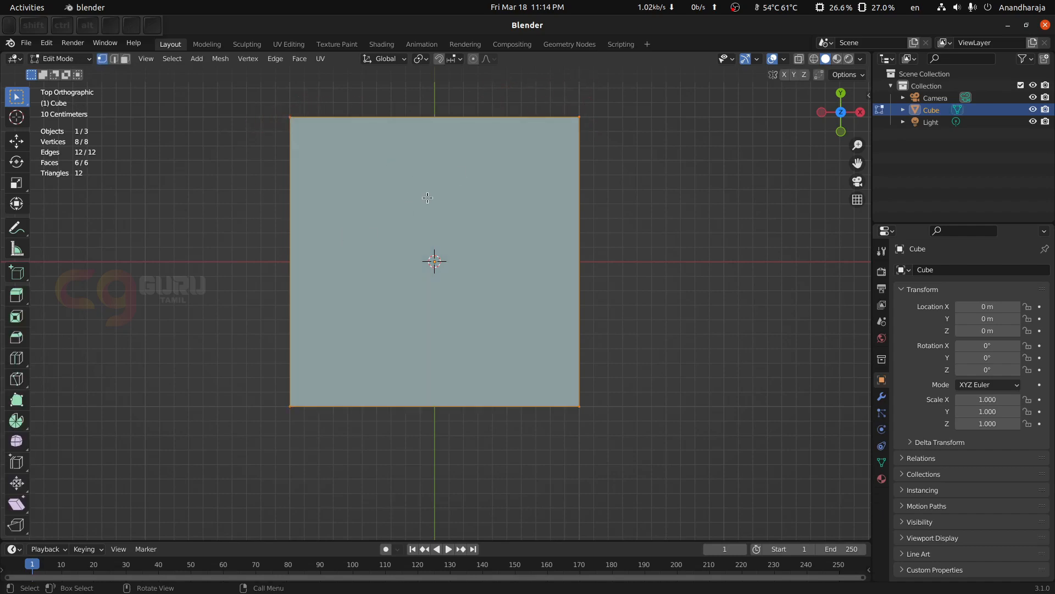
{"action": "key", "text": "k"}
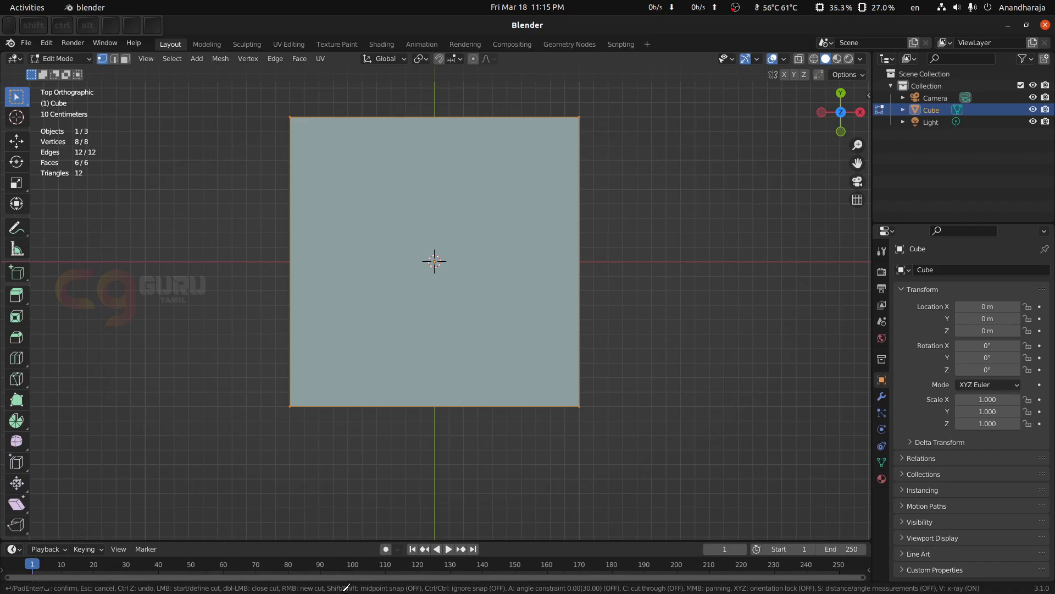
{"action": "key", "text": "shift"}
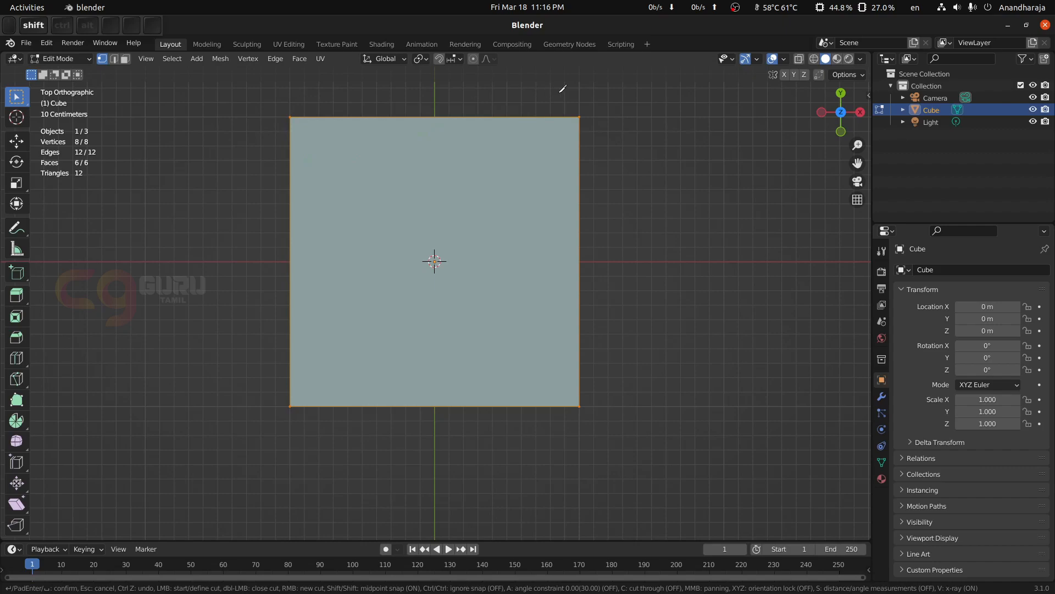
{"action": "left_click", "coordinate": [435, 117]}
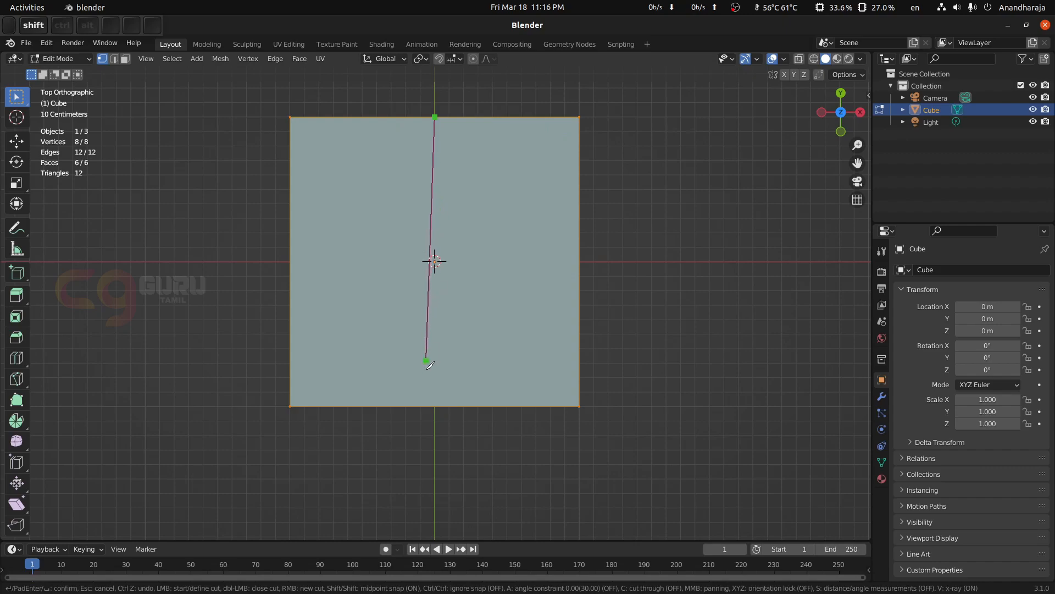
{"action": "left_click", "coordinate": [435, 406]}
{"action": "key", "text": "Return"}
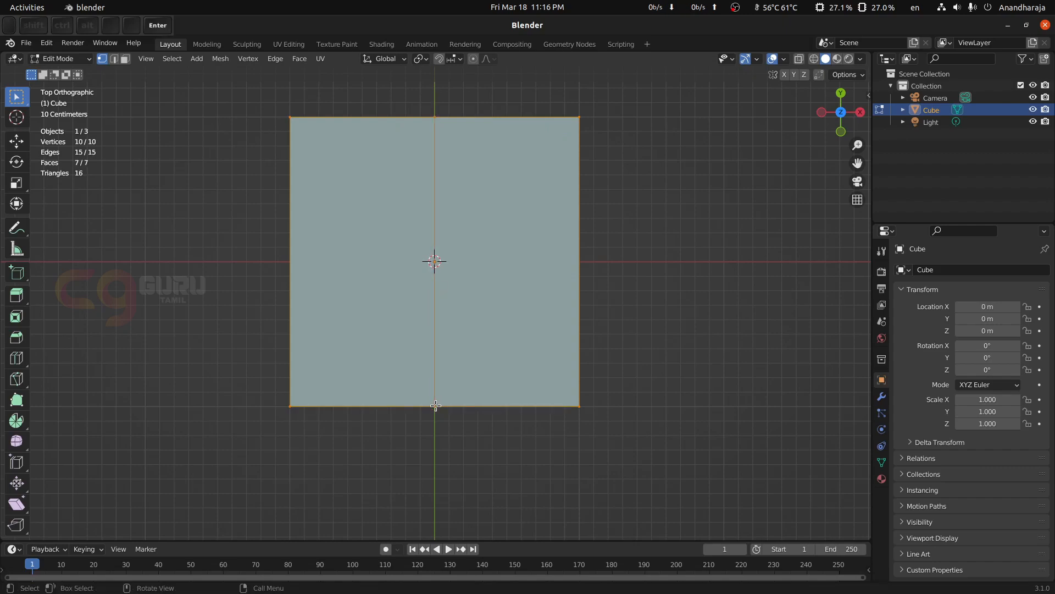
Raise the two end vertices of the midpoint cut about 0.9 m along the Z axis to form a gable roof
{"action": "scroll", "coordinate": [531, 393], "scroll_direction": "down", "scroll_amount": 2}
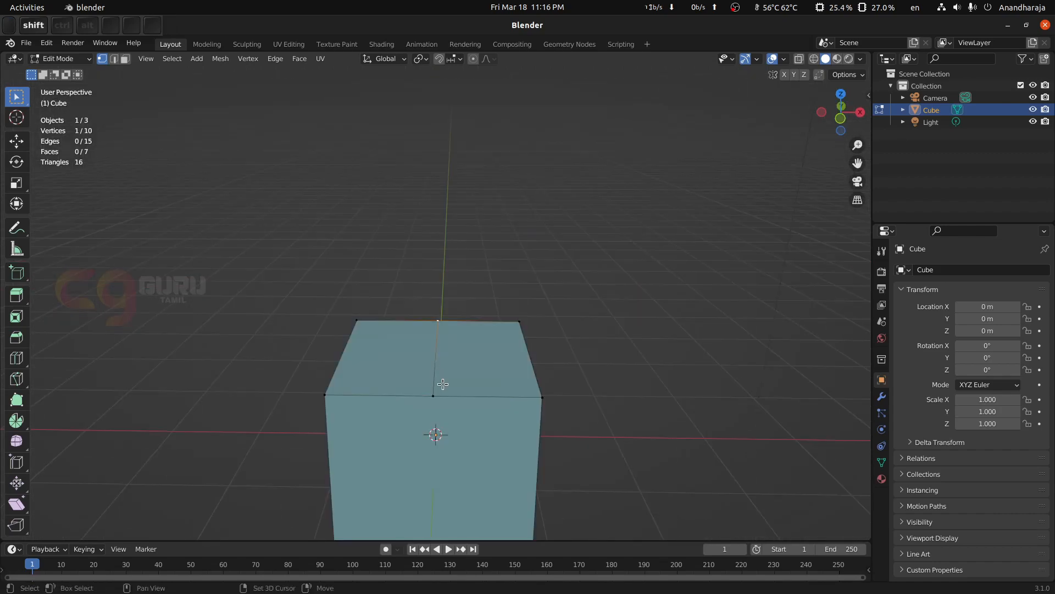
{"action": "left_click", "coordinate": [441, 385], "text": "shift"}
{"action": "key", "text": "g"}
{"action": "key", "text": "z"}
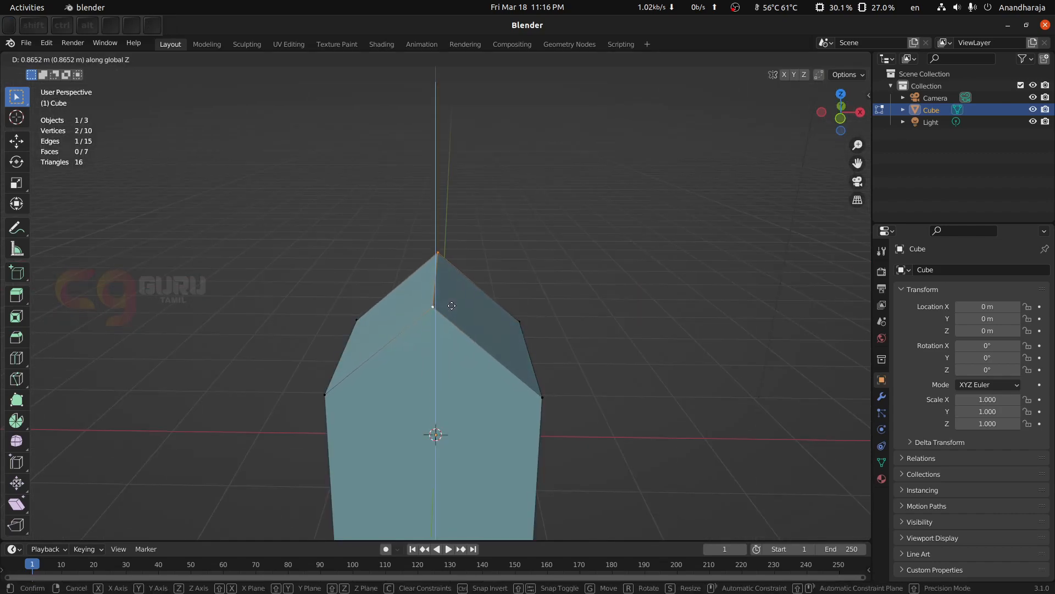
{"action": "left_click", "coordinate": [454, 299]}
Examine the alignment of the new roof ridge in front view and top view
{"action": "key", "text": "KP_1"}
{"action": "scroll", "coordinate": [497, 297], "scroll_direction": "up", "scroll_amount": 5}
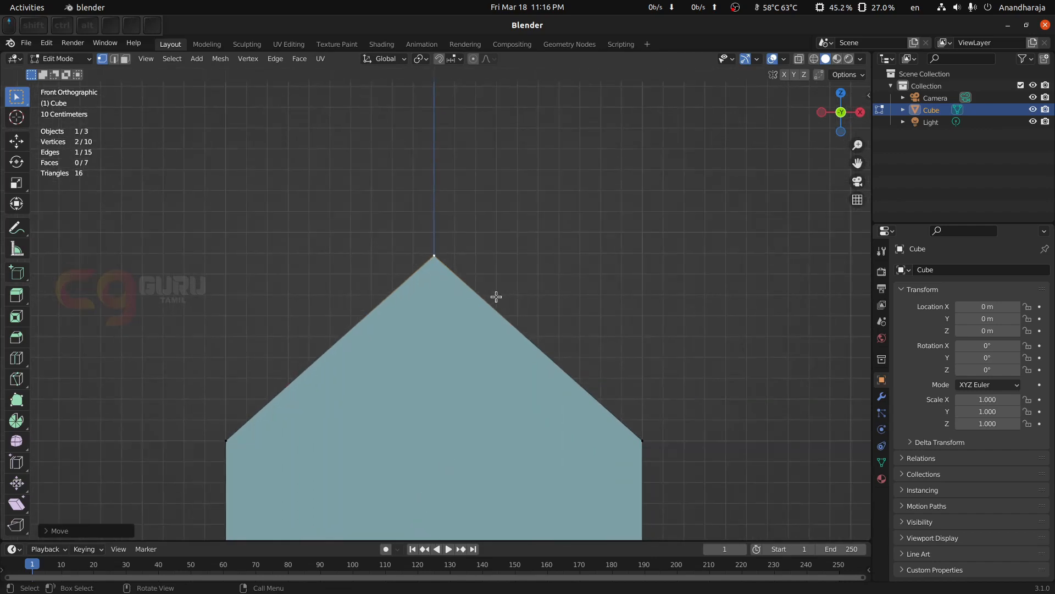
{"action": "left_click", "coordinate": [500, 231]}
{"action": "key", "text": "KP_7"}
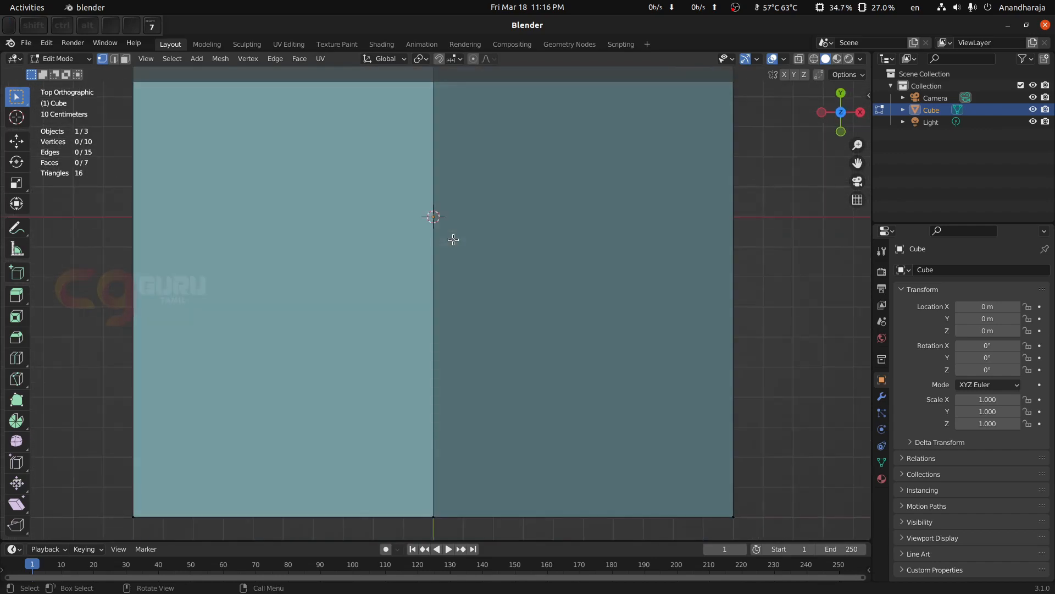
{"action": "scroll", "coordinate": [440, 231], "scroll_direction": "down", "scroll_amount": 7}
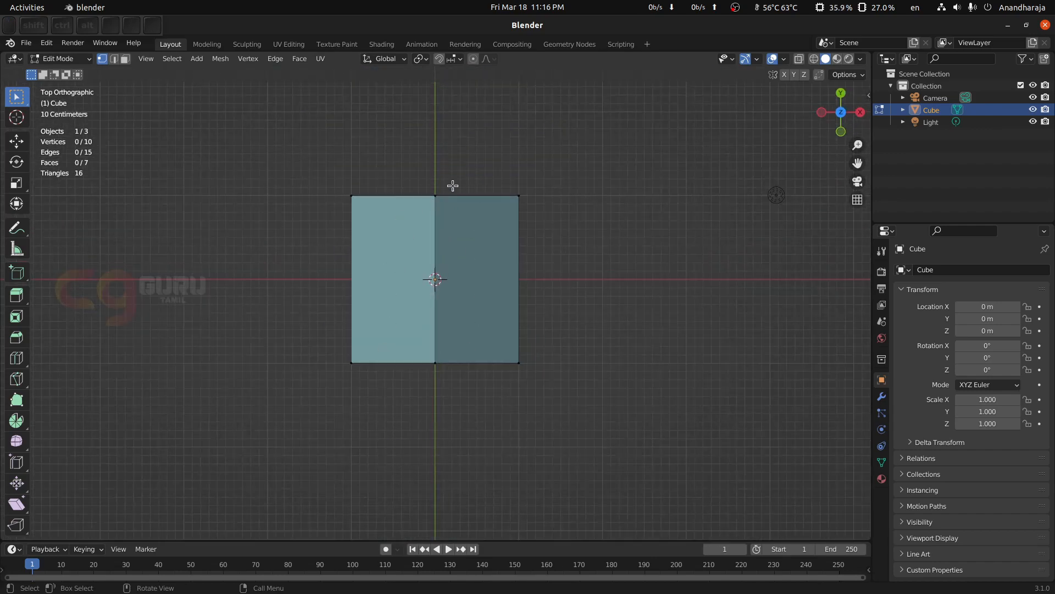
{"action": "key", "text": "KP_1"}
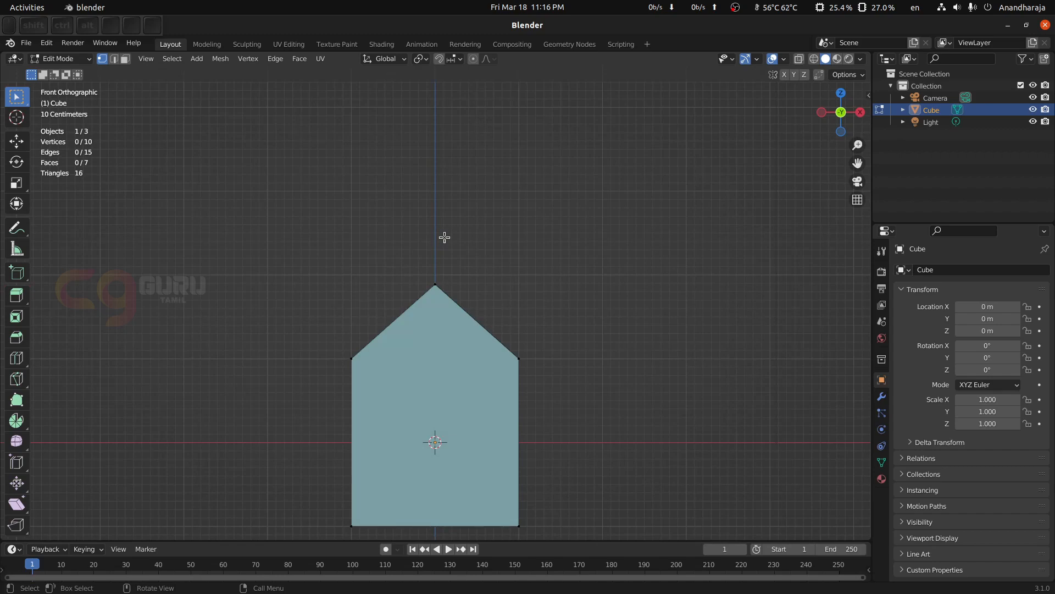
{"action": "middle_click_drag", "start_coordinate": [601, 323], "coordinate": [591, 252], "text": "shift"}
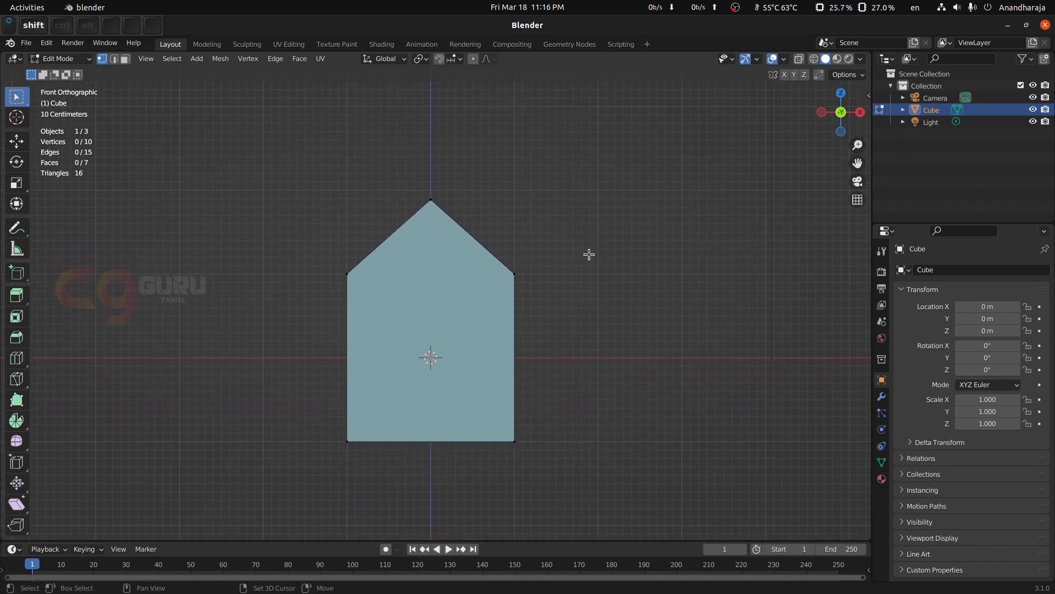
{"action": "middle_click_drag", "start_coordinate": [556, 301], "coordinate": [551, 253], "text": "shift"}
{"action": "scroll", "coordinate": [342, 314], "scroll_direction": "up", "scroll_amount": 1}
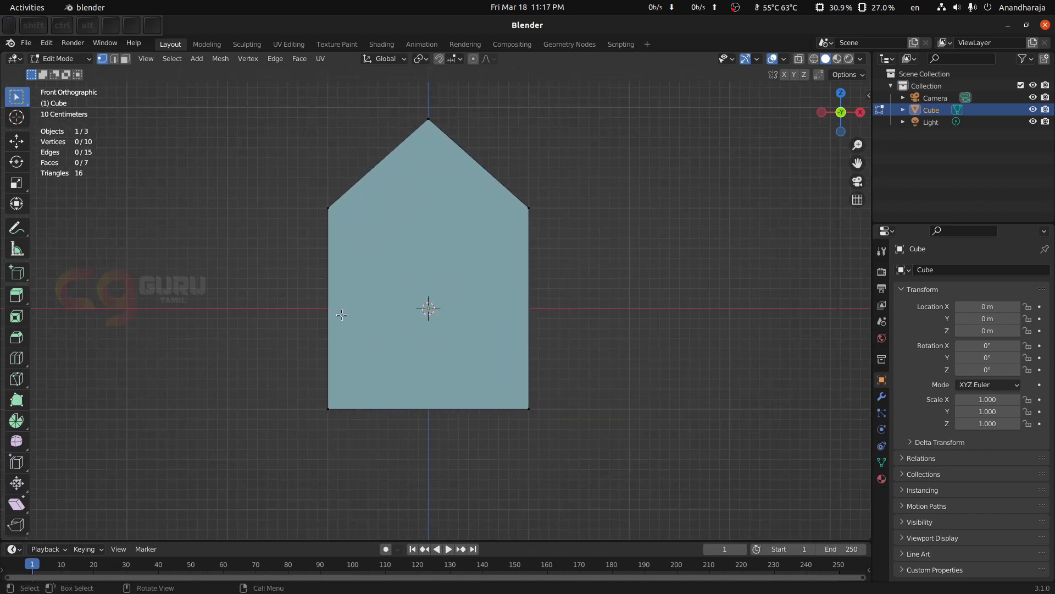
Try to place a horizontal loop cut around the house-shaped mesh's walls
{"action": "key", "text": "ctrl+r"}
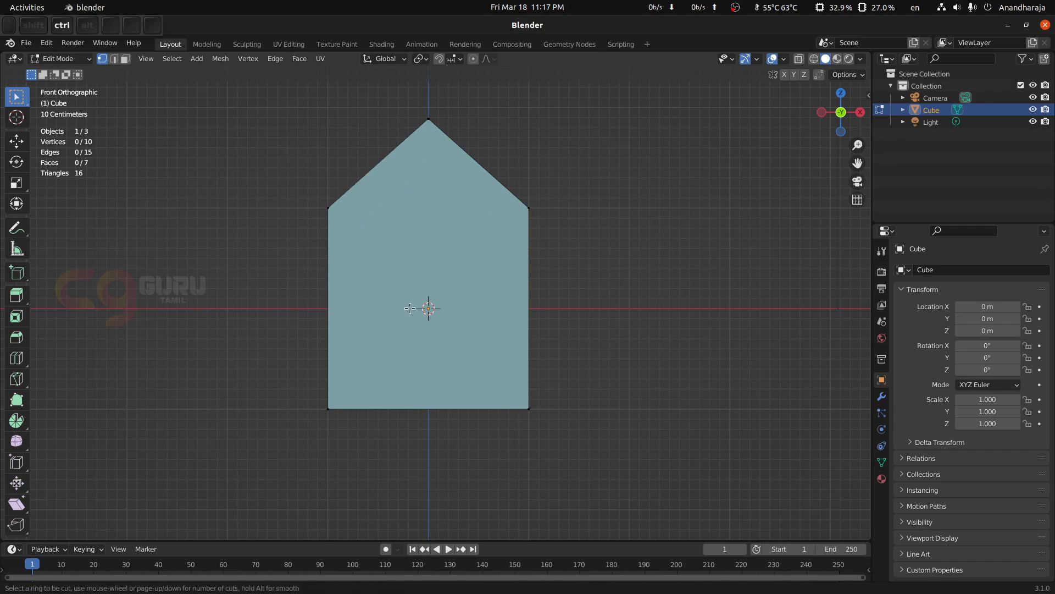
{"action": "key", "text": "Escape"}
{"action": "middle_click_drag", "start_coordinate": [590, 301], "coordinate": [434, 328]}
{"action": "key", "text": "ctrl+r"}
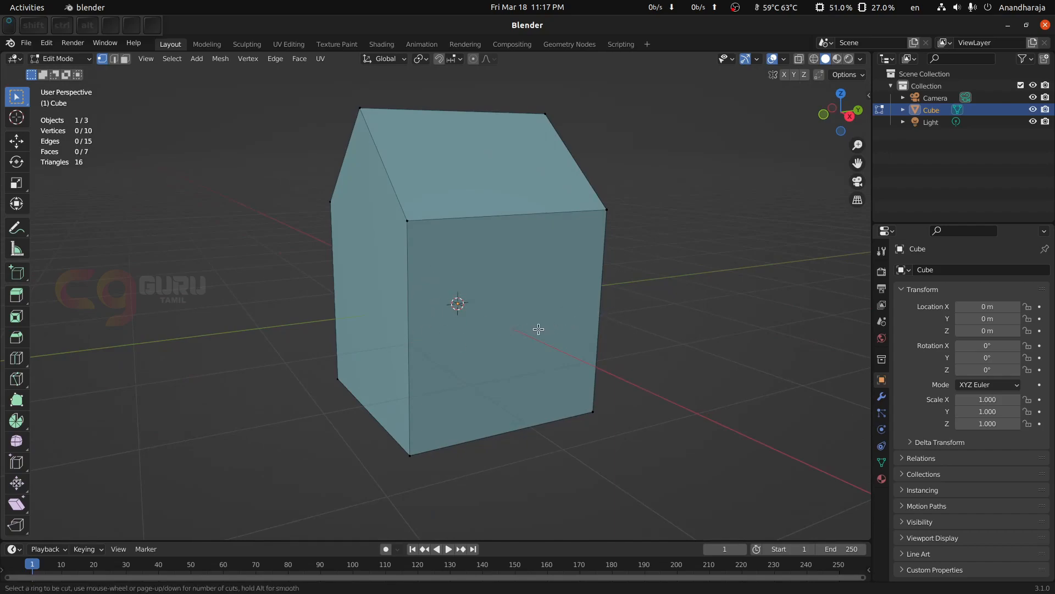
{"action": "key", "text": "Escape"}
{"action": "middle_click_drag", "start_coordinate": [677, 314], "coordinate": [473, 358]}
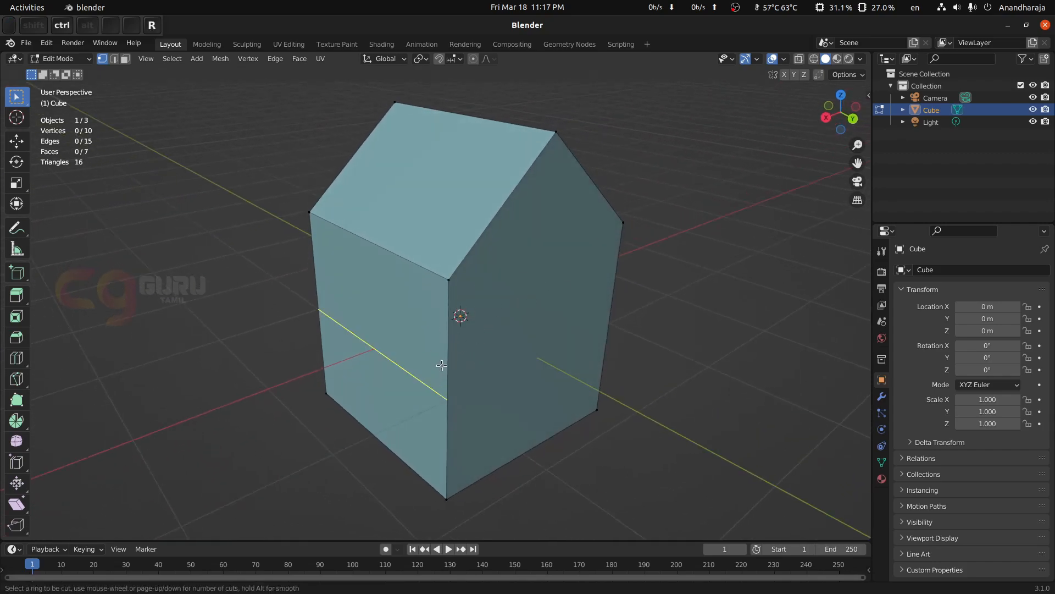
Select the four corner vertices of a side wall to show its four-sided face
{"action": "middle_click_drag", "start_coordinate": [369, 266], "coordinate": [409, 256]}
{"action": "left_click", "coordinate": [322, 221]}
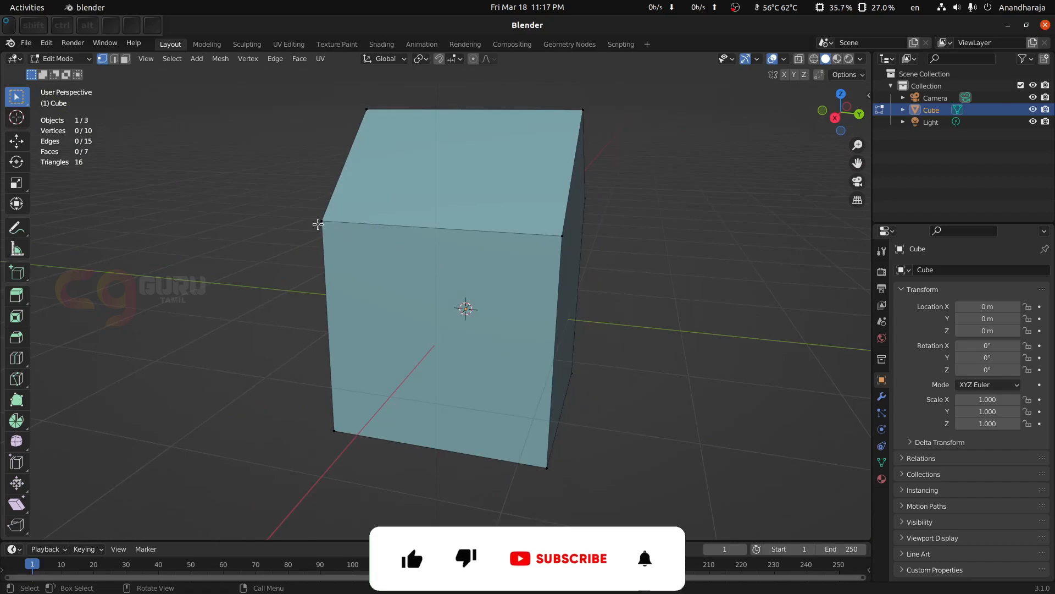
{"action": "left_click", "coordinate": [562, 235], "text": "shift"}
{"action": "left_click", "coordinate": [546, 468], "text": "shift"}
{"action": "left_click", "coordinate": [333, 431], "text": "shift"}
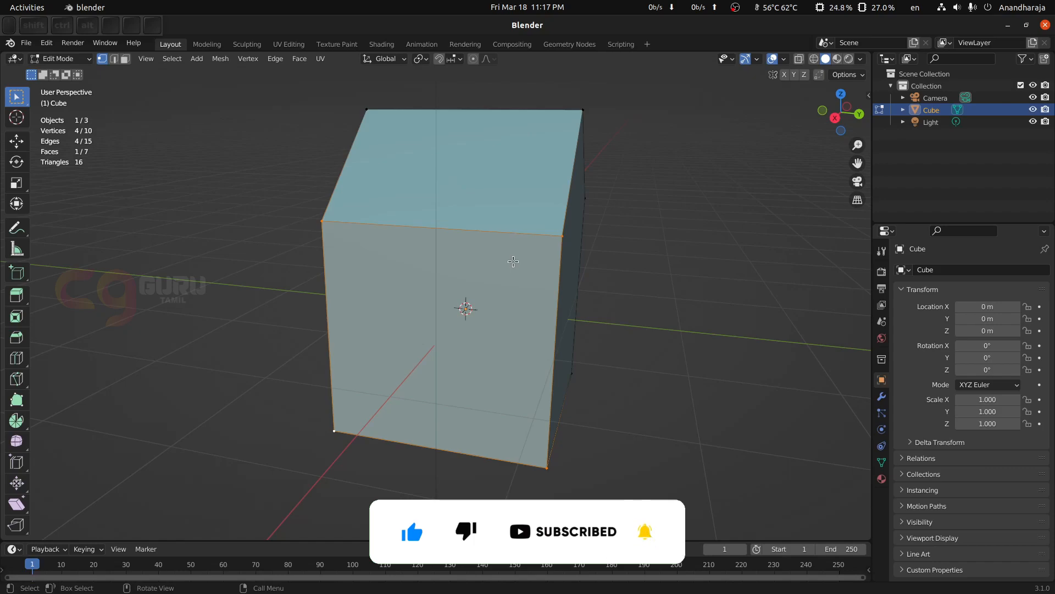
Select the five corner vertices of the back gable wall to show its five-sided face
{"action": "middle_click_drag", "start_coordinate": [627, 287], "coordinate": [537, 268]}
{"action": "left_click", "coordinate": [364, 207]}
{"action": "left_click", "coordinate": [494, 90], "text": "shift"}
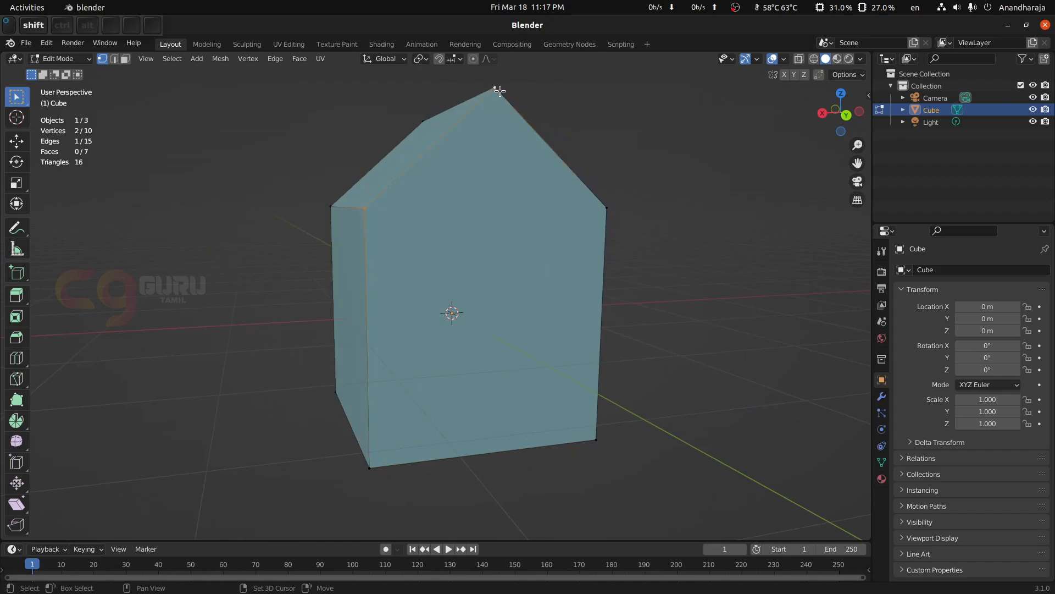
{"action": "left_click", "coordinate": [607, 208], "text": "shift"}
{"action": "left_click", "coordinate": [595, 440], "text": "shift"}
{"action": "left_click", "coordinate": [377, 465], "text": "shift"}
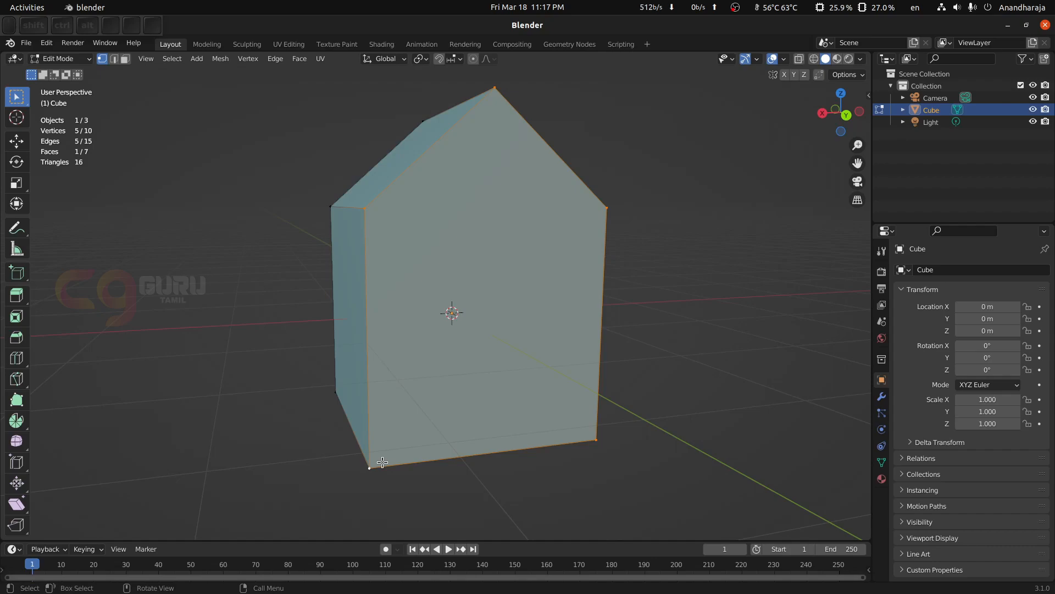
{"action": "middle_click_drag", "start_coordinate": [372, 428], "coordinate": [426, 423]}
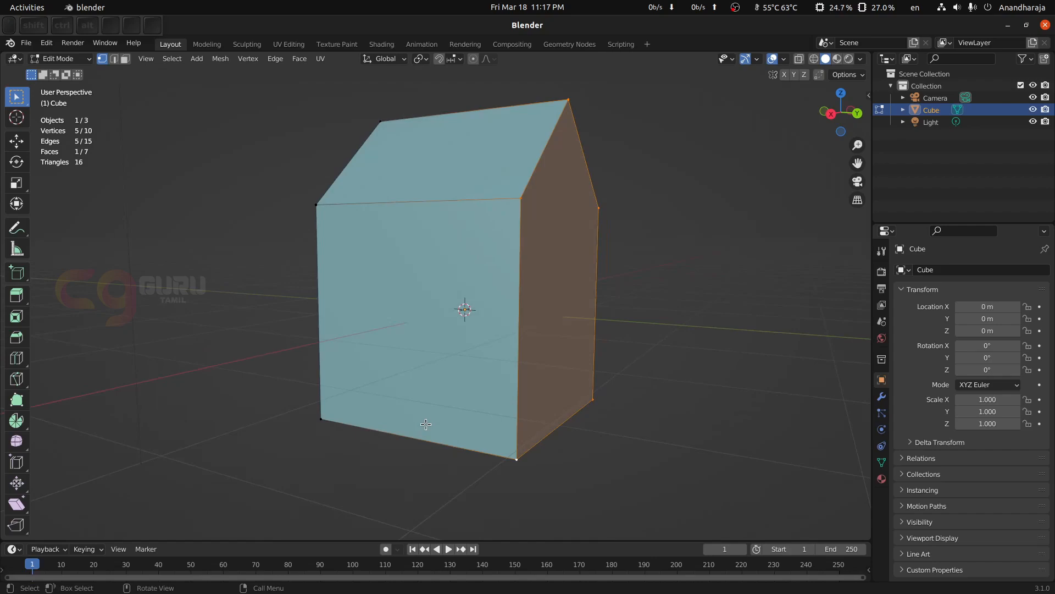
Clear the selection and, in front view, knife-cut the front gable wall horizontally from one eave corner to the other
{"action": "key", "text": "alt+a"}
{"action": "key", "text": "KP_1"}
{"action": "scroll", "coordinate": [427, 424], "scroll_direction": "up", "scroll_amount": 2}
{"action": "key", "text": "k"}
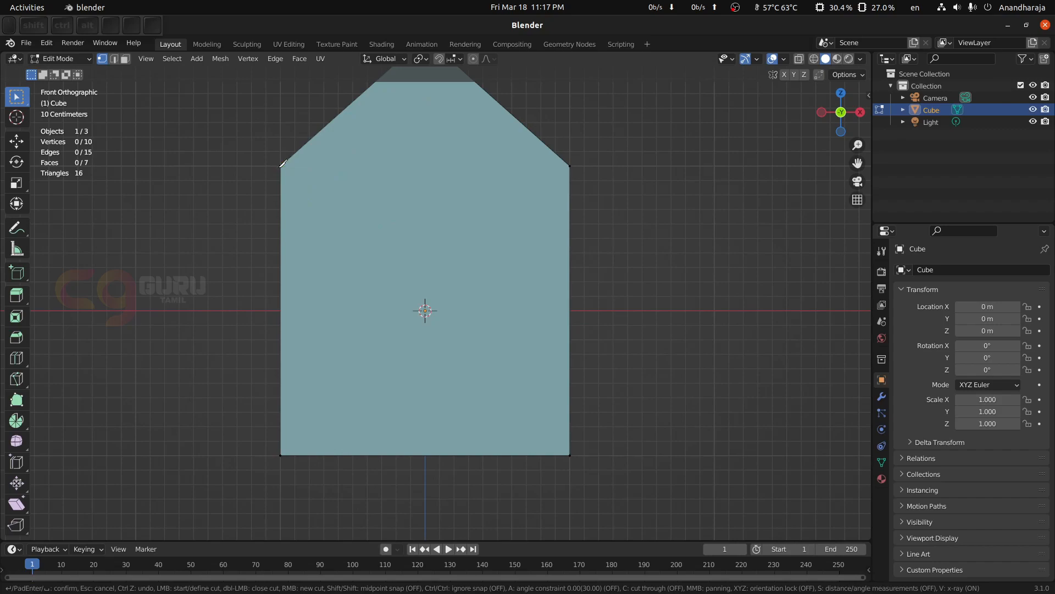
{"action": "left_click", "coordinate": [280, 166]}
{"action": "left_click", "coordinate": [570, 166]}
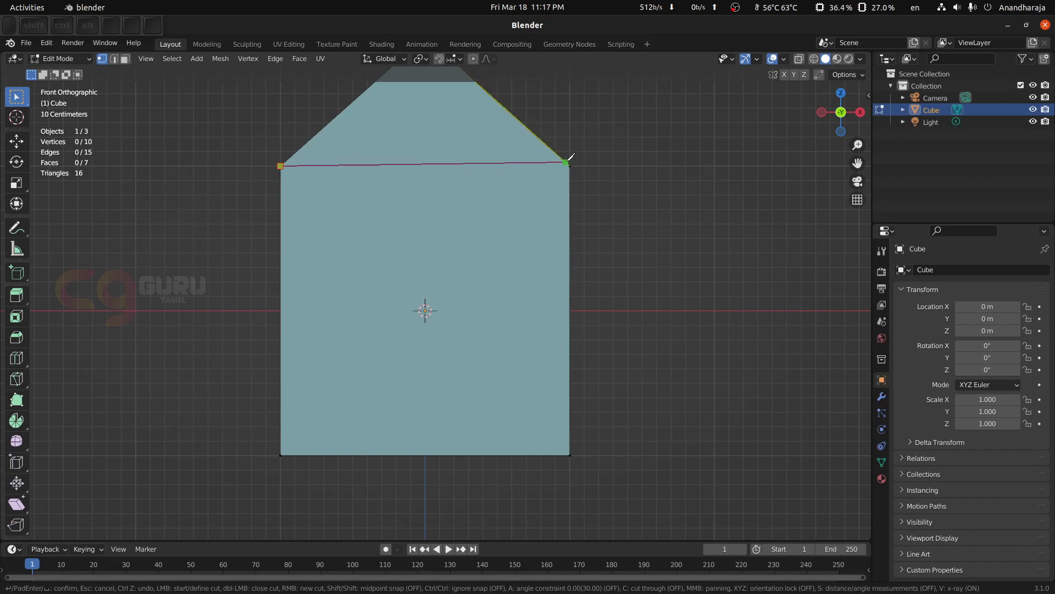
{"action": "left_click", "coordinate": [570, 166]}
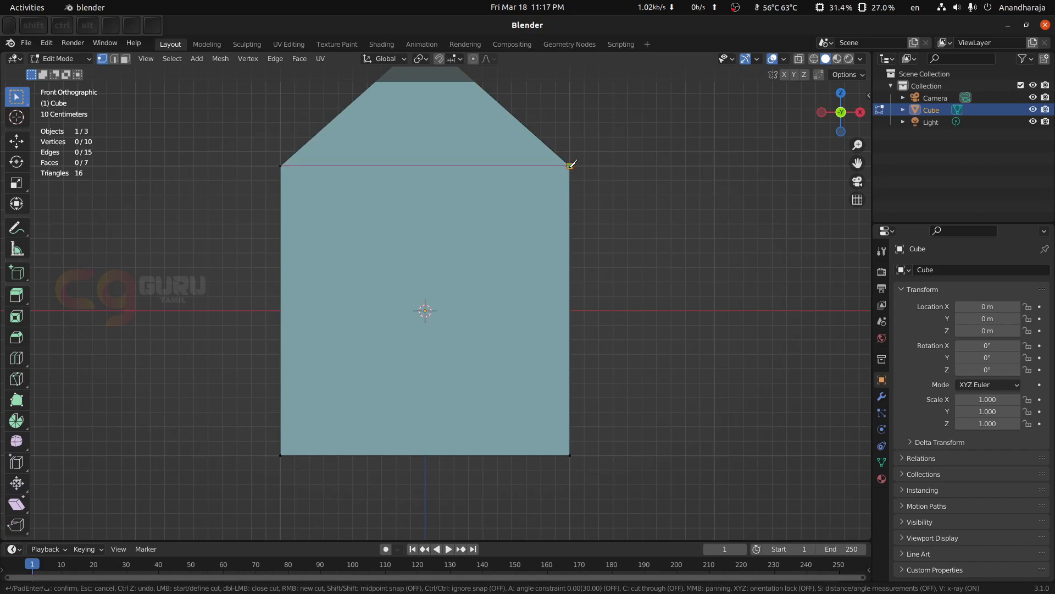
{"action": "key", "text": "Return"}
Inspect the front and back gable walls, and undo the front-only knife cut
{"action": "middle_click_drag", "start_coordinate": [630, 171], "coordinate": [400, 281]}
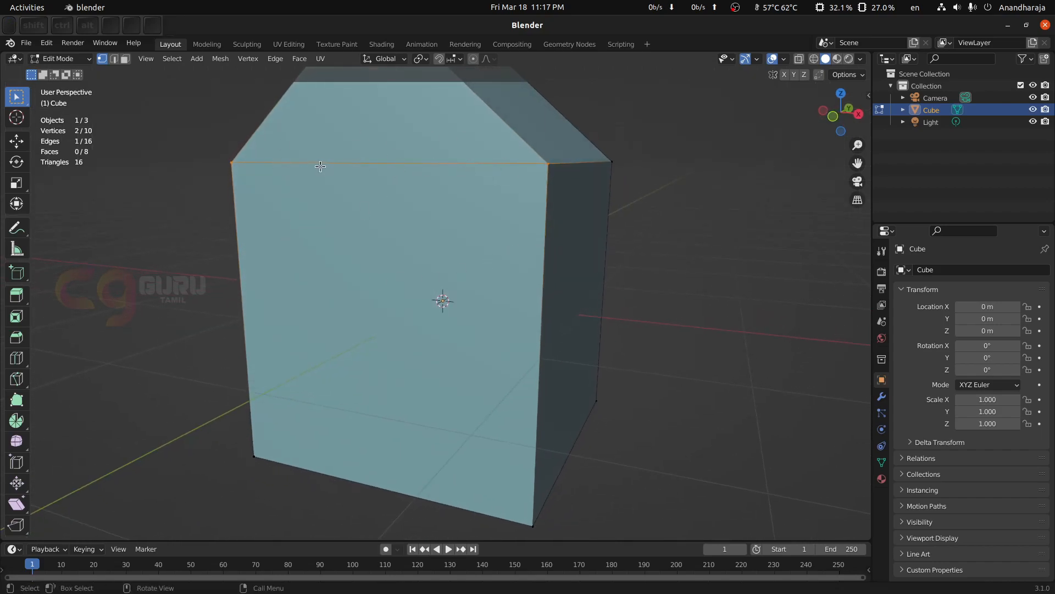
{"action": "middle_click_drag", "start_coordinate": [577, 191], "coordinate": [395, 221]}
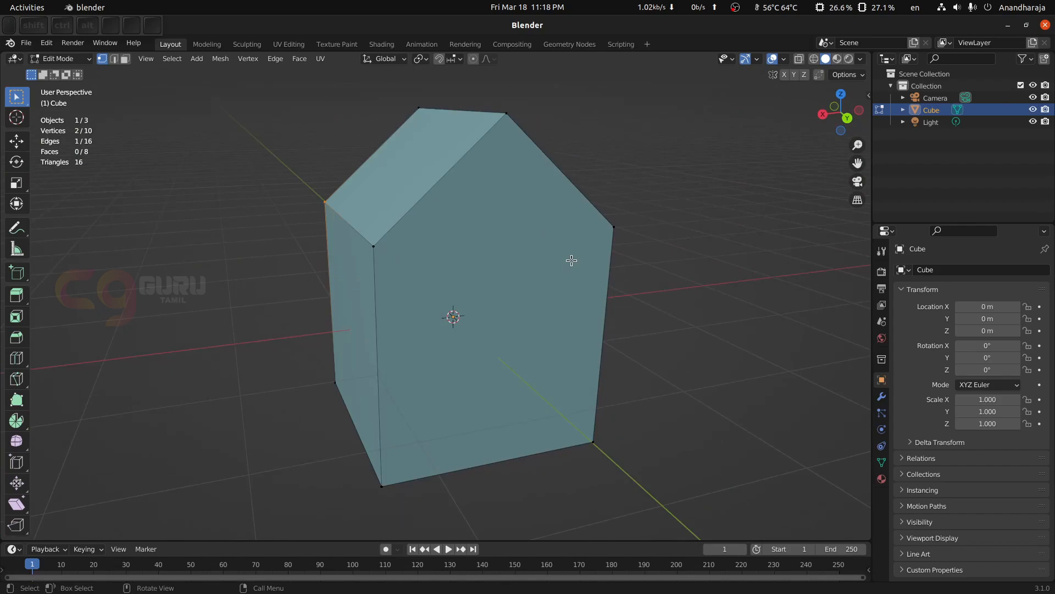
{"action": "middle_click_drag", "start_coordinate": [497, 271], "coordinate": [653, 262]}
{"action": "key", "text": "ctrl+x"}
In front view, knife-cut both gable walls horizontally from eave corner to eave corner with Cut Through enabled
{"action": "key", "text": "k"}
{"action": "key", "text": "KP_1"}
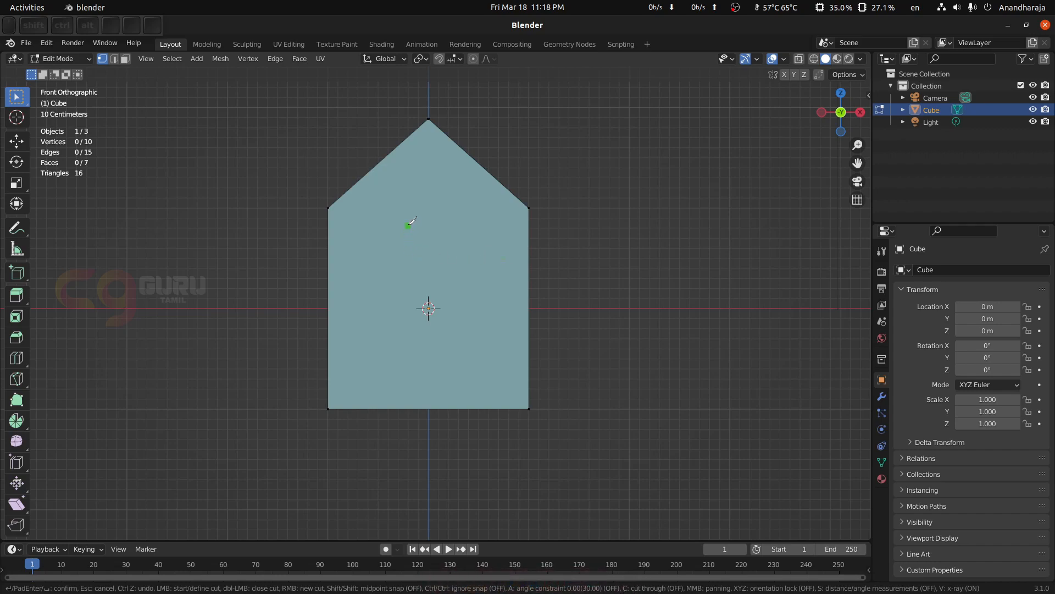
{"action": "key", "text": "c"}
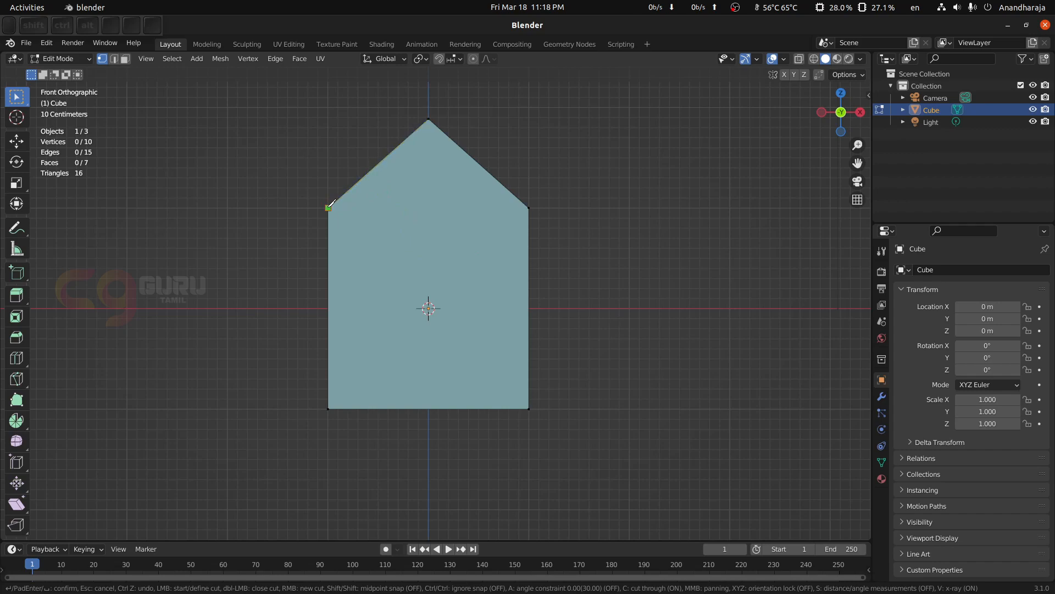
{"action": "left_click", "coordinate": [328, 208]}
{"action": "left_click", "coordinate": [529, 208]}
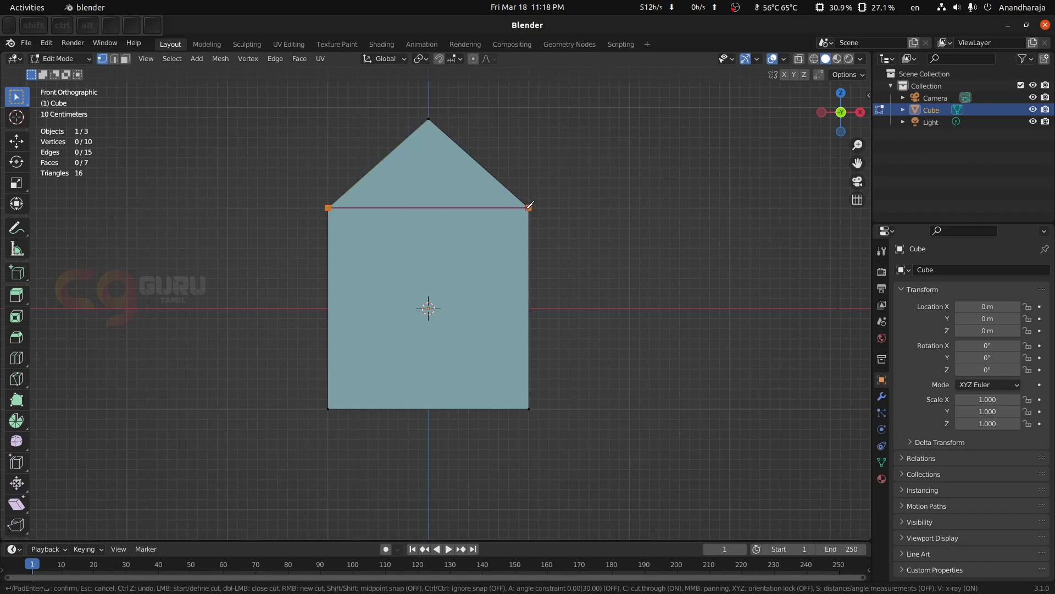
{"action": "key", "text": "Return"}
{"action": "middle_click_drag", "start_coordinate": [688, 283], "coordinate": [463, 302]}
{"action": "scroll", "coordinate": [564, 199], "scroll_direction": "up", "scroll_amount": 2}
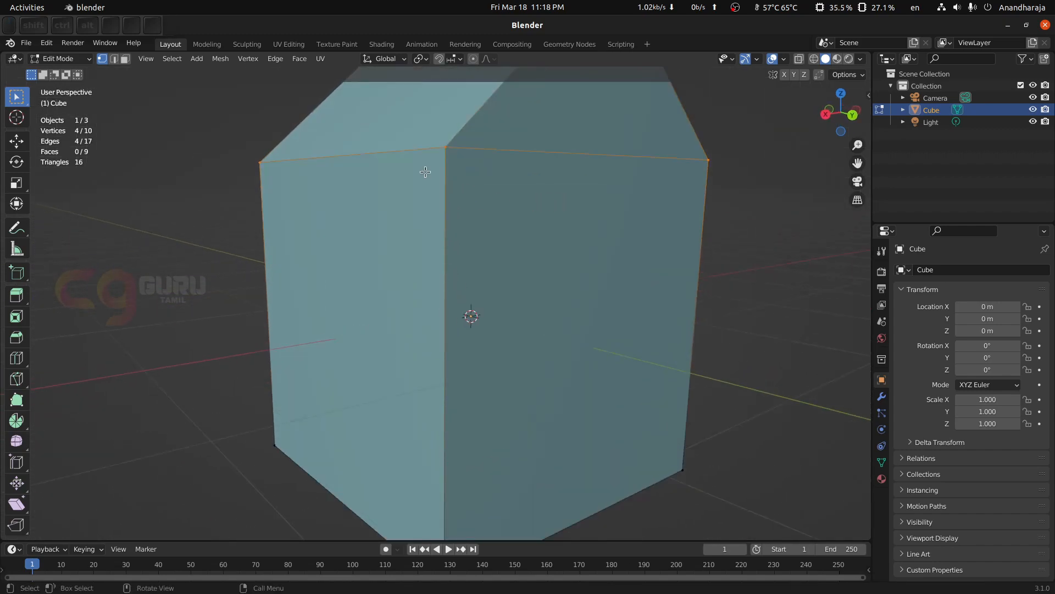
Preview a horizontal loop cut around the walls below the eaves, and inspect the cut mesh from the side and front
{"action": "key", "text": "KP_1"}
{"action": "key", "text": "ctrl+r"}
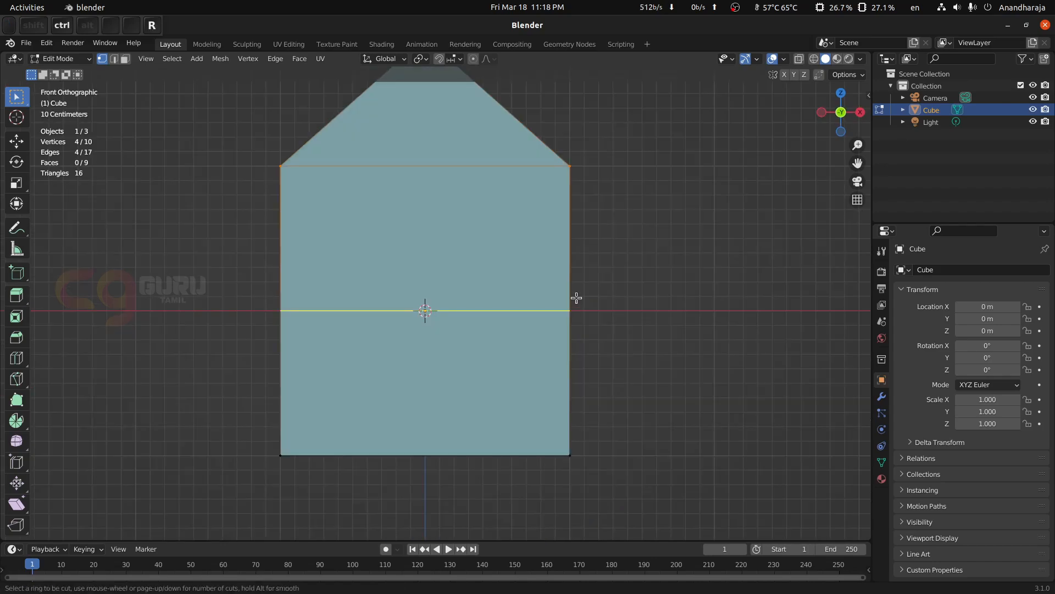
{"action": "scroll", "coordinate": [577, 300], "scroll_direction": "up", "scroll_amount": 4}
{"action": "key", "text": "Escape"}
{"action": "middle_click_drag", "start_coordinate": [746, 201], "coordinate": [409, 185]}
{"action": "middle_click_drag", "start_coordinate": [681, 279], "coordinate": [618, 316]}
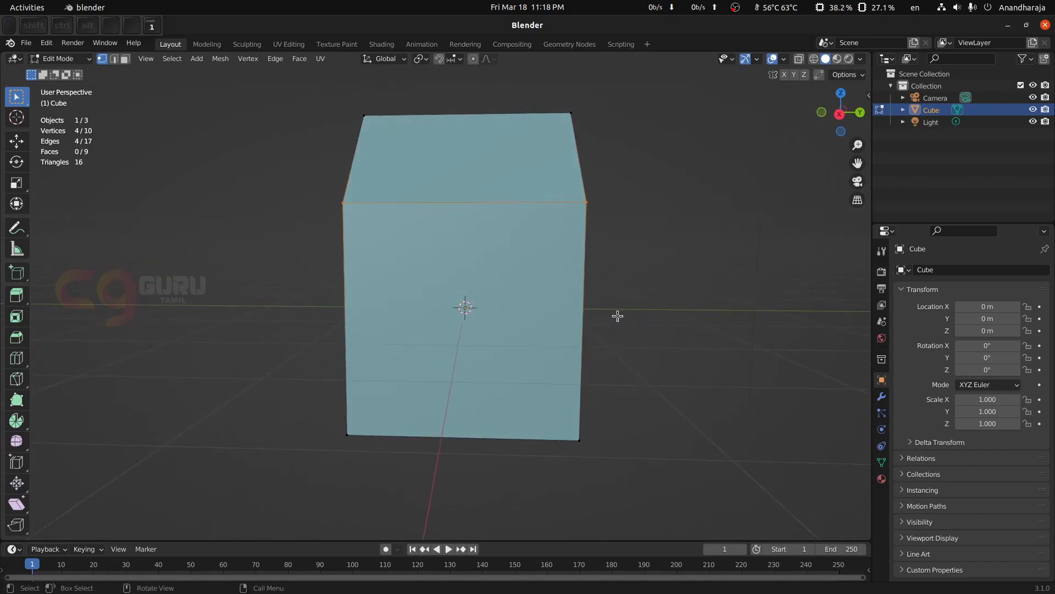
{"action": "key", "text": "1"}
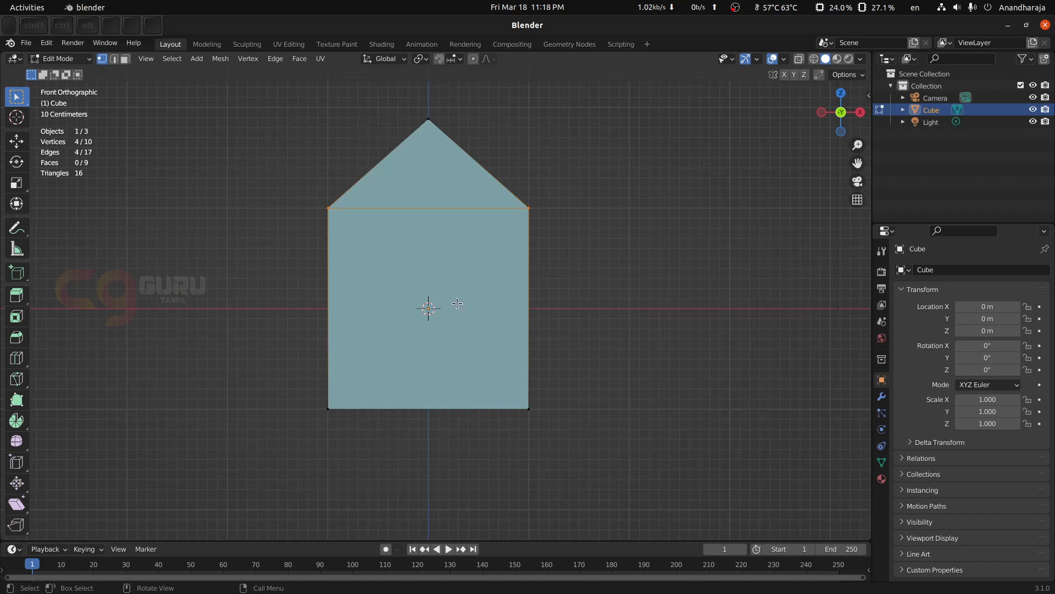
Try a knife cut on the front wall from its lower corner up to the eave line with the 30° angle constraint, and discard it
{"action": "key", "text": "k"}
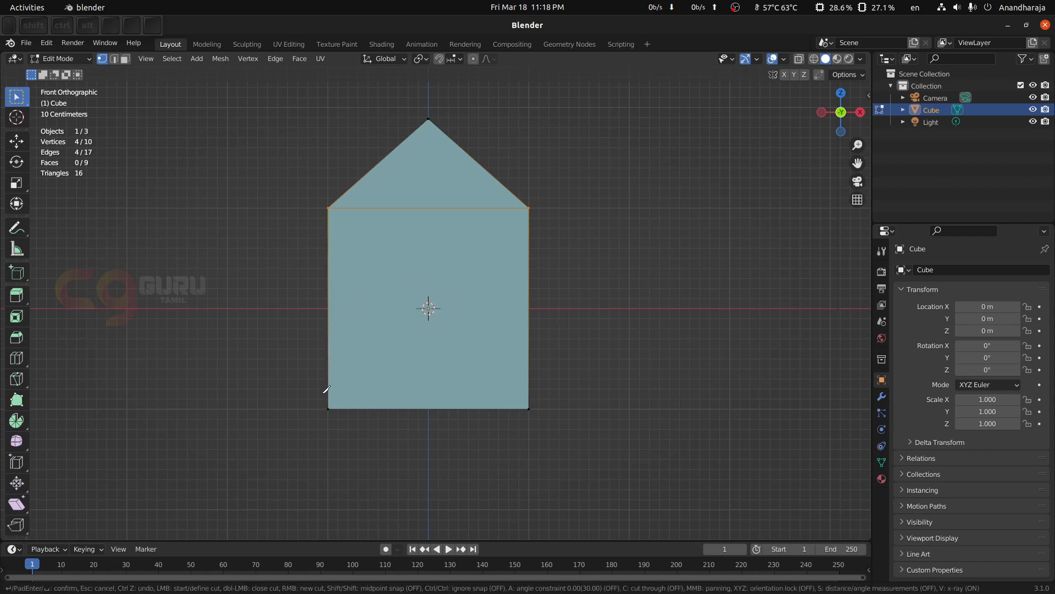
{"action": "left_click", "coordinate": [328, 408]}
{"action": "key", "text": "s"}
{"action": "left_click", "coordinate": [330, 407]}
{"action": "key", "text": "a"}
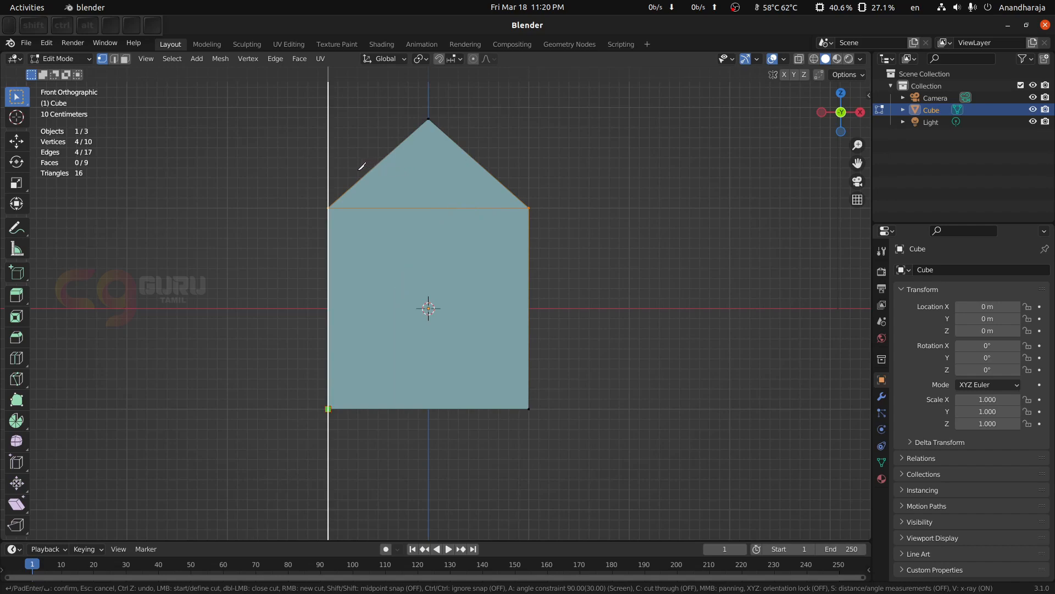
{"action": "left_click", "coordinate": [444, 208]}
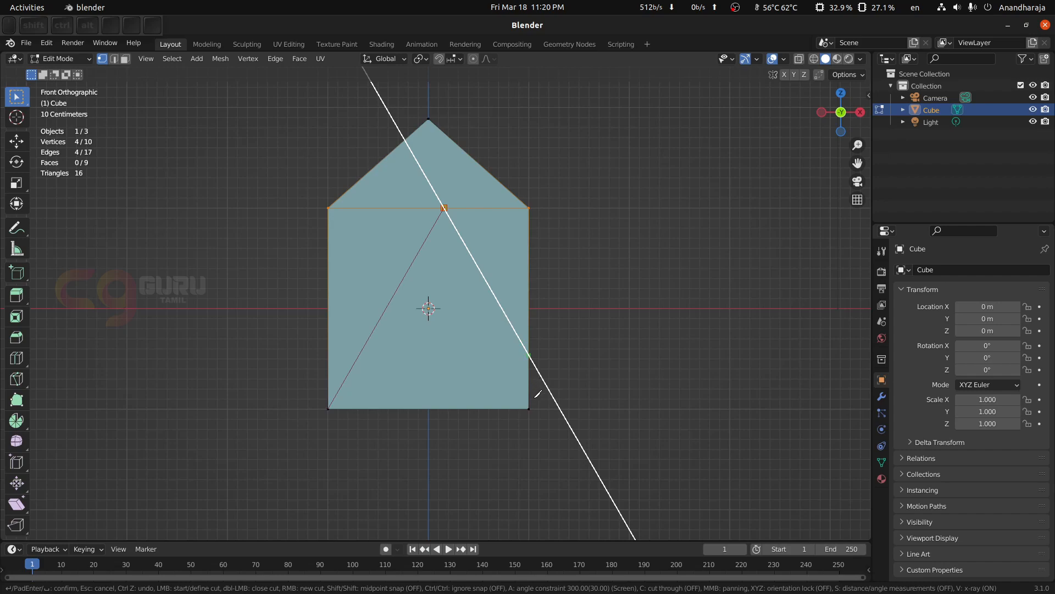
{"action": "left_click", "coordinate": [534, 378]}
{"action": "key", "text": "Escape"}
Knife-cut a rectangular door outline into the front wall from its base edge, constraining the cuts to the Z, X and Z axes
{"action": "key", "text": "k"}
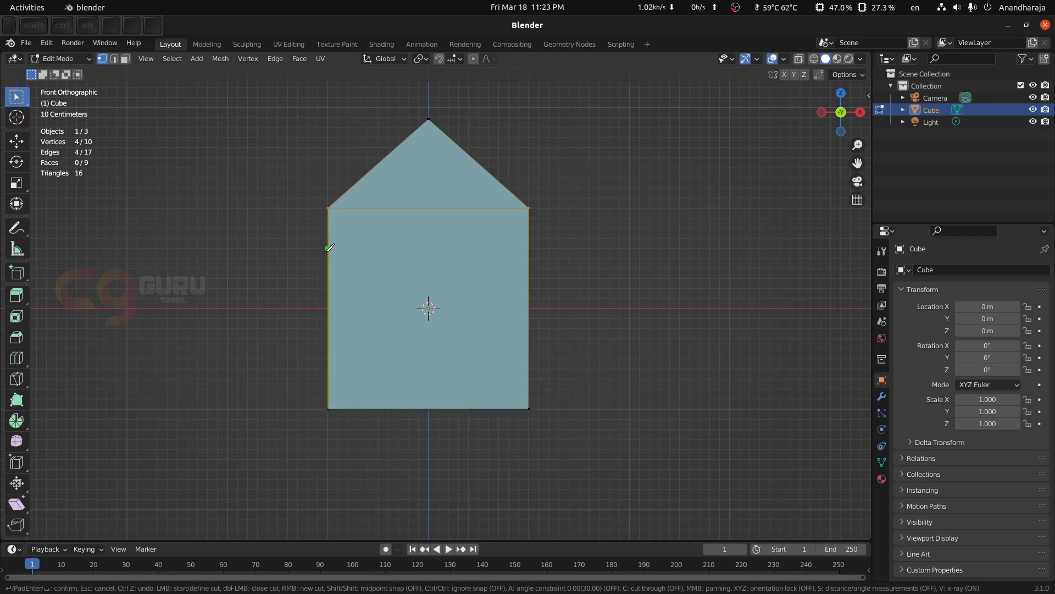
{"action": "key", "text": "ctrl"}
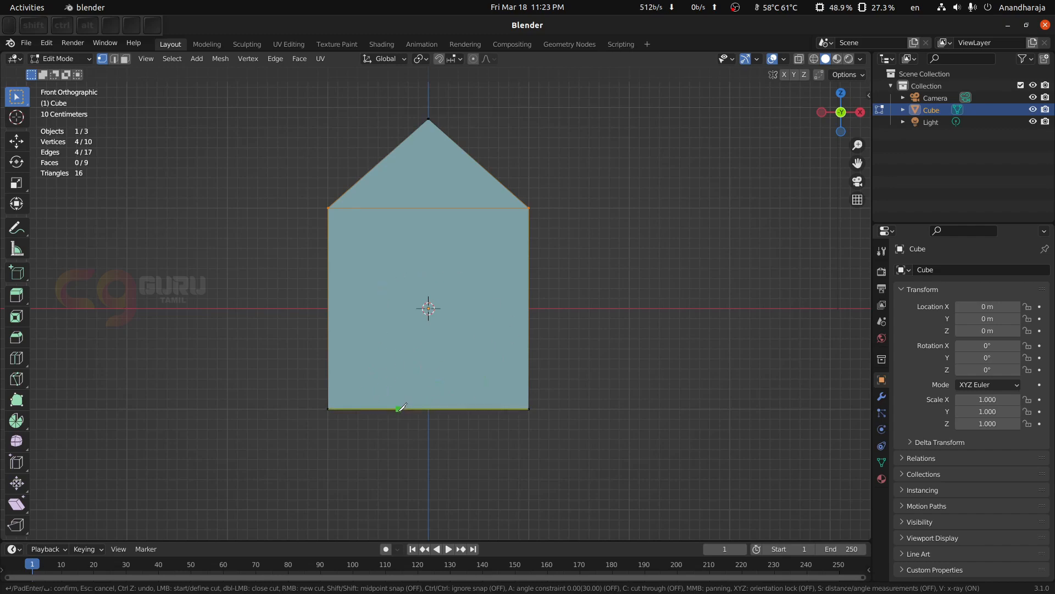
{"action": "left_click", "coordinate": [399, 408]}
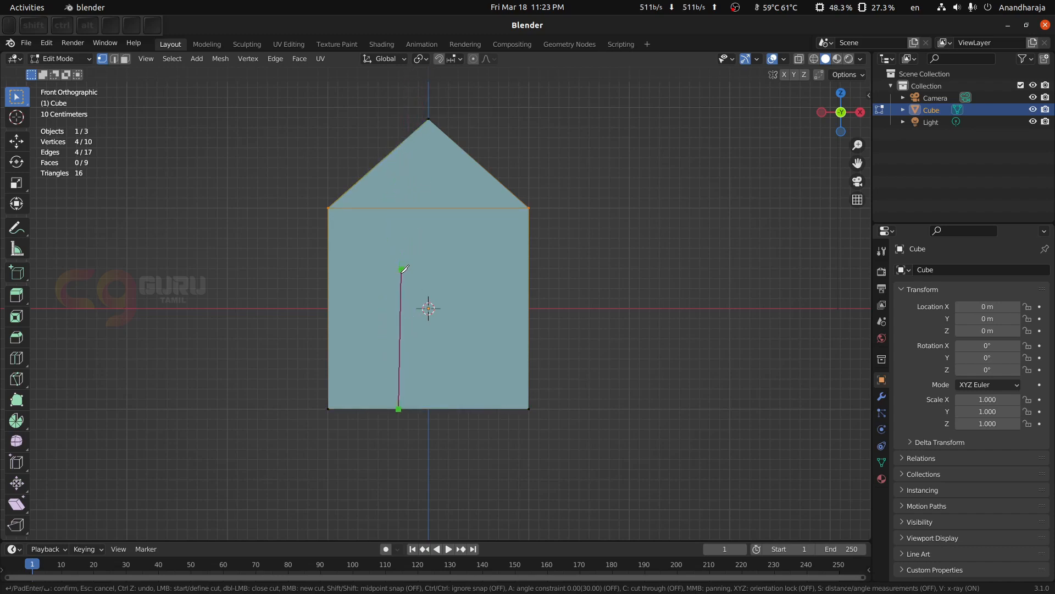
{"action": "key", "text": "z"}
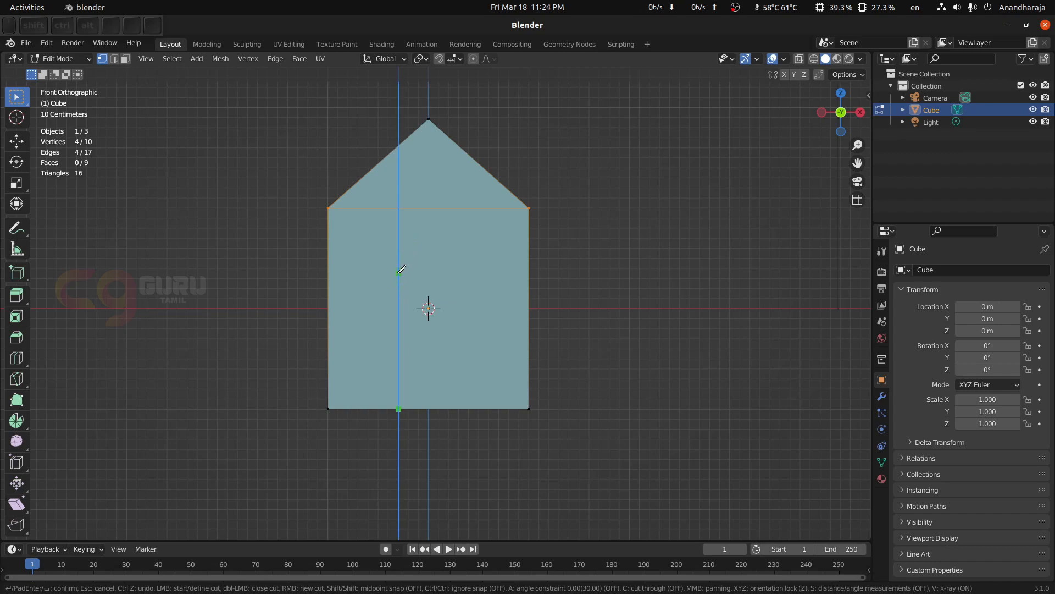
{"action": "left_click", "coordinate": [398, 273]}
{"action": "key", "text": "x"}
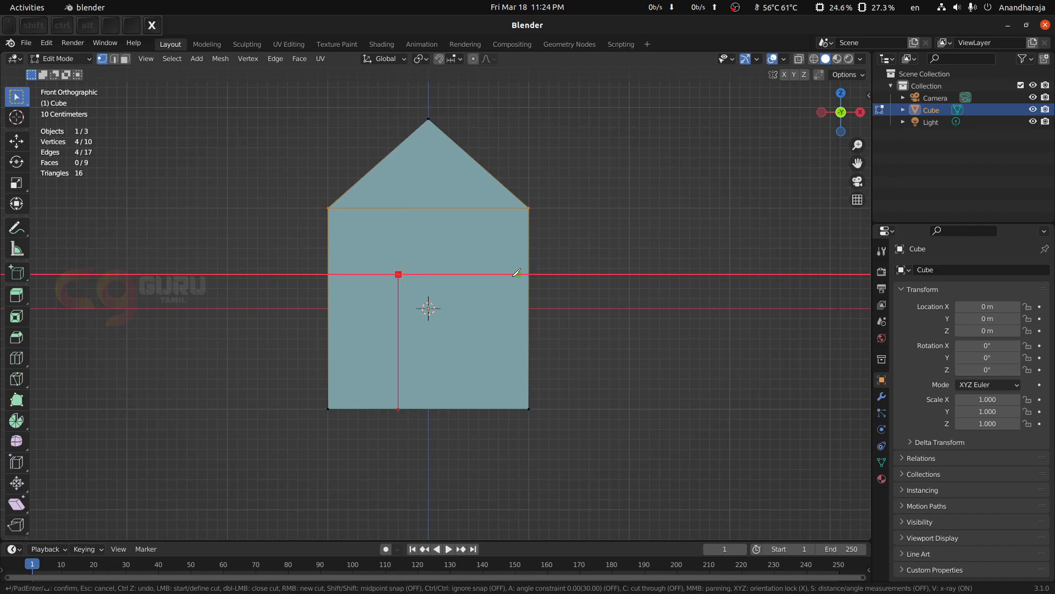
{"action": "left_click", "coordinate": [467, 273]}
{"action": "key", "text": "z"}
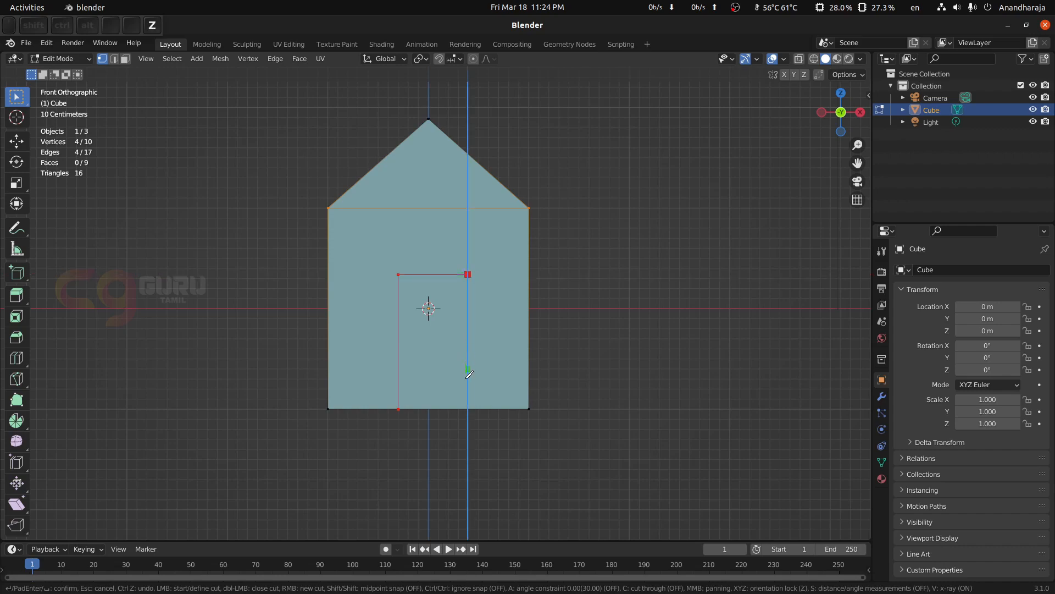
{"action": "left_click", "coordinate": [468, 408]}
{"action": "key", "text": "Return"}
In face select mode, select the door face on the front wall and extrude it inward to form a recess
{"action": "middle_click_drag", "start_coordinate": [580, 336], "coordinate": [518, 340]}
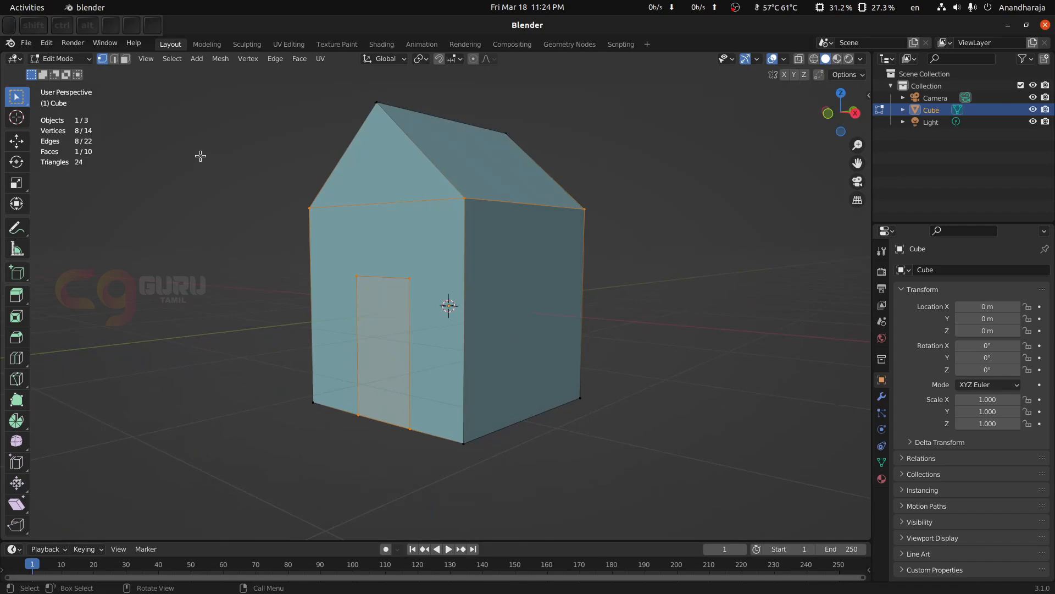
{"action": "left_click", "coordinate": [125, 58]}
{"action": "left_click", "coordinate": [385, 307]}
{"action": "key", "text": "e"}
{"action": "left_click", "coordinate": [478, 337]}
{"action": "middle_click_drag", "start_coordinate": [478, 337], "coordinate": [539, 333]}
Try a freehand knife cut around the house's side, back and front walls below the eaves, and discard it
{"action": "key", "text": "KP_1"}
{"action": "key", "text": "k"}
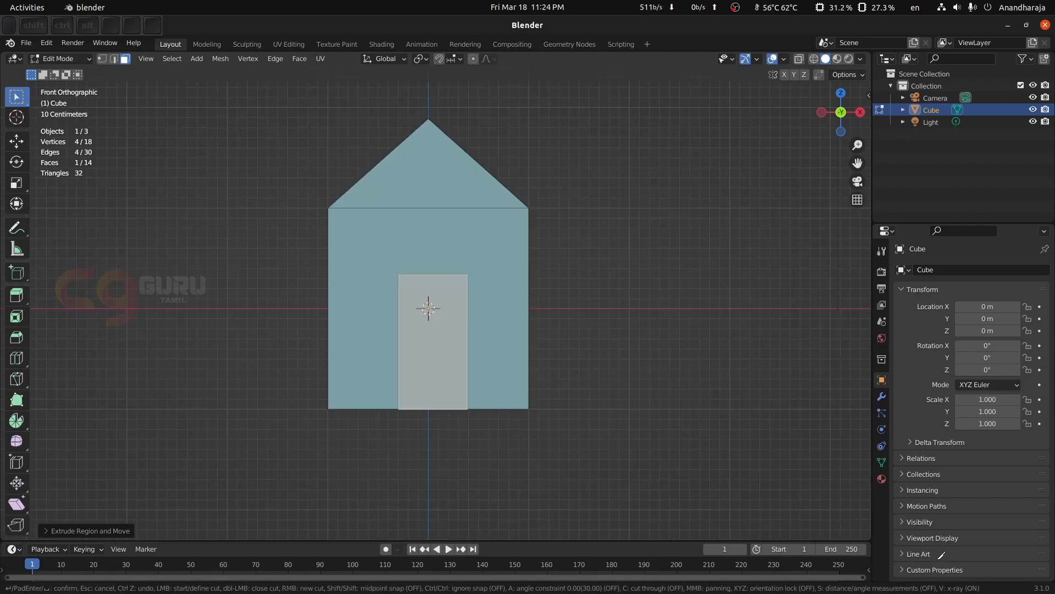
{"action": "middle_click_drag", "start_coordinate": [559, 298], "coordinate": [509, 308]}
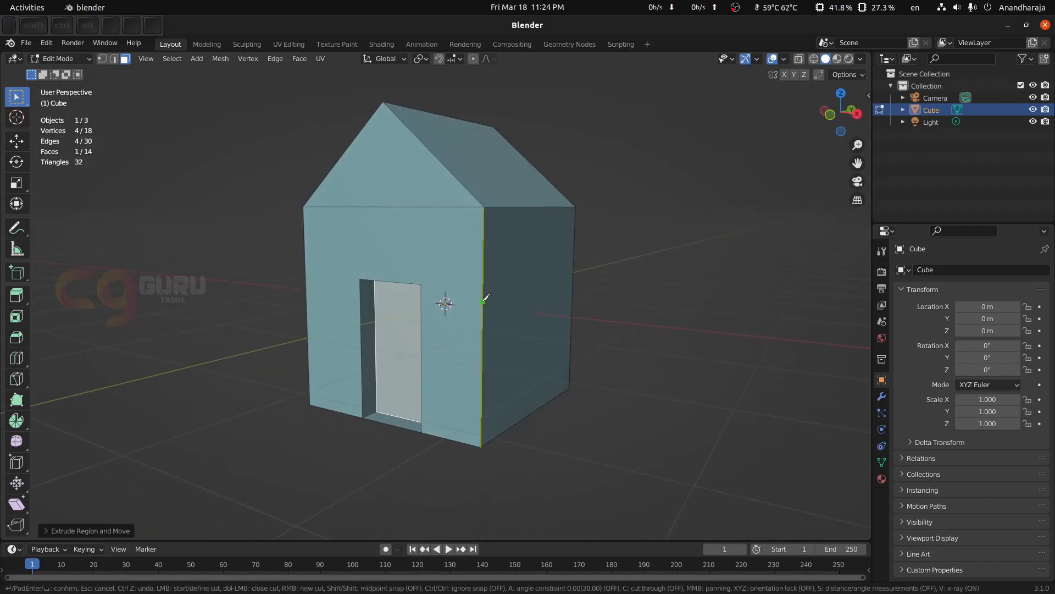
{"action": "left_click", "coordinate": [506, 284]}
{"action": "middle_click_drag", "start_coordinate": [624, 306], "coordinate": [466, 309]}
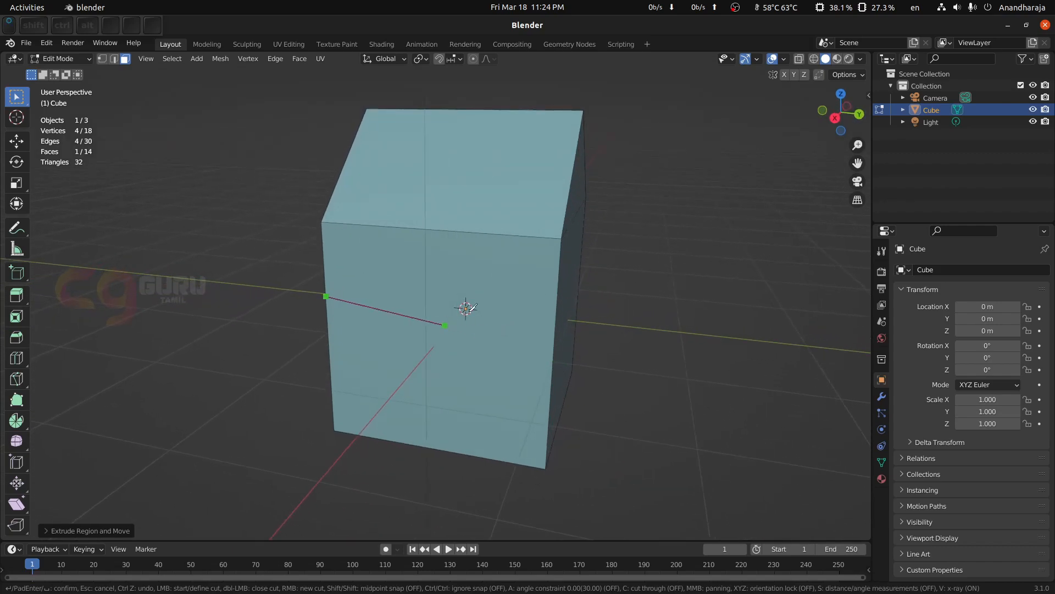
{"action": "left_click", "coordinate": [560, 288]}
{"action": "middle_click_drag", "start_coordinate": [618, 310], "coordinate": [491, 316]}
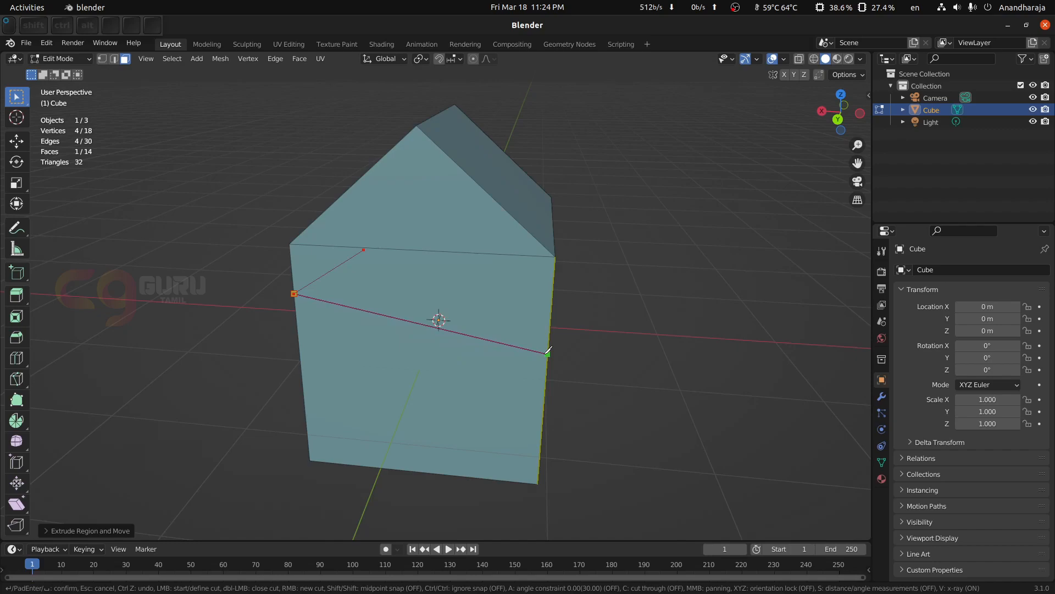
{"action": "middle_click_drag", "start_coordinate": [691, 353], "coordinate": [497, 363]}
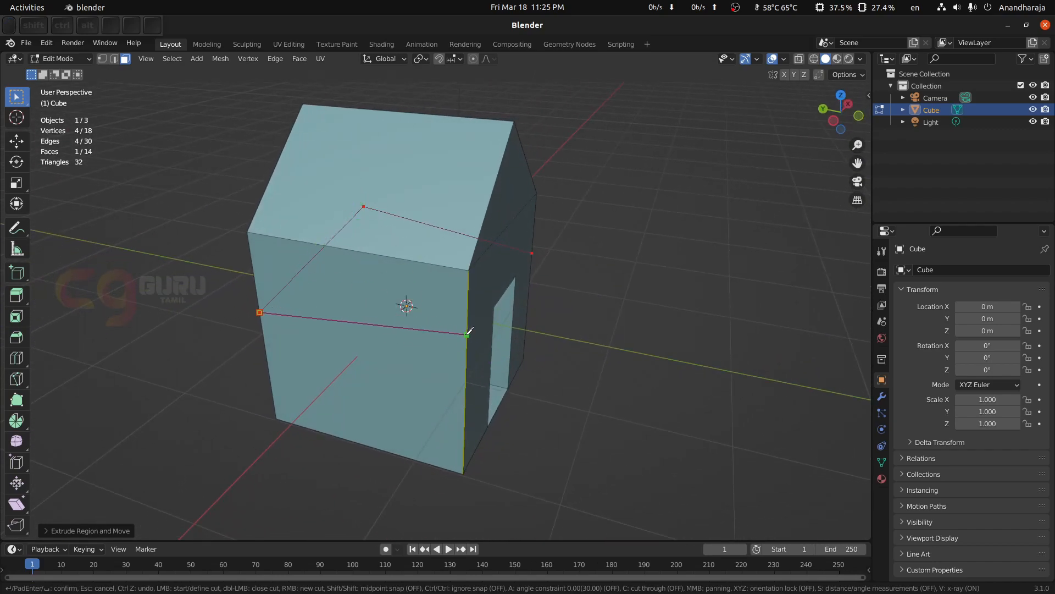
{"action": "middle_click_drag", "start_coordinate": [643, 370], "coordinate": [553, 358]}
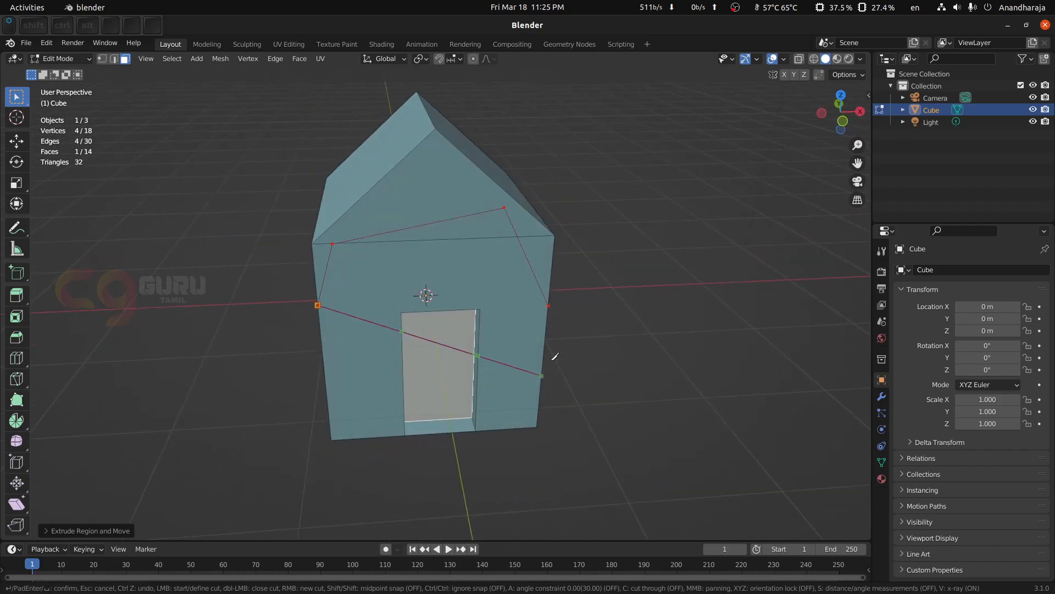
{"action": "left_click", "coordinate": [442, 292]}
{"action": "key", "text": "Escape"}
Retrace a knife cut around the walls below the eaves while toggling the Knife's X-ray display, and discard it
{"action": "key", "text": "k"}
{"action": "left_click", "coordinate": [548, 297]}
{"action": "middle_click_drag", "start_coordinate": [678, 294], "coordinate": [537, 314]}
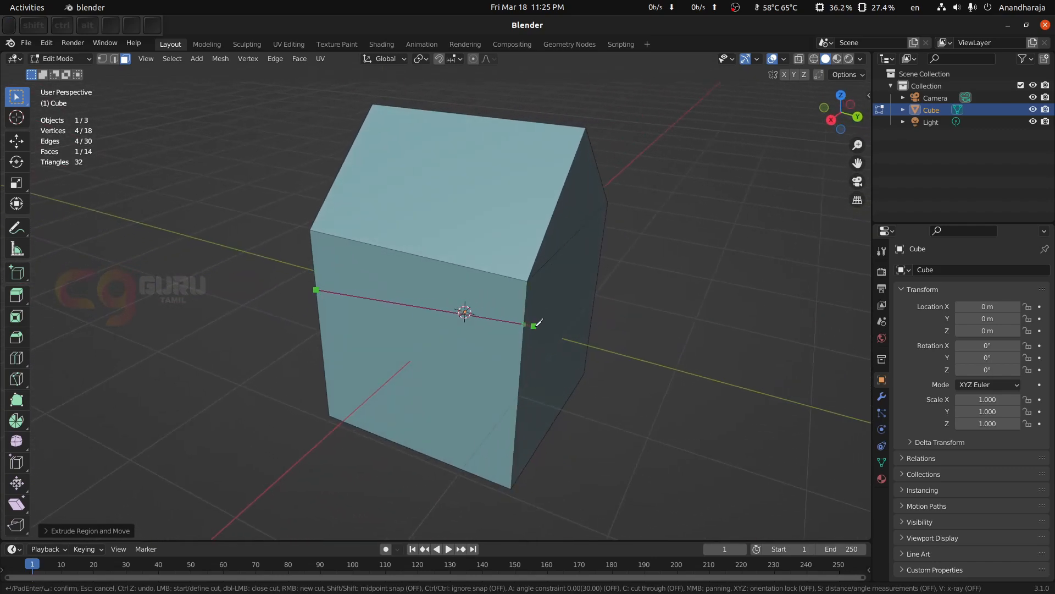
{"action": "left_click", "coordinate": [524, 331]}
{"action": "middle_click_drag", "start_coordinate": [439, 329], "coordinate": [404, 333]}
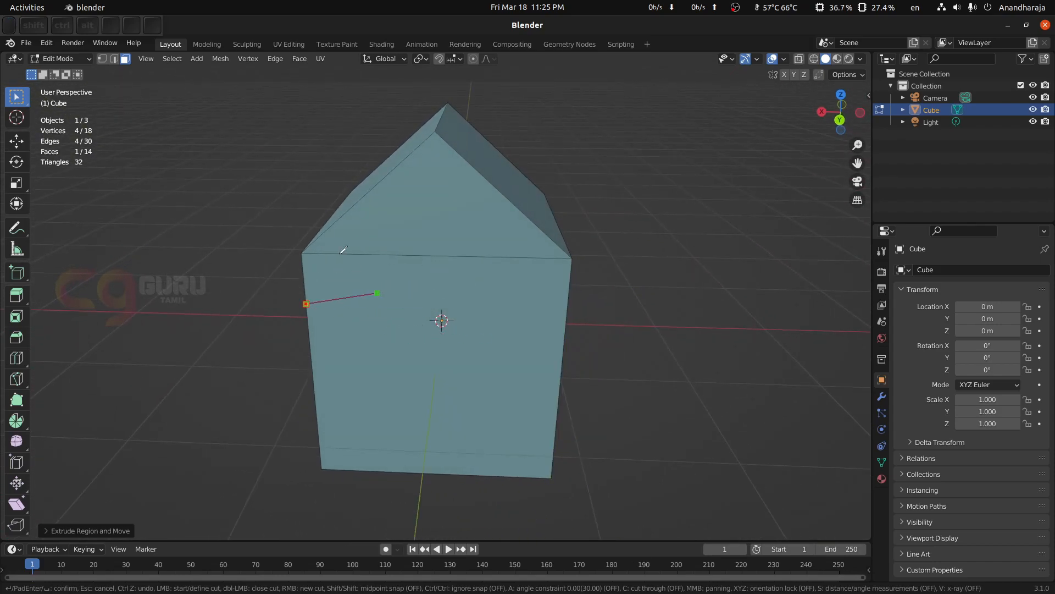
{"action": "middle_click_drag", "start_coordinate": [445, 319], "coordinate": [398, 308]}
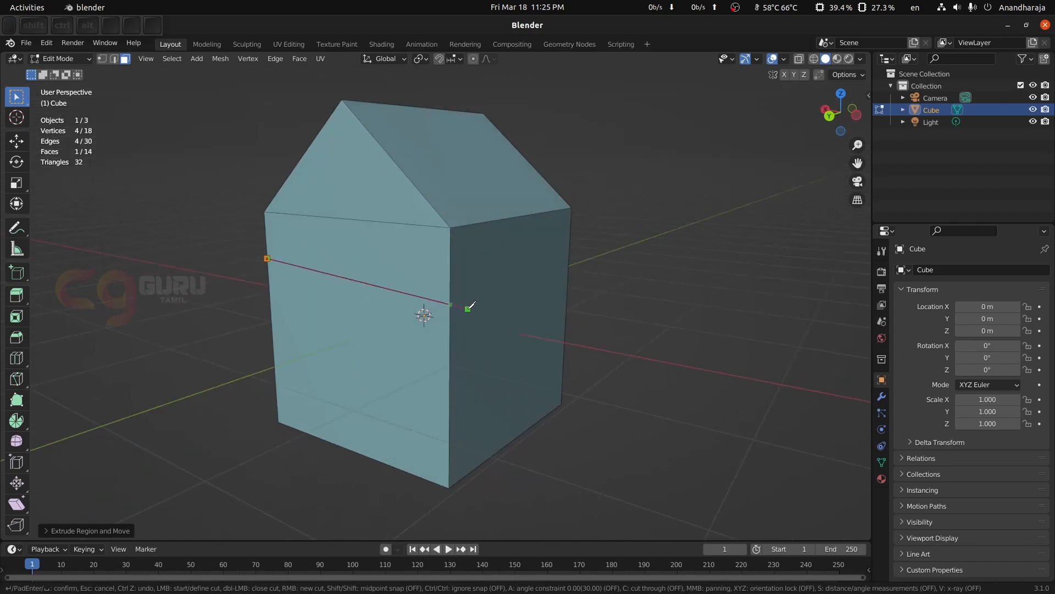
{"action": "left_click", "coordinate": [450, 283]}
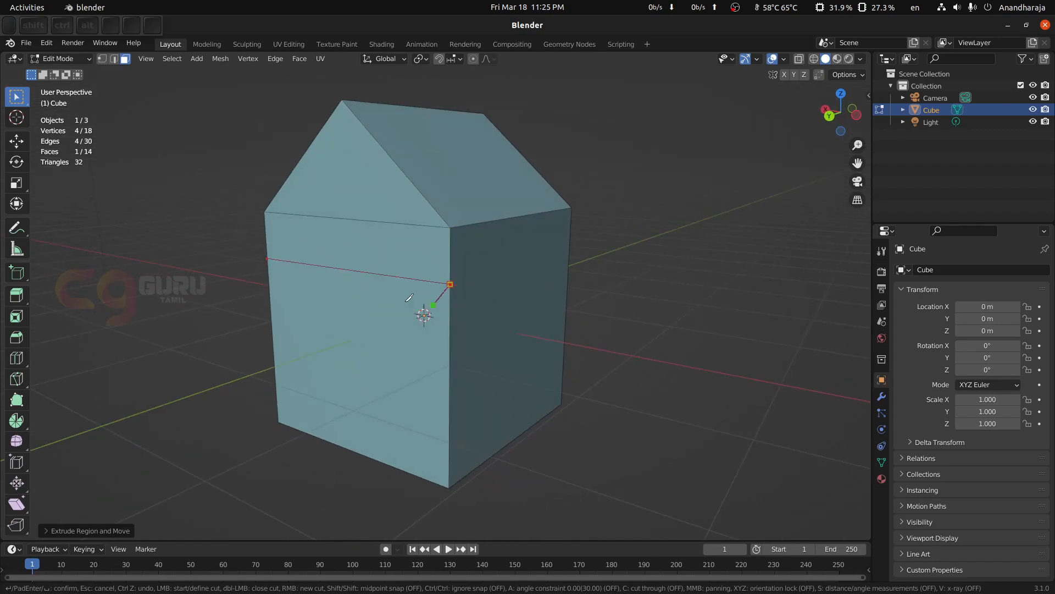
{"action": "middle_click_drag", "start_coordinate": [553, 301], "coordinate": [506, 294]}
{"action": "left_click", "coordinate": [445, 280]}
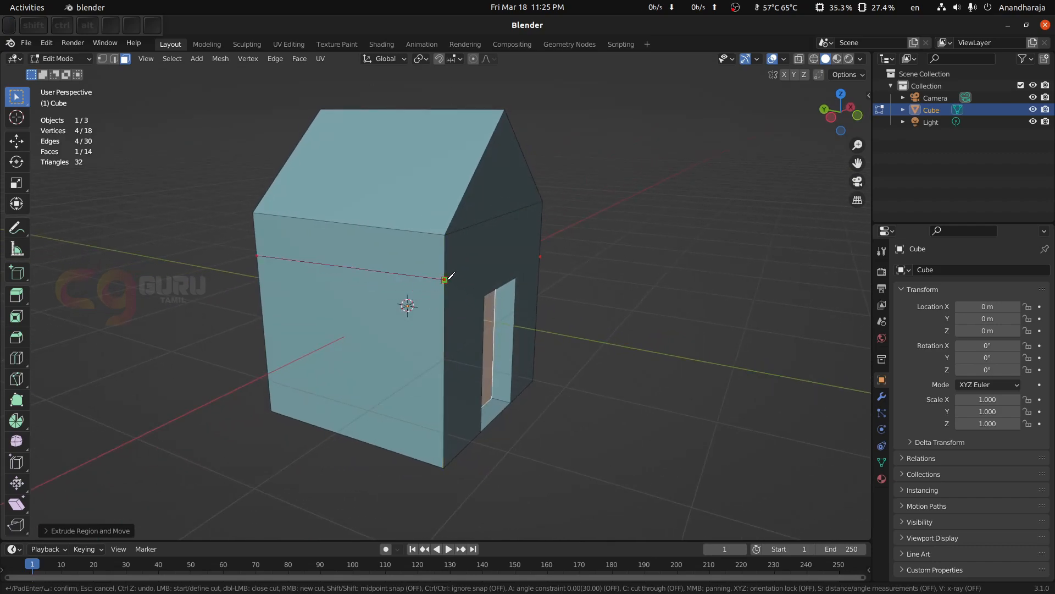
{"action": "key", "text": "v"}
{"action": "key", "text": "Escape"}
Return to front view, activate the Knife tool, and show its active tool settings in a widened sidebar
{"action": "key", "text": "KP_1"}
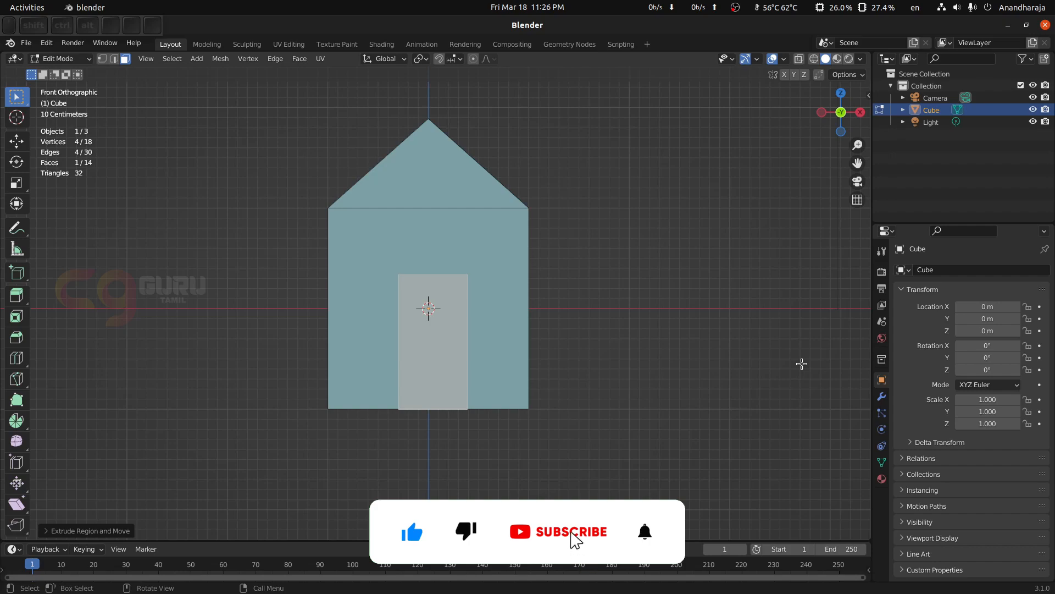
{"action": "key", "text": "k"}
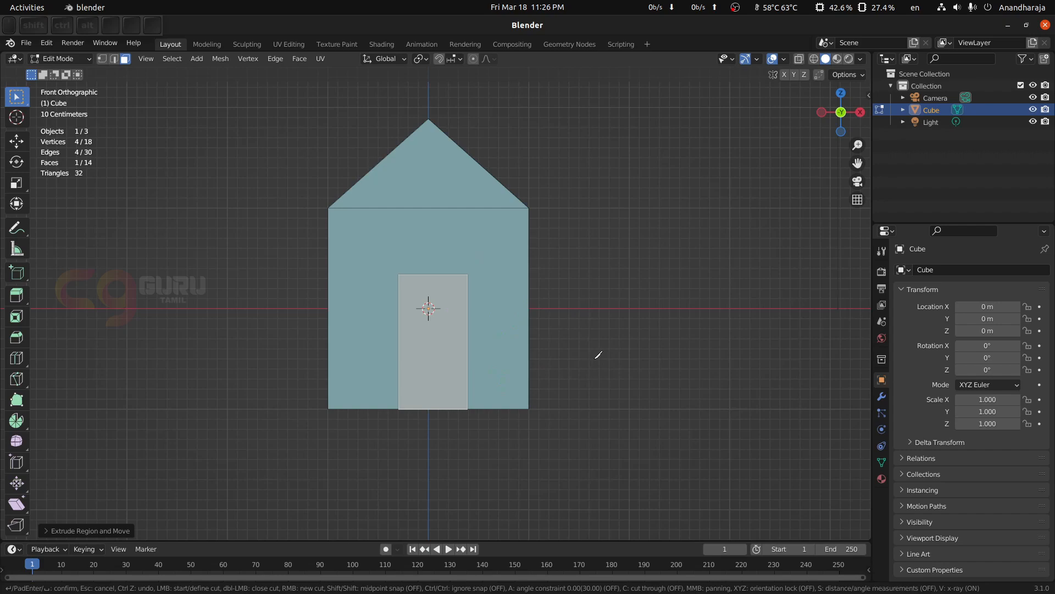
{"action": "key", "text": "Escape"}
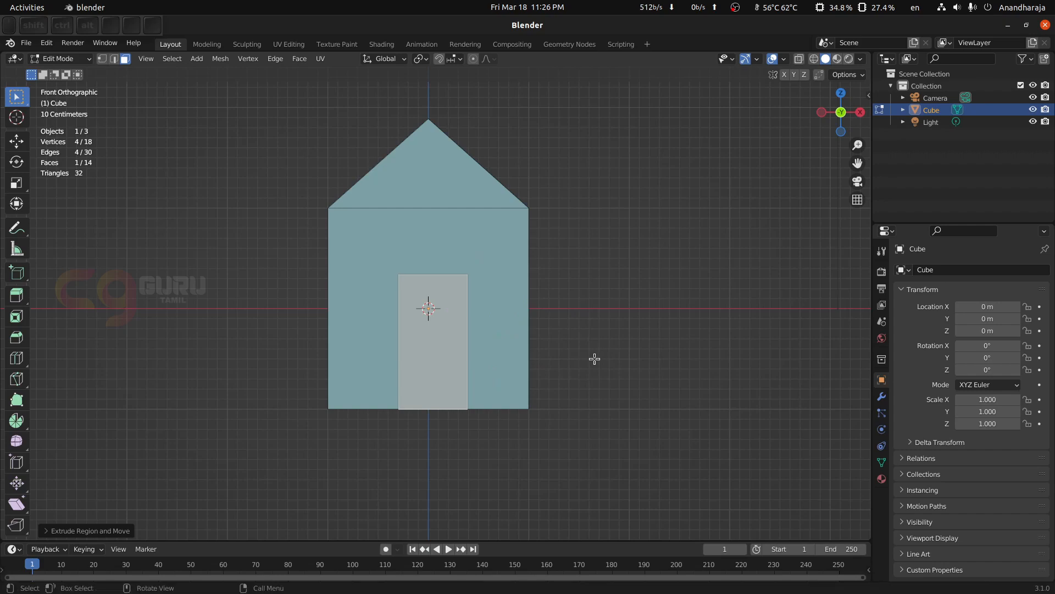
{"action": "key", "text": "n"}
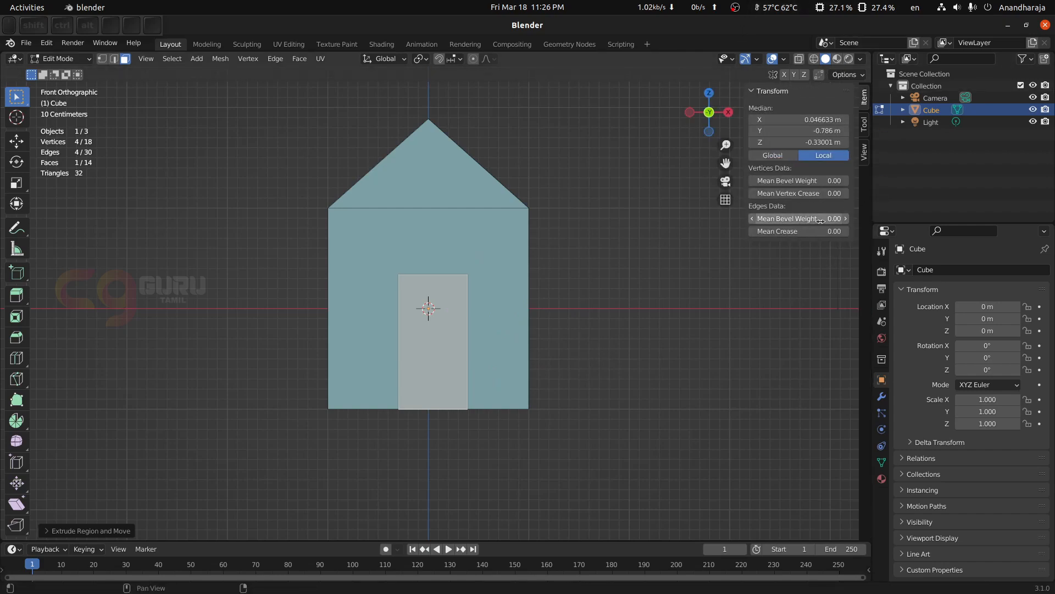
{"action": "left_click", "coordinate": [865, 126]}
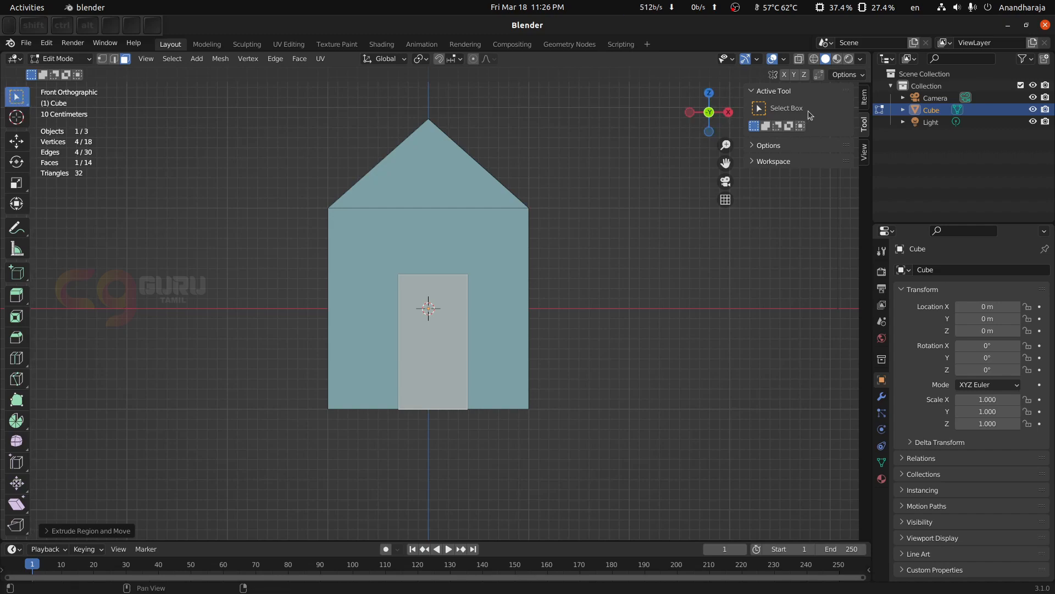
{"action": "key", "text": "k"}
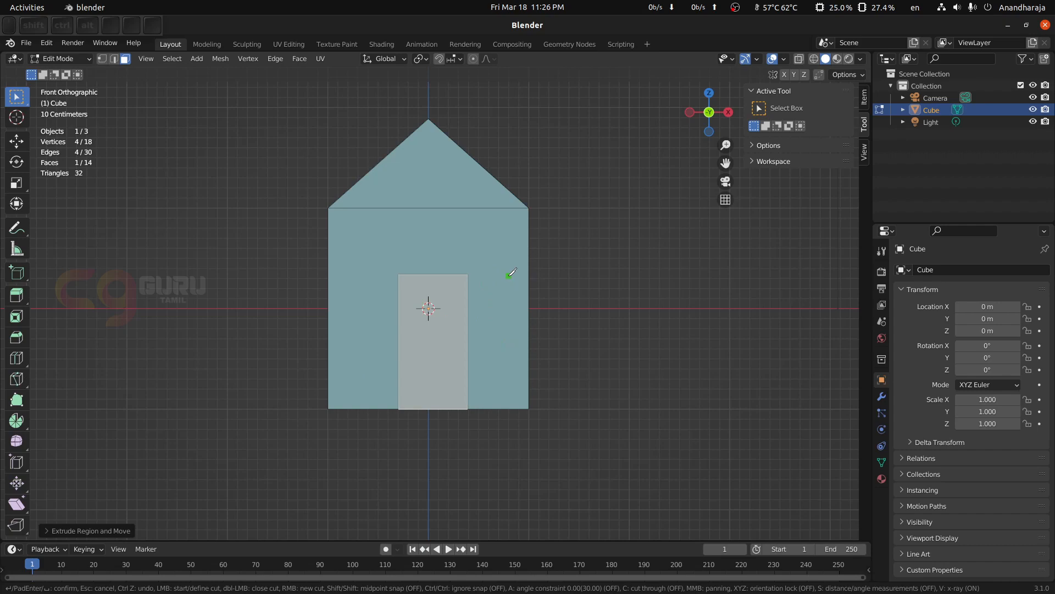
{"action": "key", "text": "Escape"}
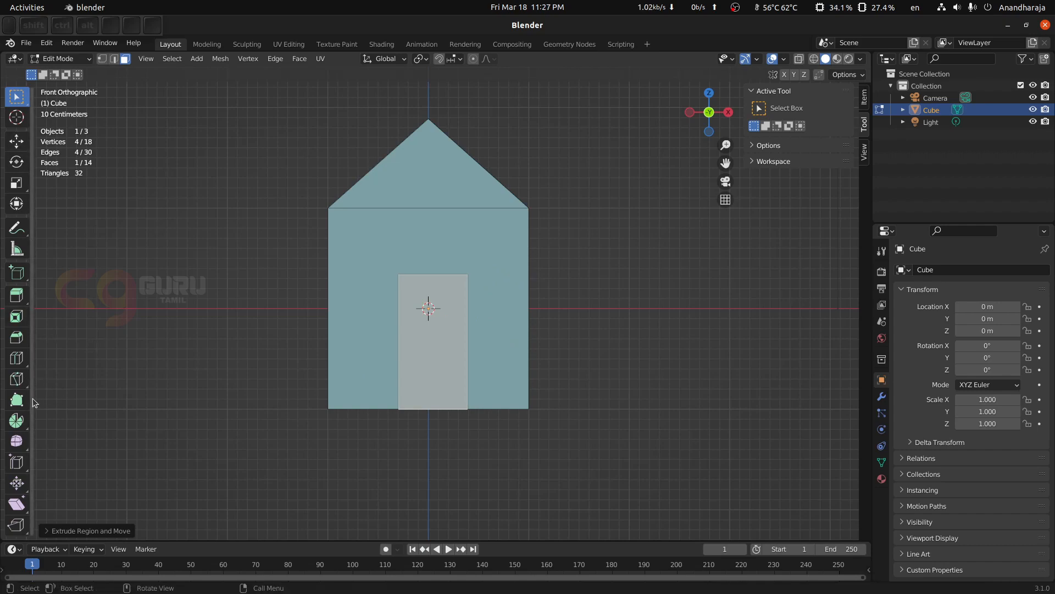
{"action": "left_click", "coordinate": [17, 379]}
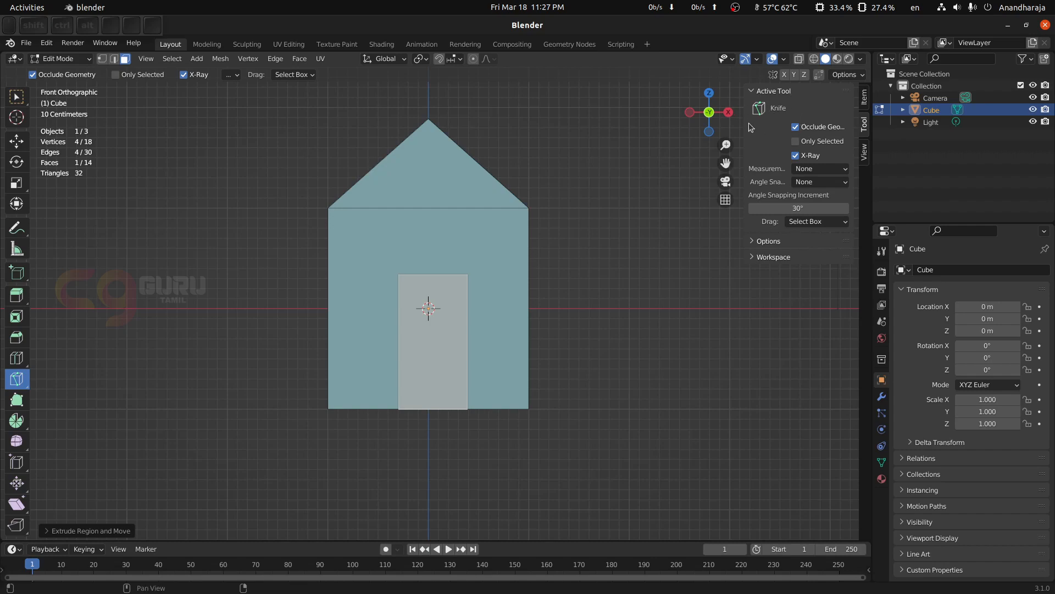
{"action": "left_click_drag", "start_coordinate": [744, 142], "coordinate": [711, 137]}
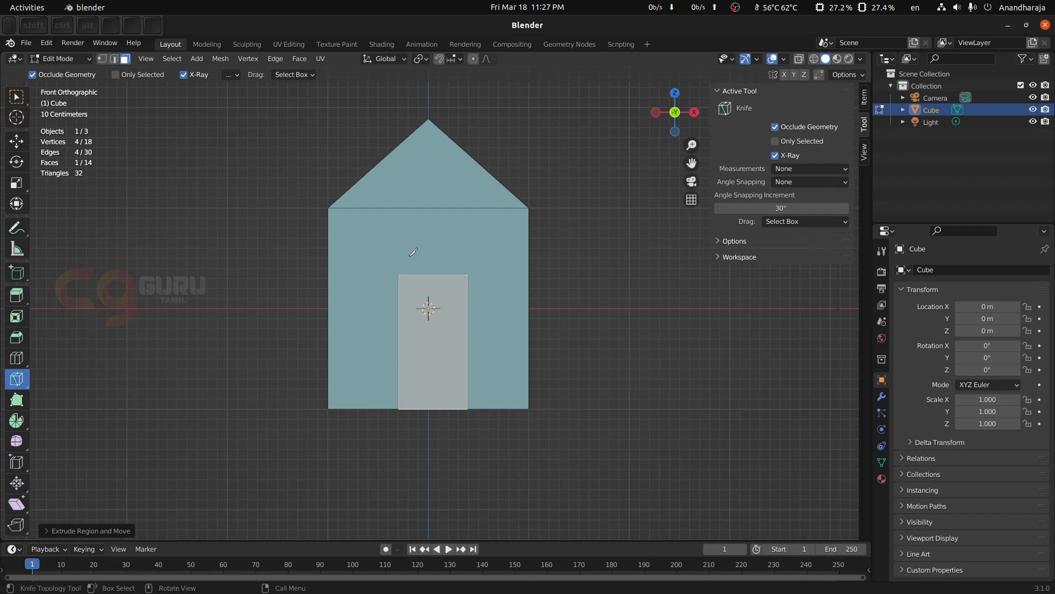
Knife-cut across the front wall above the door and along the adjoining side wall, and undo the cut
{"action": "middle_click_drag", "start_coordinate": [332, 293], "coordinate": [305, 288]}
{"action": "left_click", "coordinate": [302, 291]}
{"action": "middle_click_drag", "start_coordinate": [577, 330], "coordinate": [550, 329]}
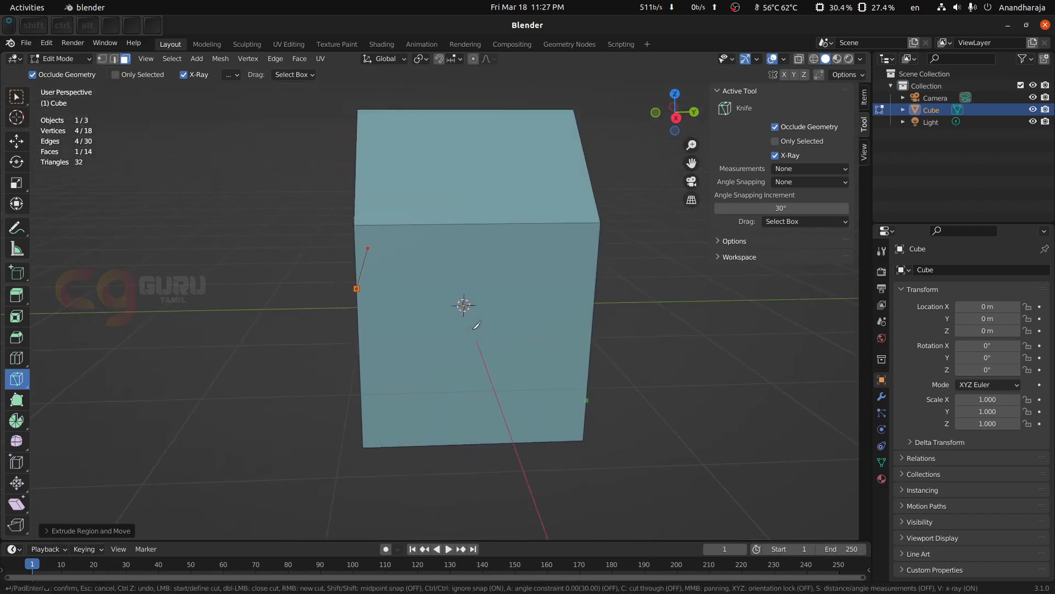
{"action": "left_click", "coordinate": [593, 324]}
{"action": "key", "text": "Return"}
{"action": "middle_click_drag", "start_coordinate": [624, 332], "coordinate": [528, 373]}
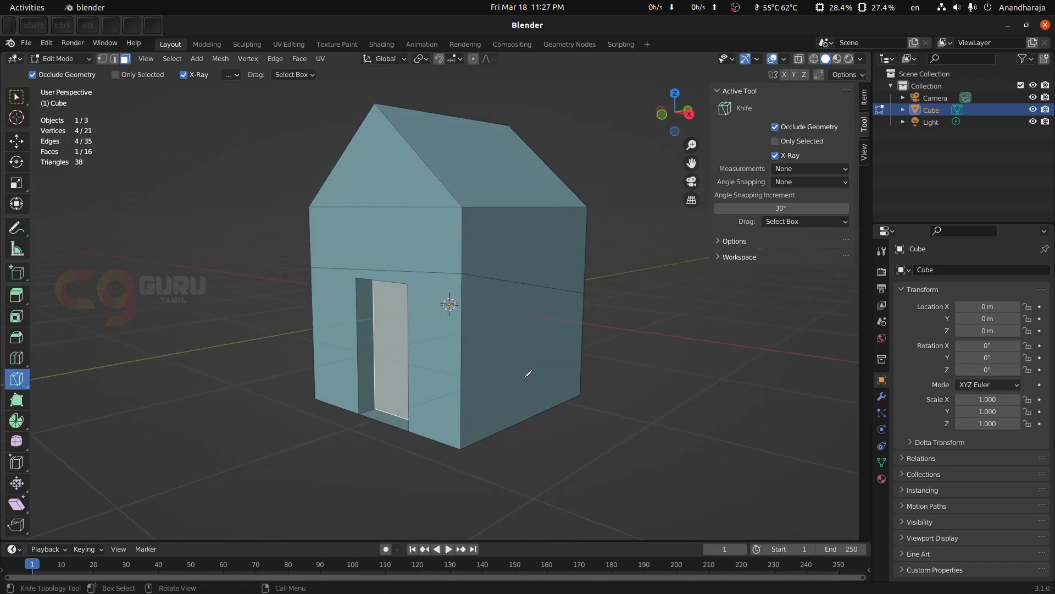
{"action": "key", "text": "ctrl+z"}
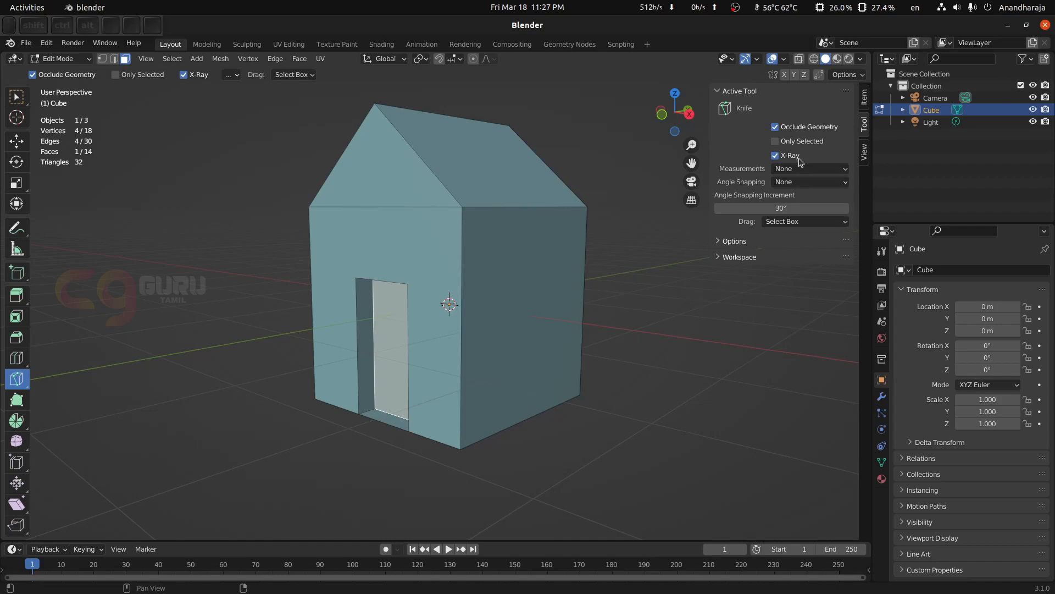
Turn off Occlude Geometry and turn on Only Selected for the Knife tool, and select one roof slope face with Select Box
{"action": "left_click", "coordinate": [775, 128]}
{"action": "left_click", "coordinate": [778, 143]}
{"action": "left_click", "coordinate": [319, 261]}
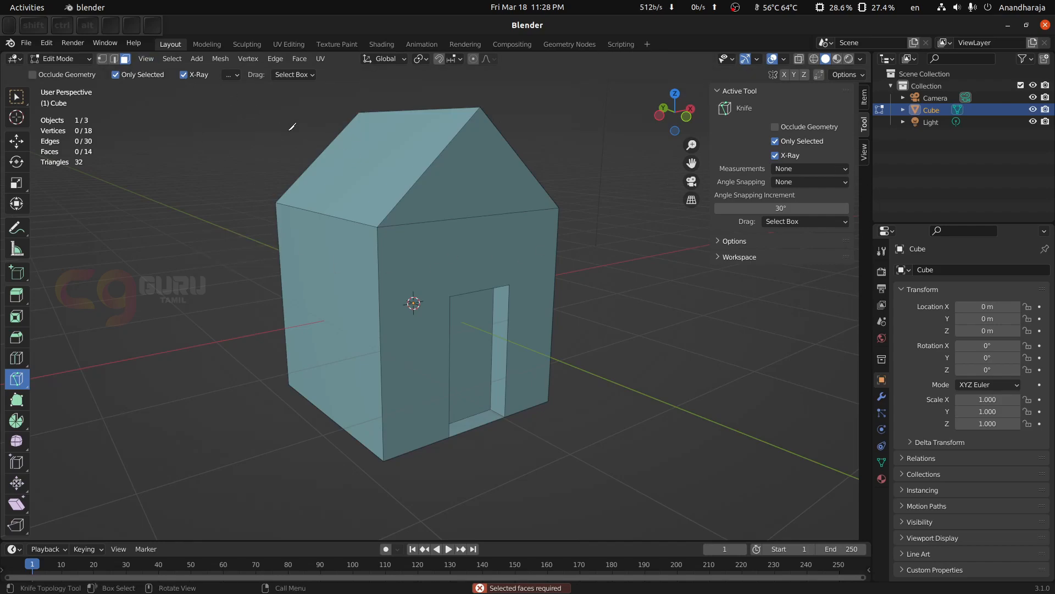
{"action": "left_click", "coordinate": [16, 97]}
{"action": "left_click", "coordinate": [357, 151]}
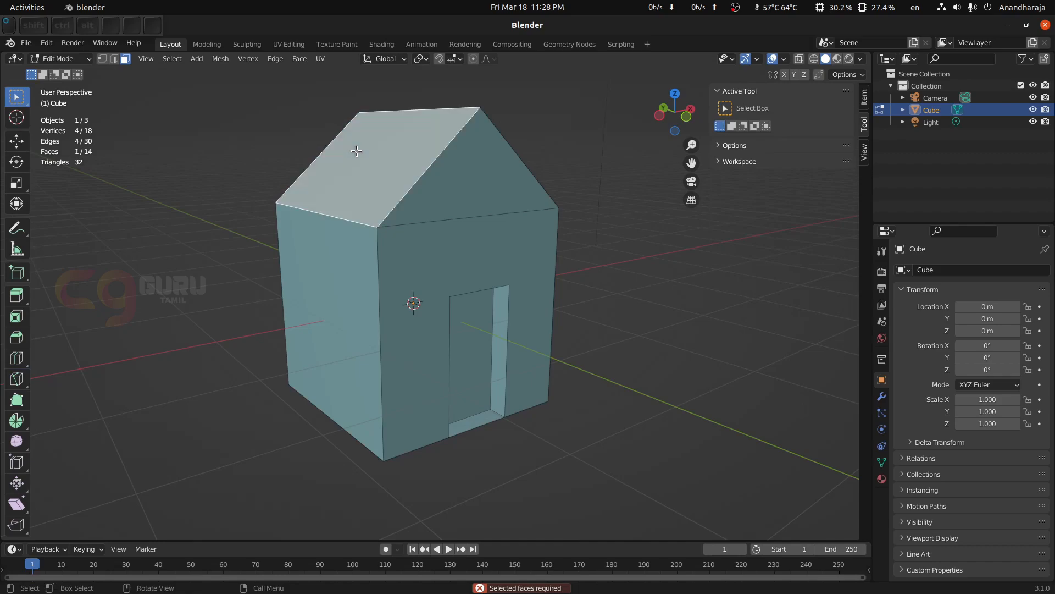
Add a centred loop cut across the selected roof slope, running parallel to the ridge
{"action": "middle_click_drag", "start_coordinate": [361, 175], "coordinate": [430, 198]}
{"action": "middle_click_drag", "start_coordinate": [512, 201], "coordinate": [477, 198]}
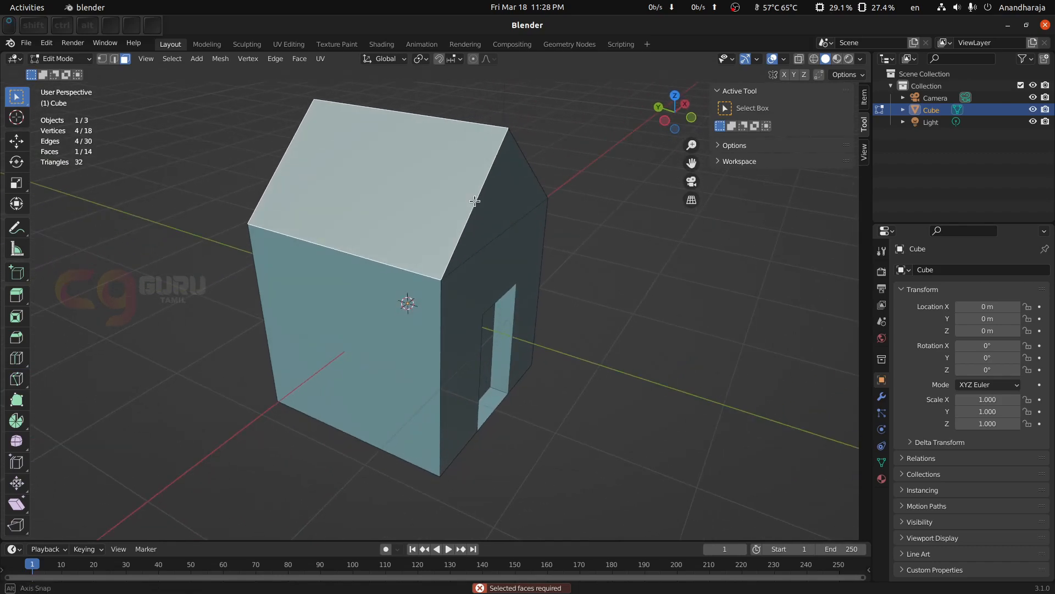
{"action": "key", "text": "ctrl+r"}
{"action": "double_click", "coordinate": [477, 198]}
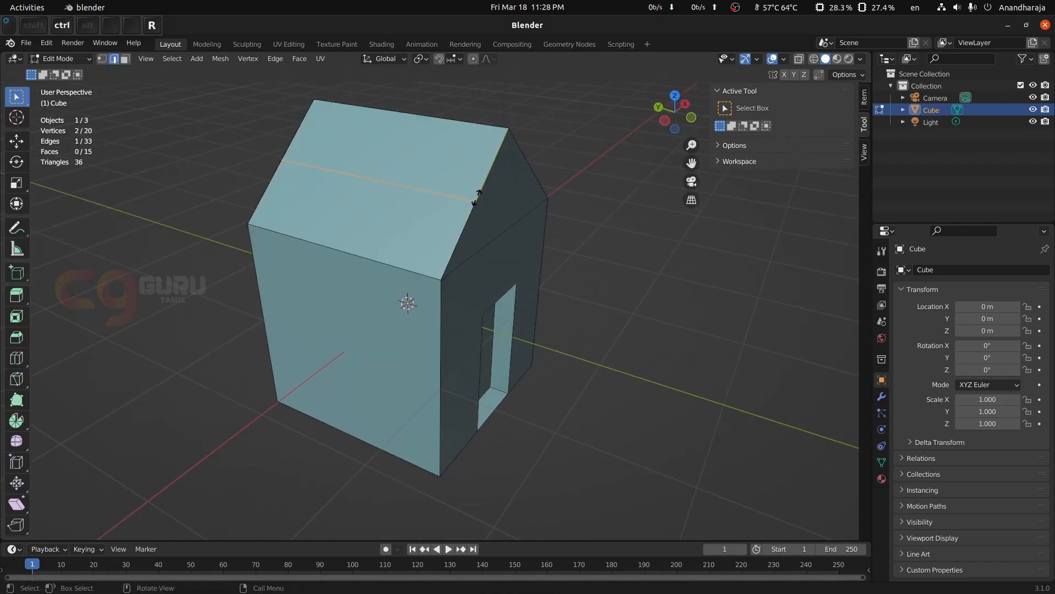
Select the upper half of the roof slope in face mode and Knife-cut a zigzag across it from ridge to eave line
{"action": "middle_click_drag", "start_coordinate": [493, 216], "coordinate": [404, 275]}
{"action": "left_click", "coordinate": [127, 61]}
{"action": "left_click", "coordinate": [423, 172]}
{"action": "left_click", "coordinate": [16, 379]}
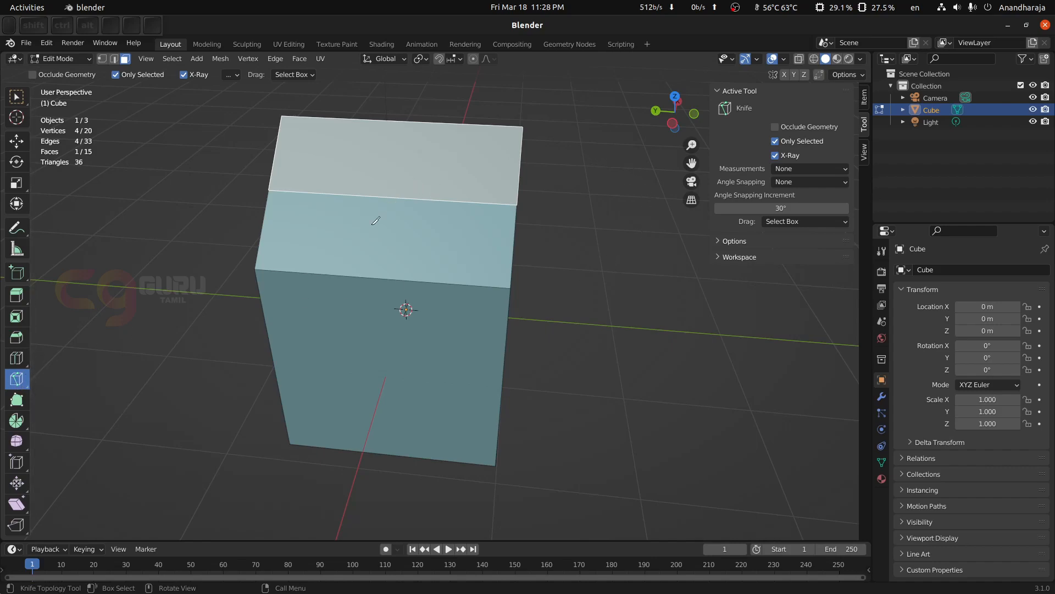
{"action": "left_click", "coordinate": [295, 272]}
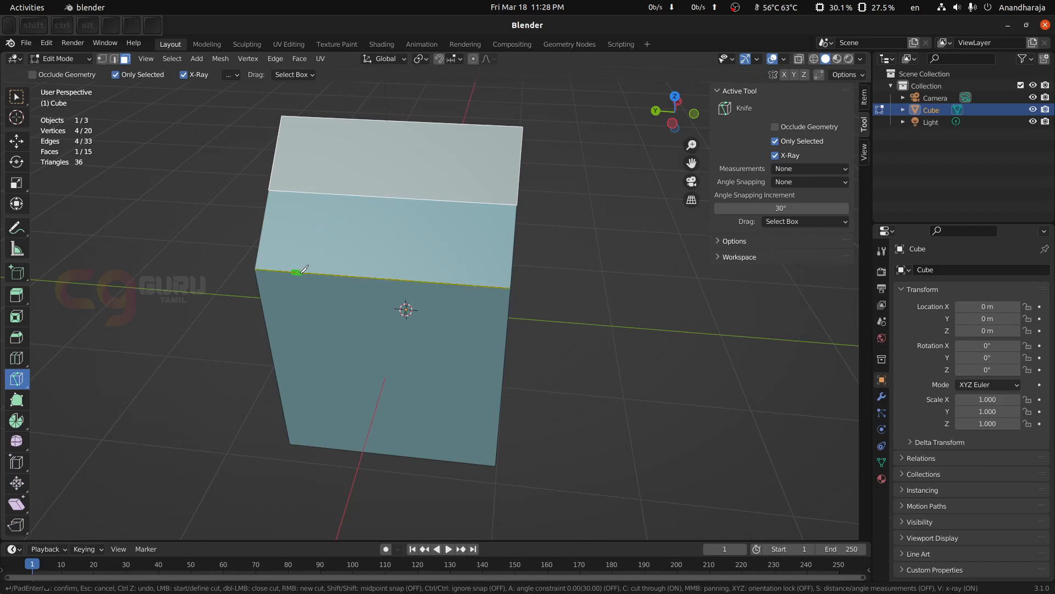
{"action": "left_click", "coordinate": [370, 120]}
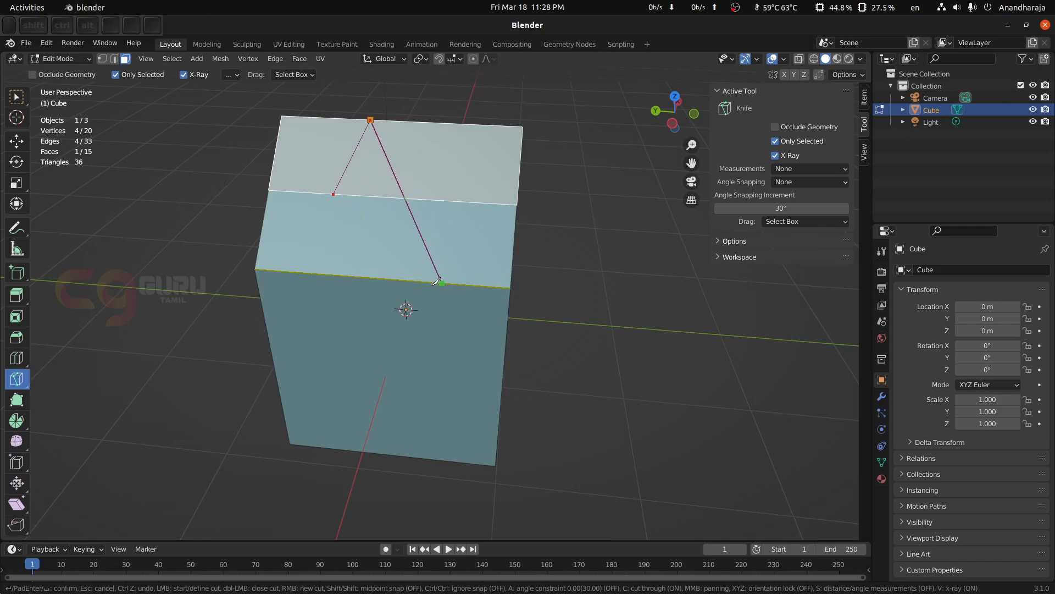
{"action": "left_click", "coordinate": [440, 282]}
{"action": "left_click", "coordinate": [483, 125]}
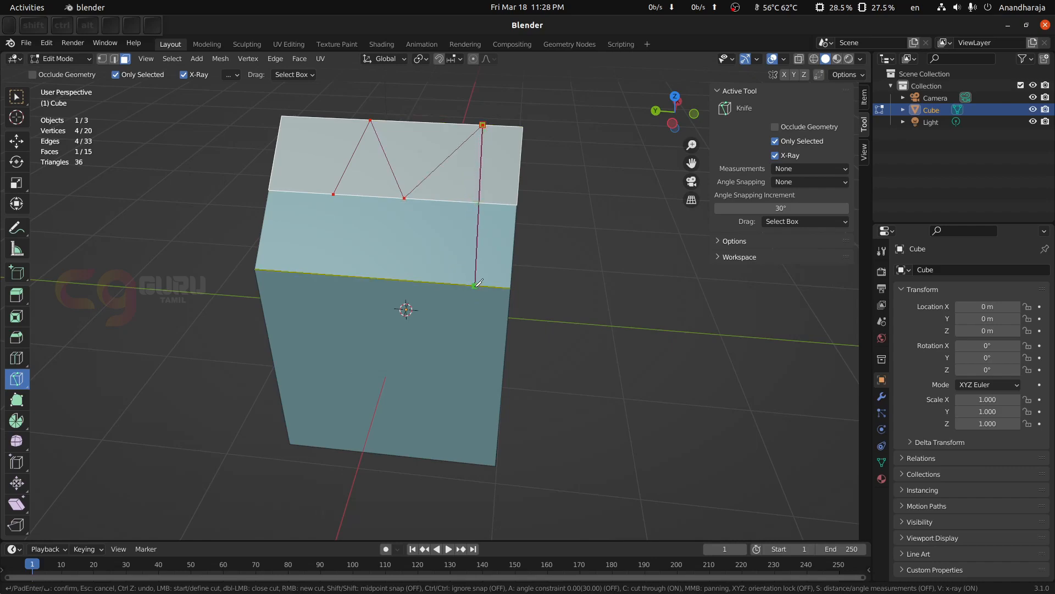
{"action": "key", "text": "Return"}
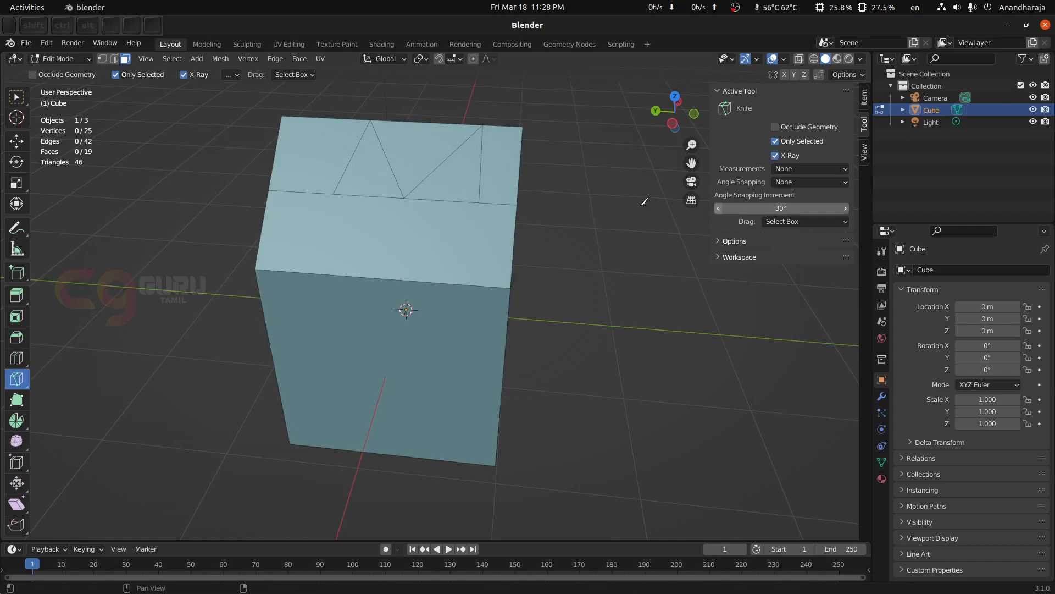
Set the Knife's Measurements to Distance, preview a cut across the front wall above the door, and discard it
{"action": "left_click", "coordinate": [804, 169]}
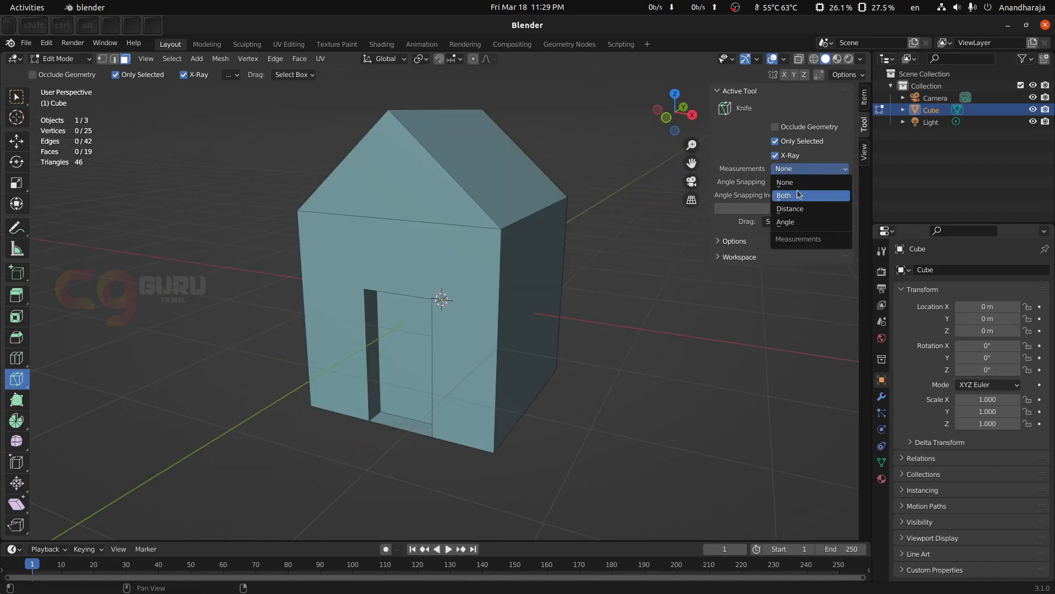
{"action": "left_click", "coordinate": [793, 210]}
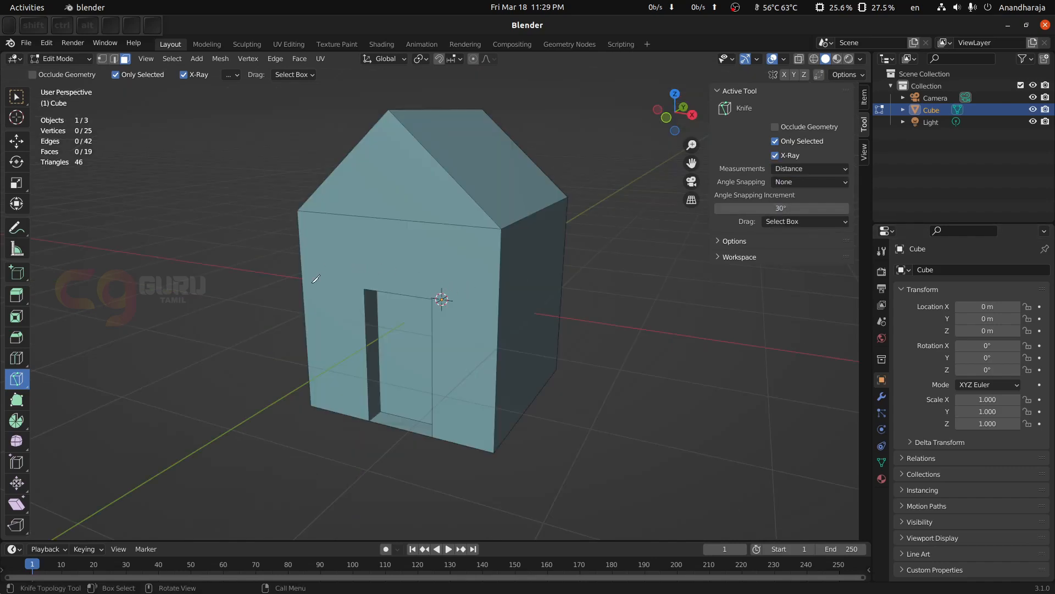
{"action": "left_click", "coordinate": [304, 310]}
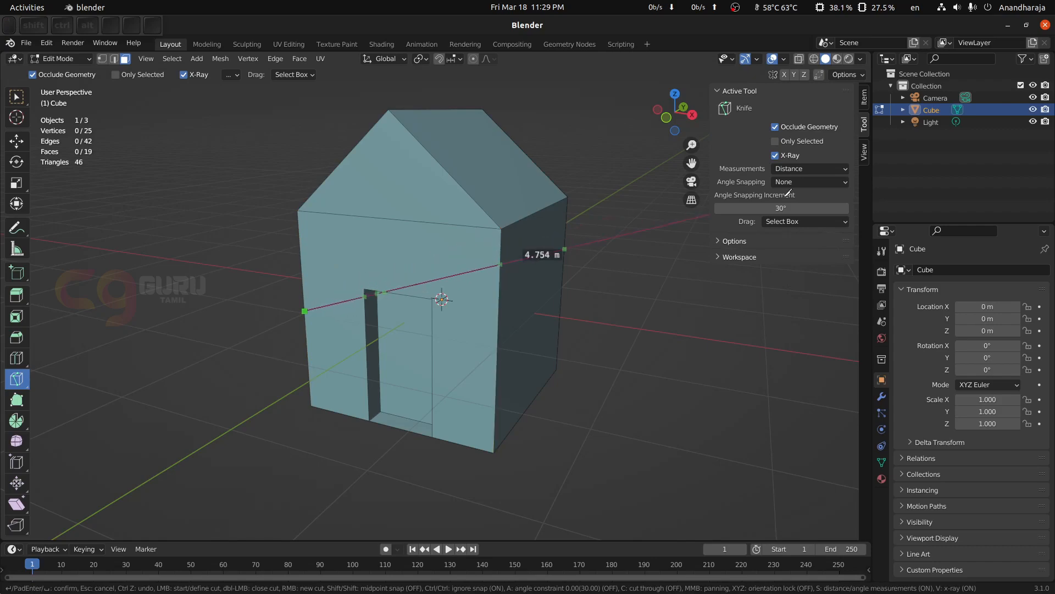
{"action": "key", "text": "Escape"}
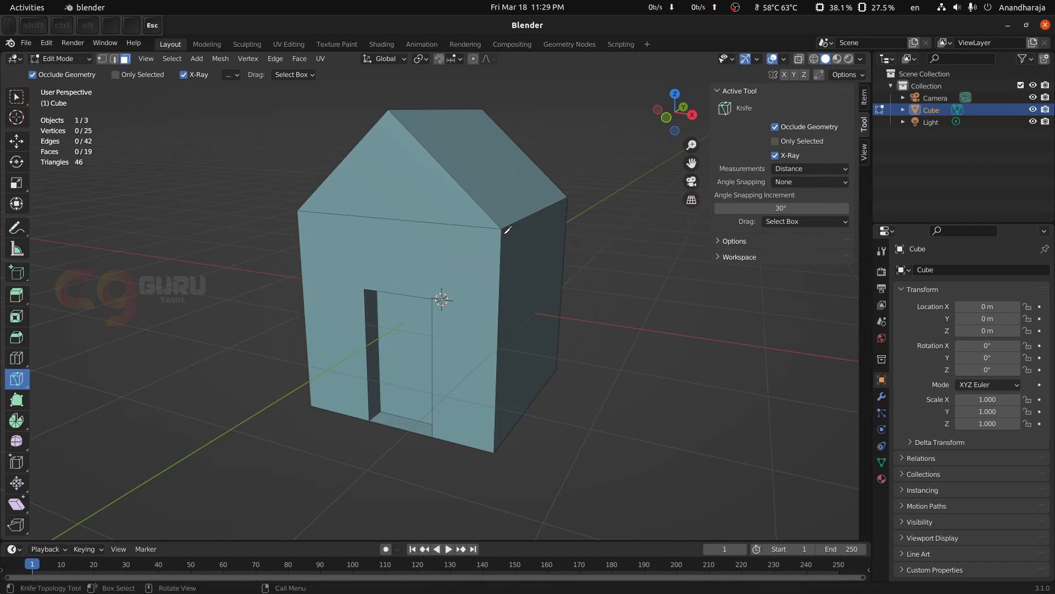
Set the Knife's Measurements to Angle, preview a slanted cut from the front wall's outer edge, and discard it
{"action": "left_click", "coordinate": [817, 168]}
{"action": "left_click", "coordinate": [797, 221]}
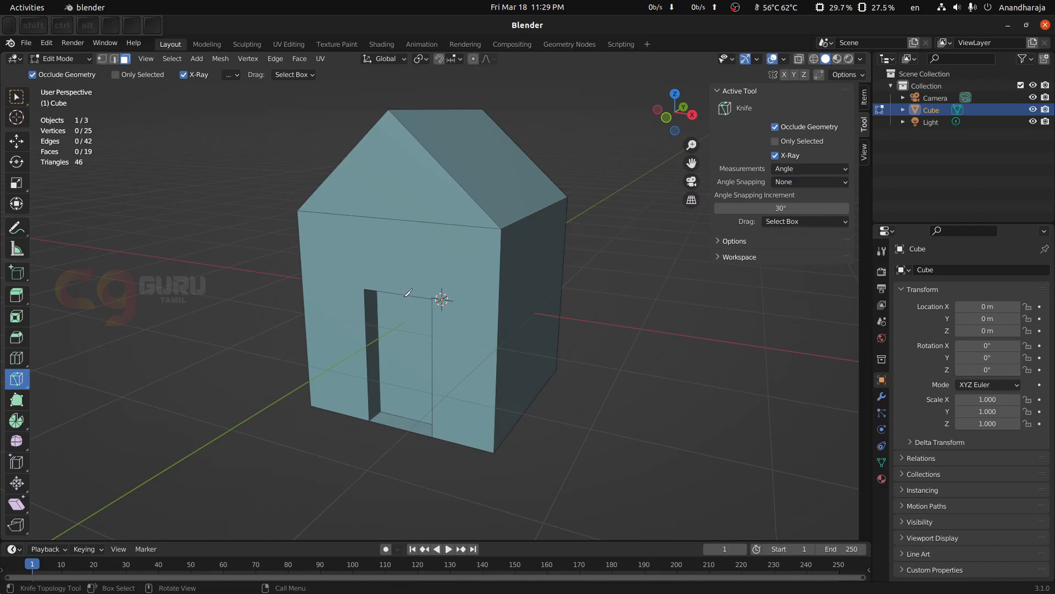
{"action": "left_click", "coordinate": [309, 326]}
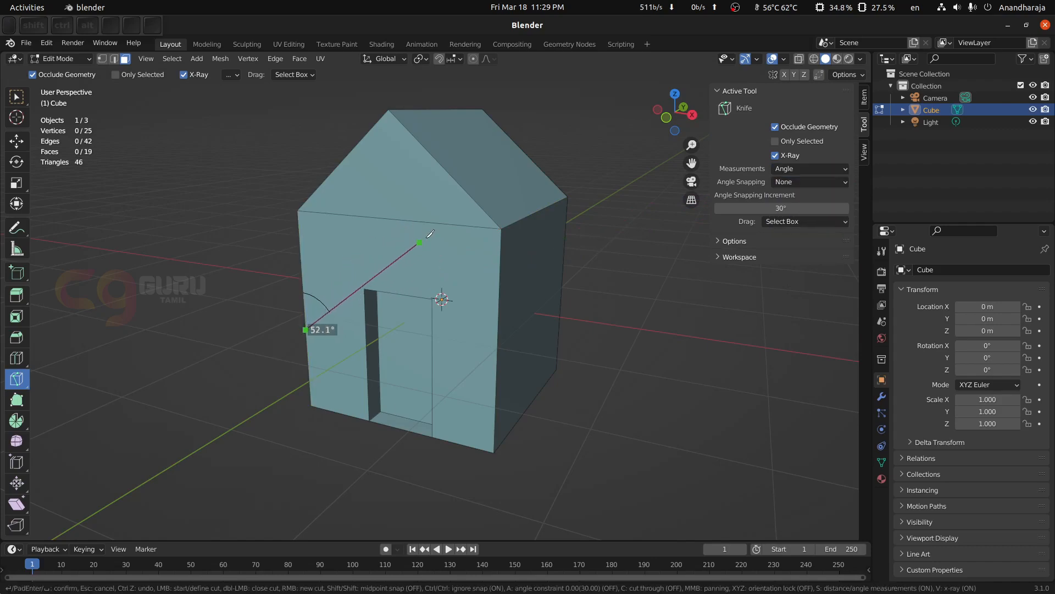
{"action": "key", "text": "Escape"}
Set the Knife's Measurements to Both, preview a cut from the front wall's outer edge to the eaves line, and discard it
{"action": "left_click", "coordinate": [797, 168]}
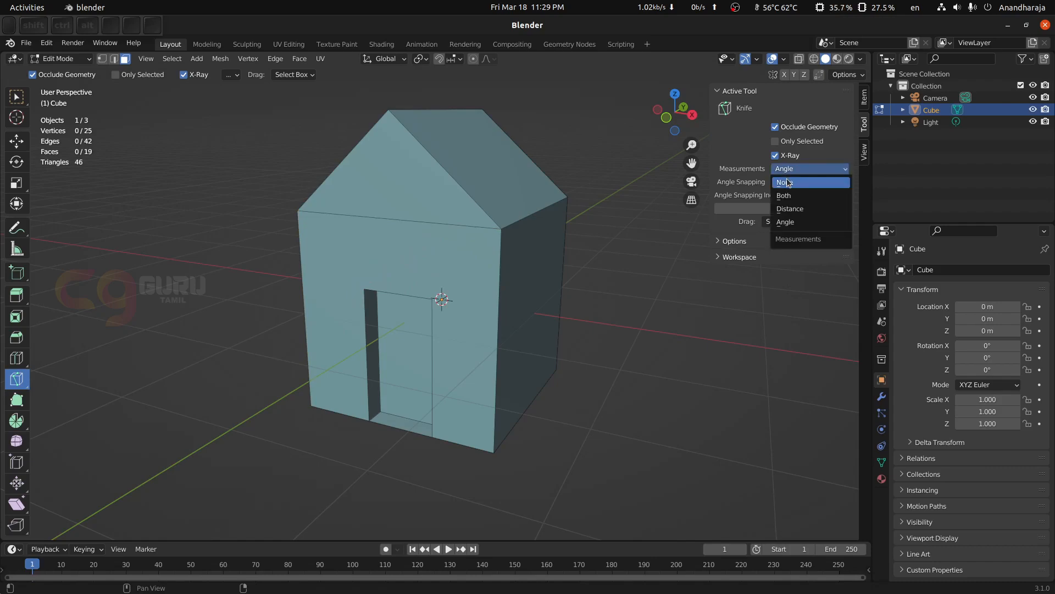
{"action": "left_click", "coordinate": [791, 185]}
{"action": "left_click", "coordinate": [304, 308]}
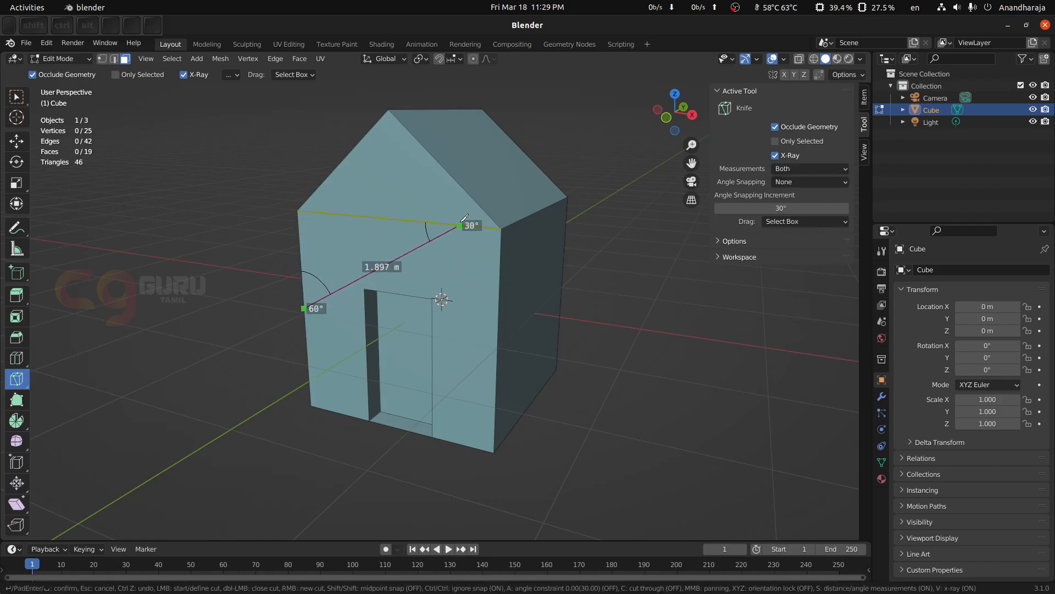
{"action": "key", "text": "Escape"}
In right view, set Measurements to Angle, preview a diagonal Knife cut from the side wall's lower corner to the eave, and discard it
{"action": "key", "text": "KP_3"}
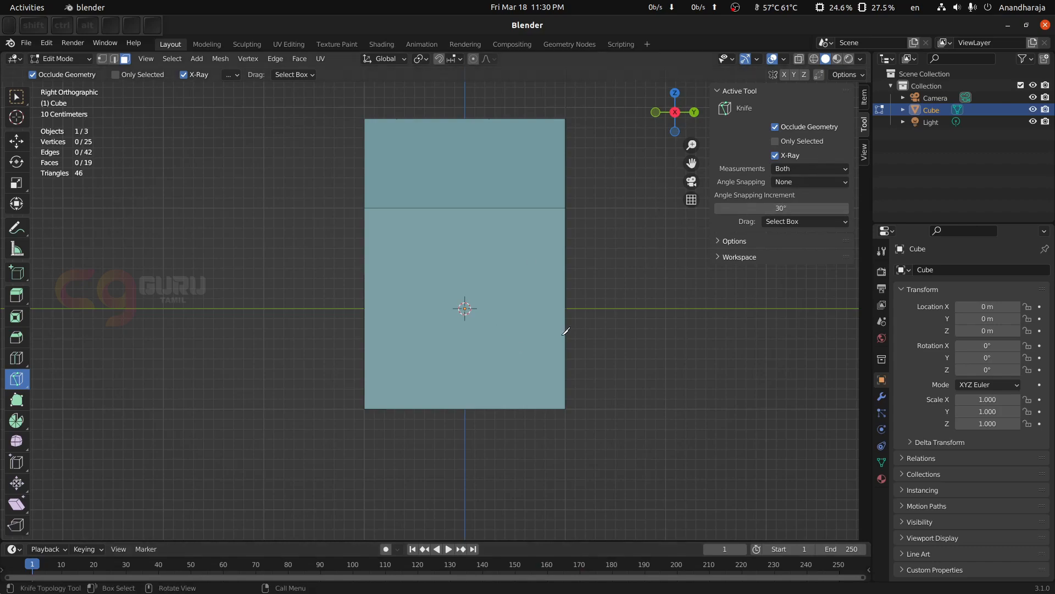
{"action": "left_click", "coordinate": [784, 170]}
{"action": "left_click", "coordinate": [786, 166]}
{"action": "left_click", "coordinate": [800, 169]}
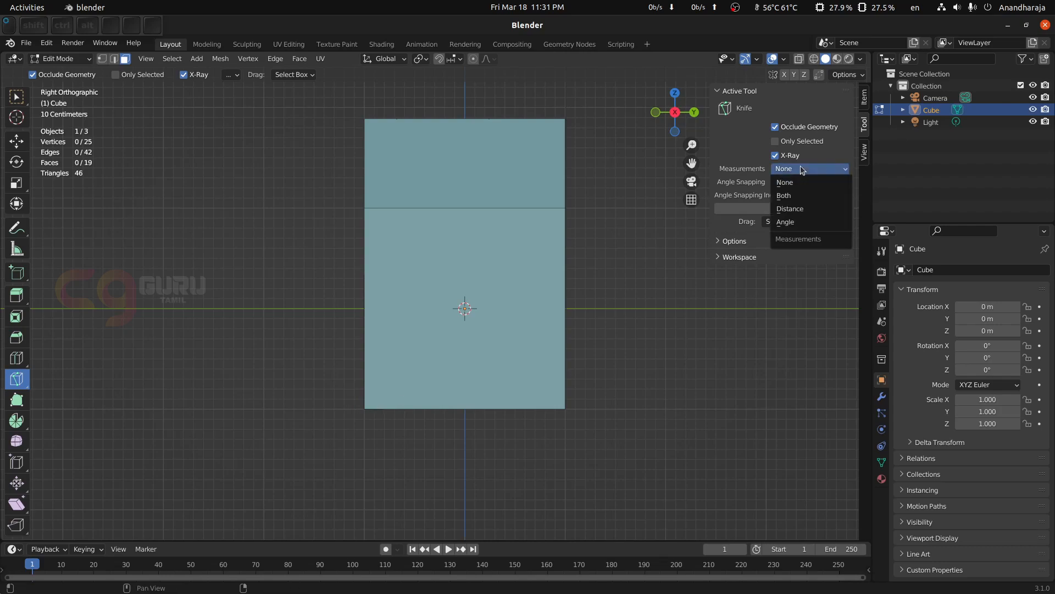
{"action": "left_click", "coordinate": [790, 221]}
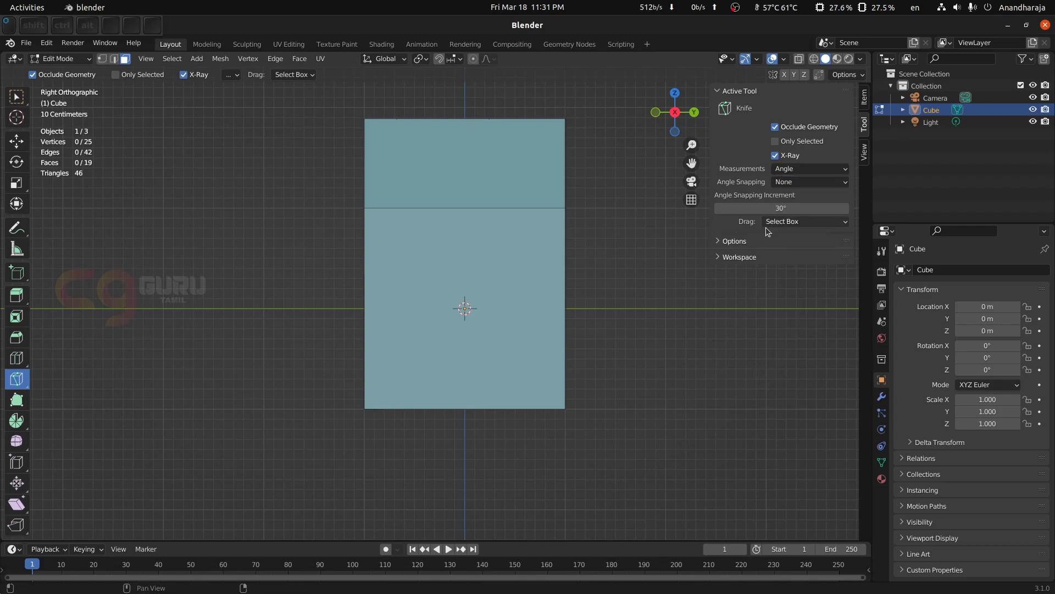
{"action": "left_click", "coordinate": [365, 407]}
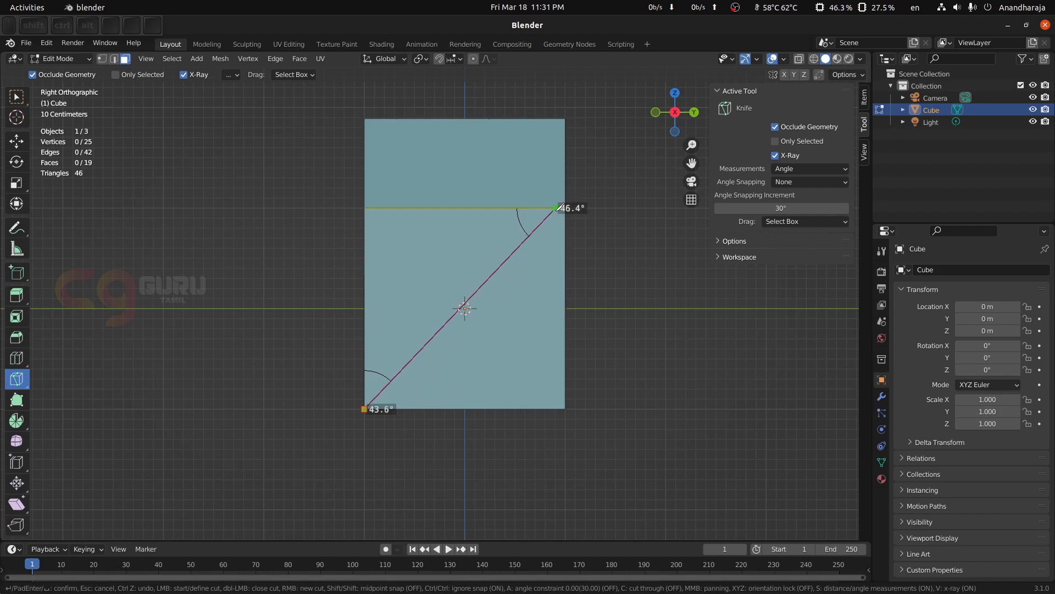
{"action": "key", "text": "Escape"}
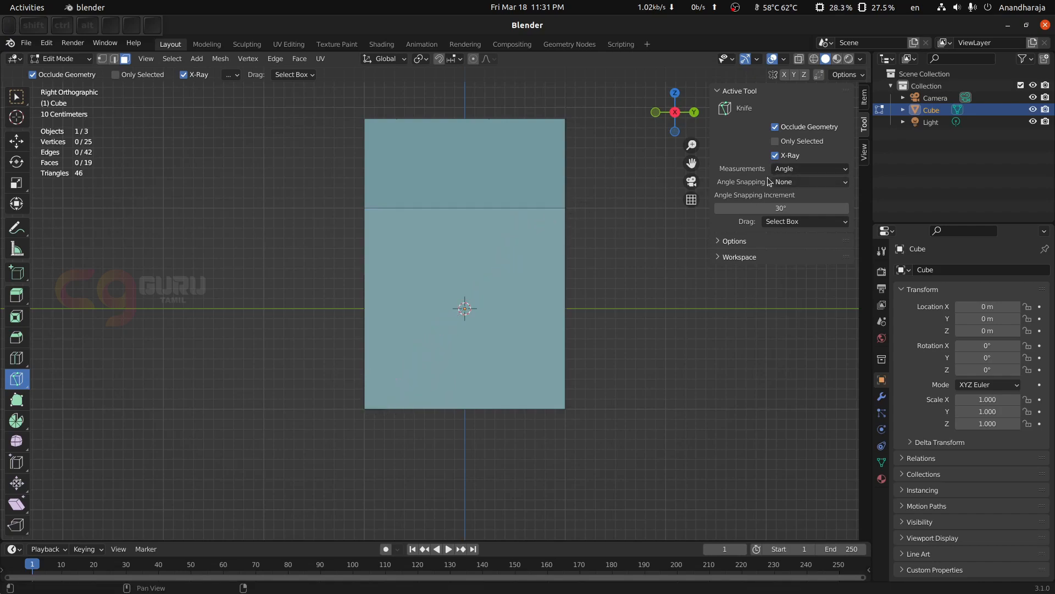
Set the Knife's Angle Snapping to Screen with a snapping increment of 45°
{"action": "left_click", "coordinate": [807, 183]}
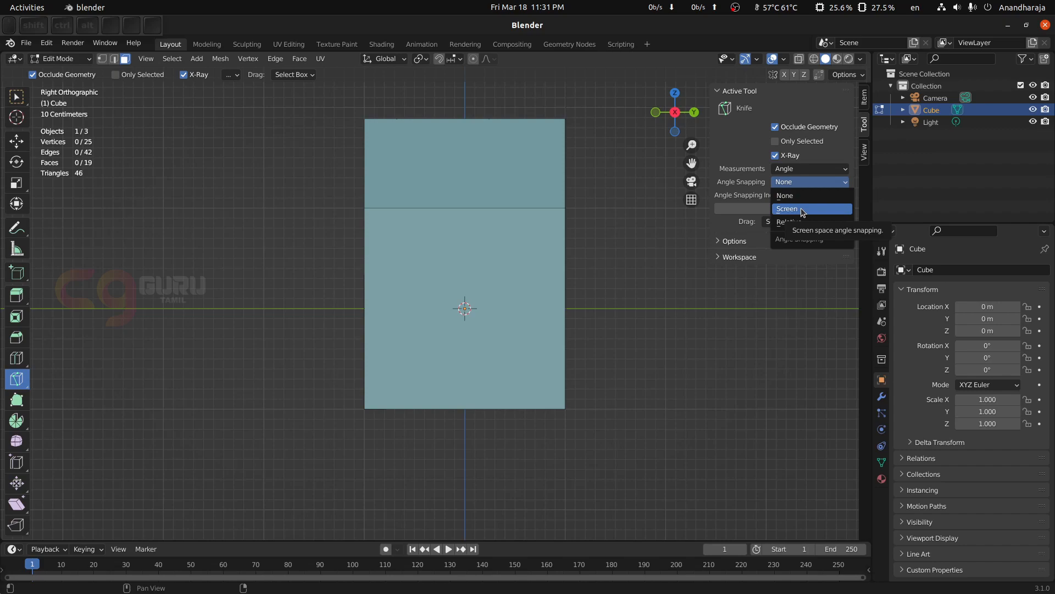
{"action": "left_click", "coordinate": [802, 211]}
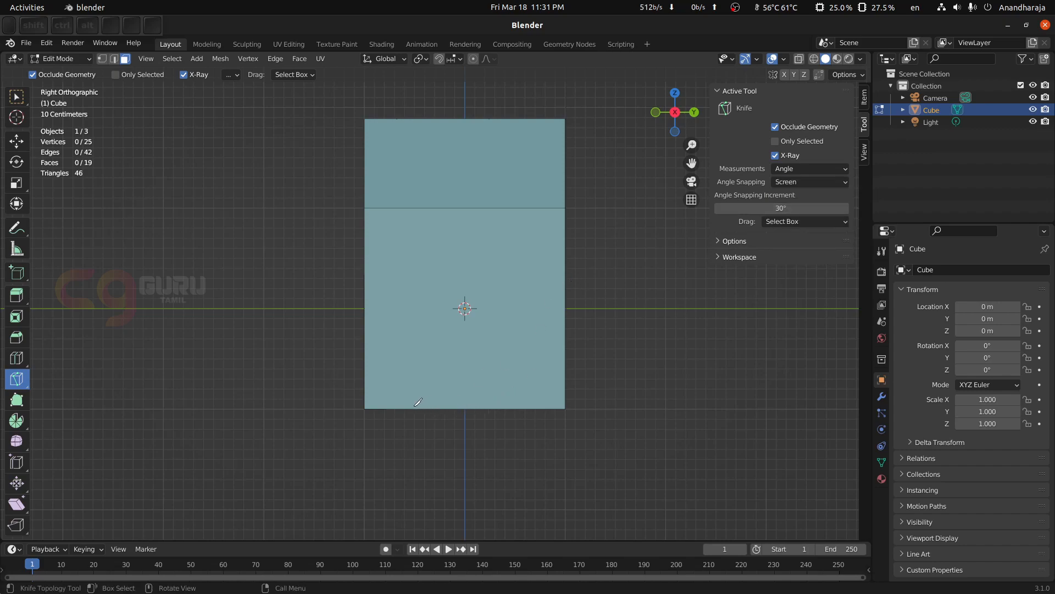
{"action": "left_click", "coordinate": [778, 207]}
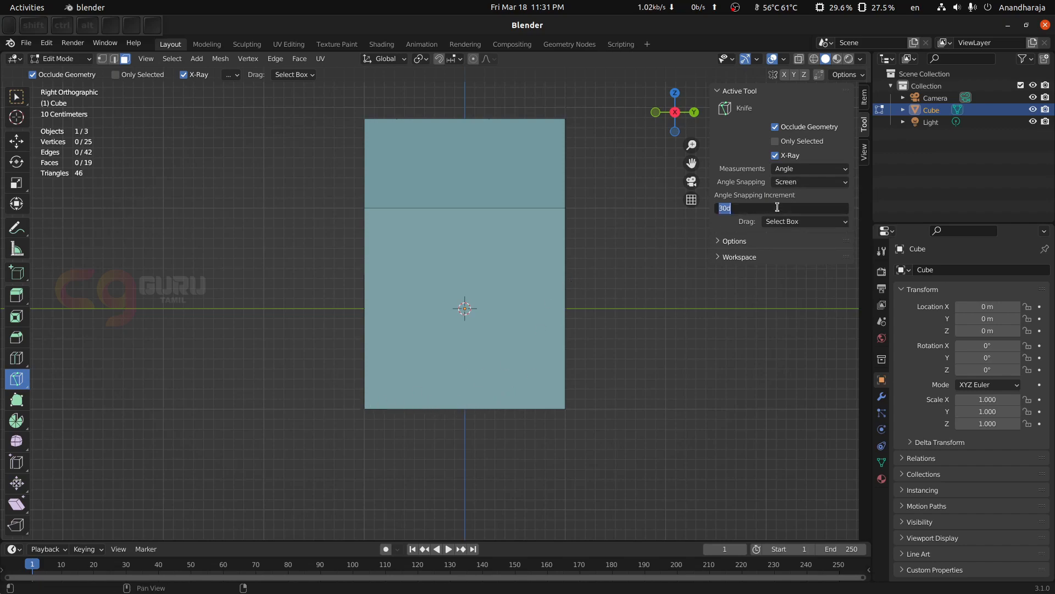
{"action": "type", "text": "45"}
{"action": "key", "text": "Return"}
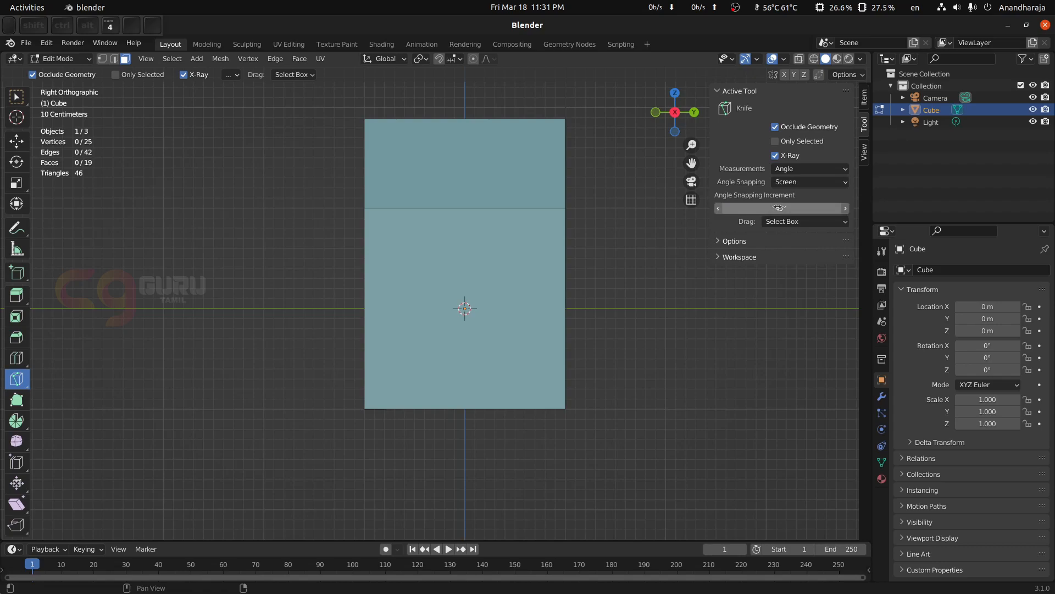
Try a 45° snapped Knife cut diagonally across the side wall from its lower corner to the opposite upper corner, and discard it
{"action": "left_click", "coordinate": [366, 407]}
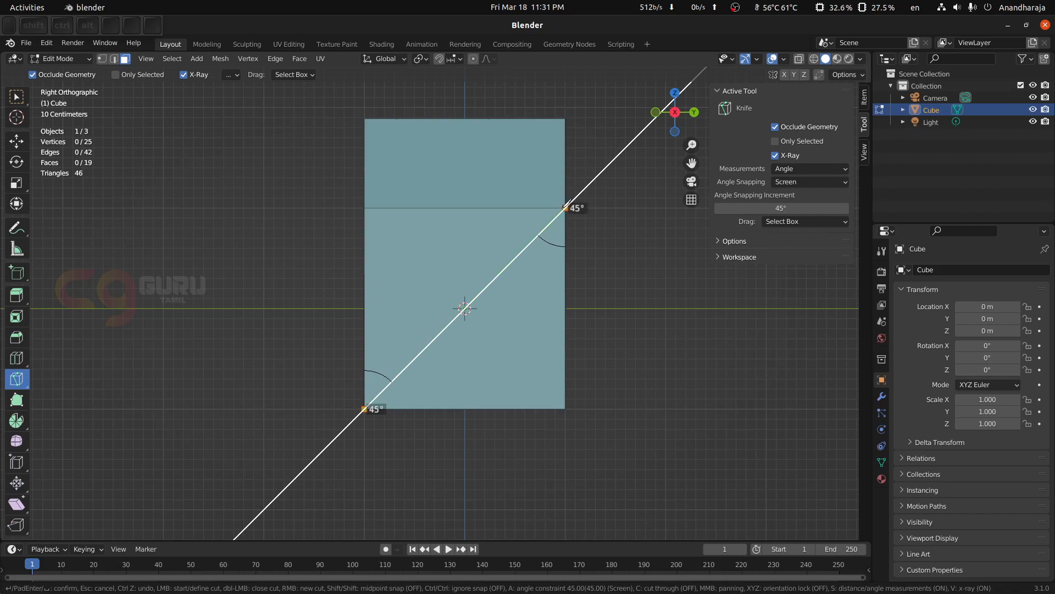
{"action": "left_click", "coordinate": [566, 208]}
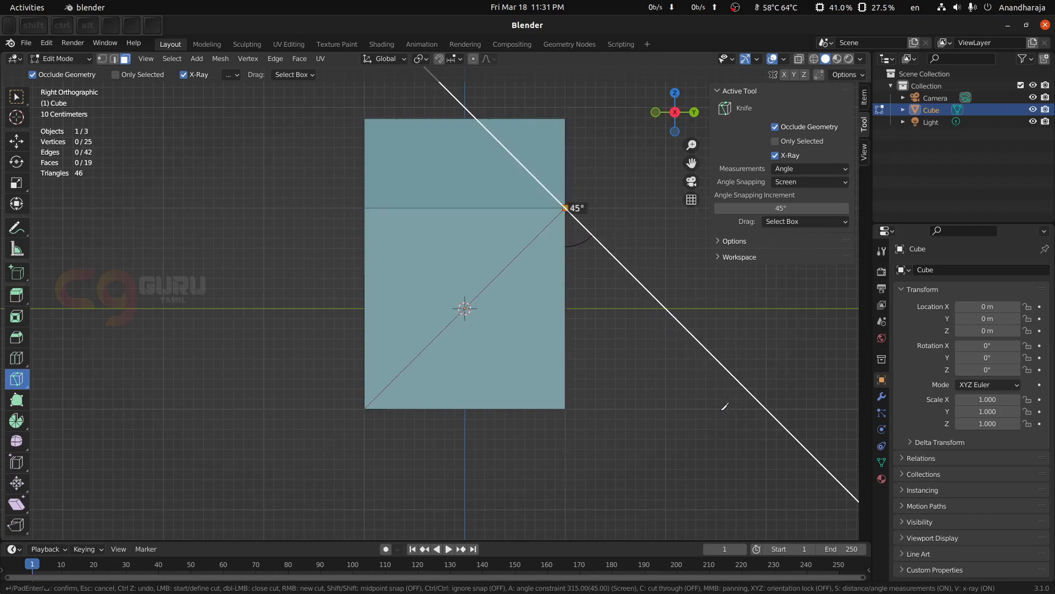
{"action": "key", "text": "Escape"}
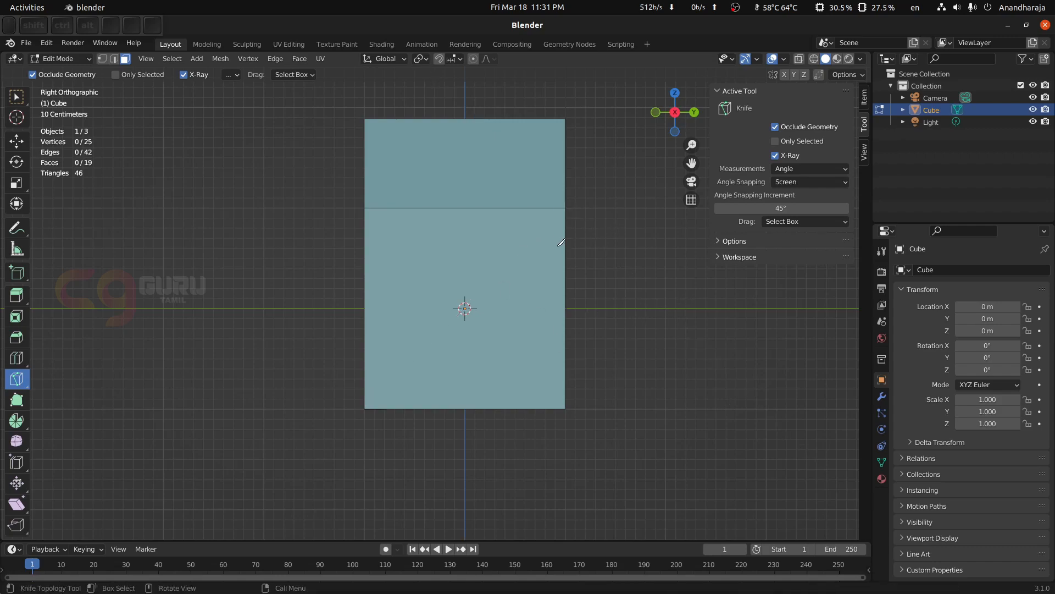
Set Angle Snapping to Relative and start a 45° Knife cut in perspective from the side wall's lower corner to the opposite upper corner
{"action": "left_click", "coordinate": [811, 181]}
{"action": "left_click", "coordinate": [764, 183]}
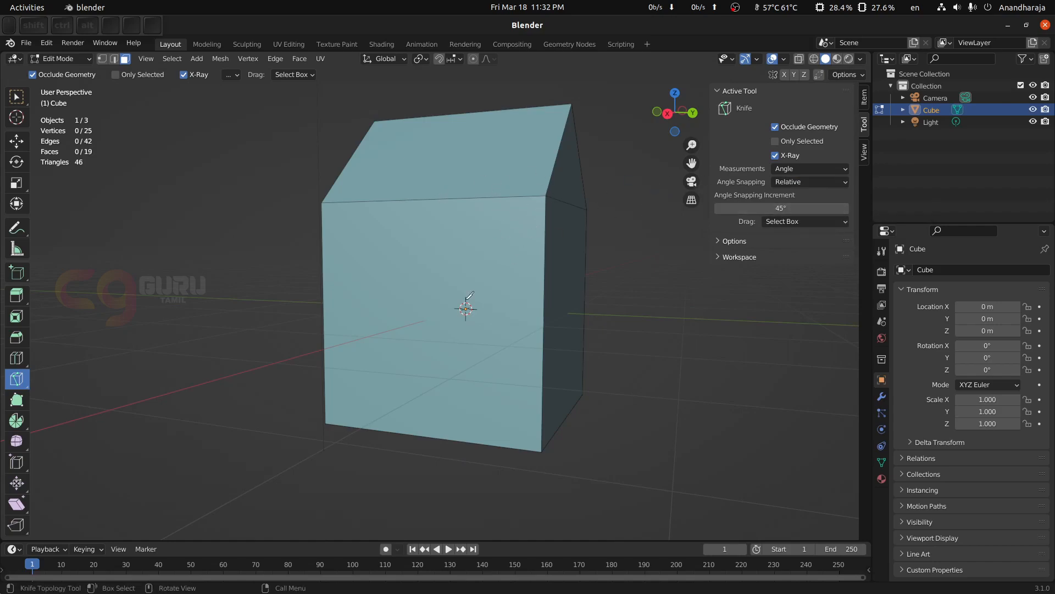
{"action": "left_click", "coordinate": [326, 422]}
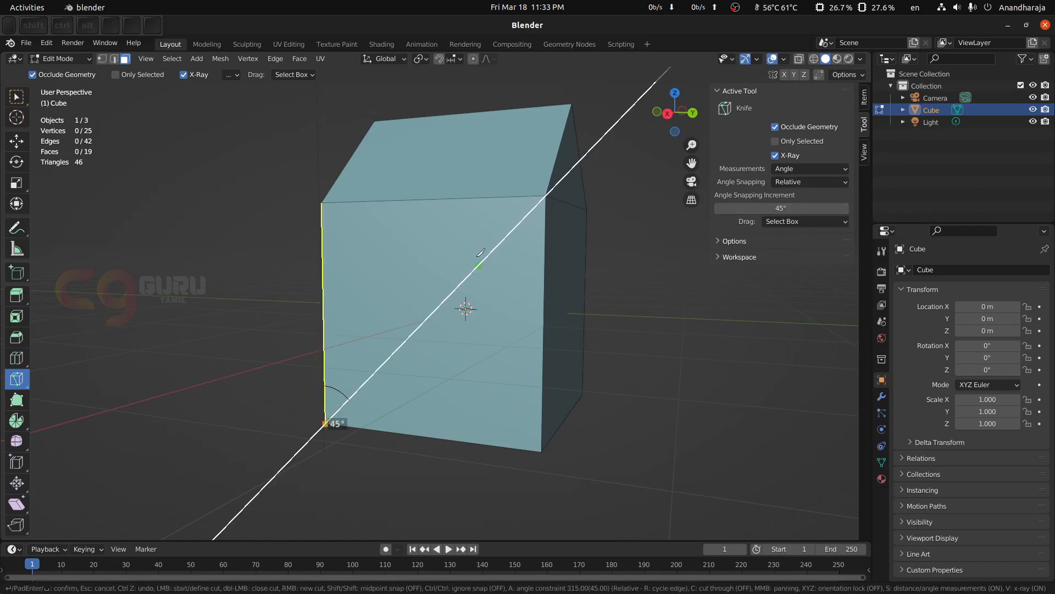
{"action": "left_click", "coordinate": [546, 196]}
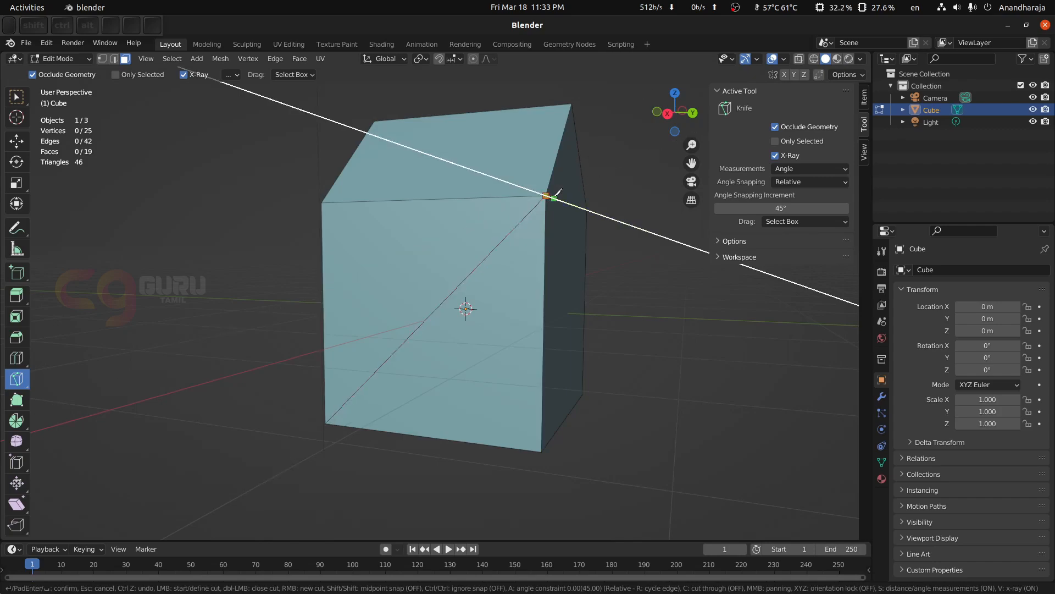
Toggle the Knife's relative angle constraint at the side wall's upper corner, cycle its reference edge, preview cuts across the roof, and discard them
{"action": "key", "text": "a"}
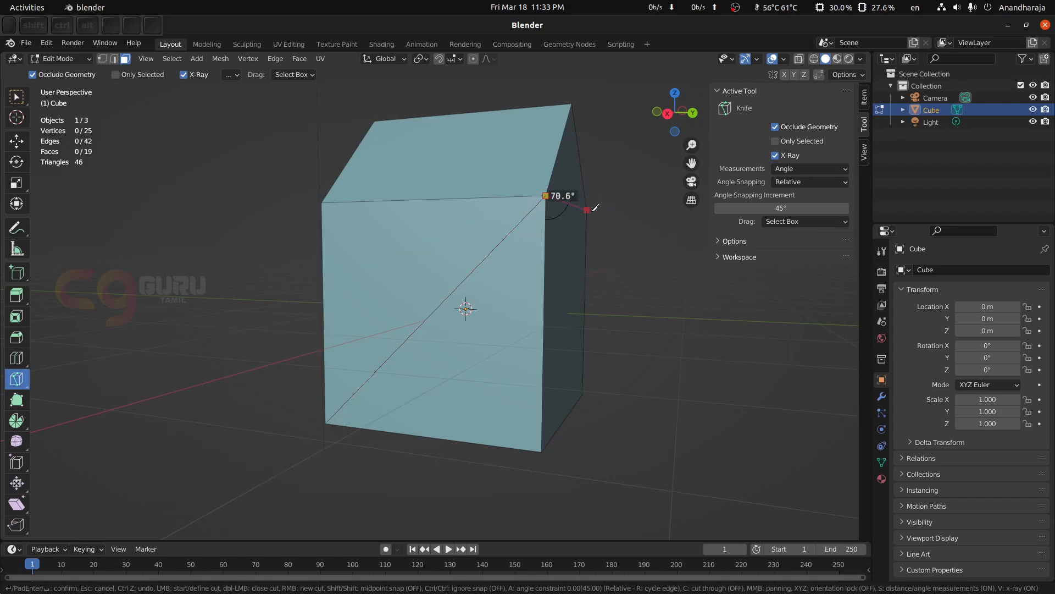
{"action": "key", "text": "a"}
{"action": "key", "text": "a"}
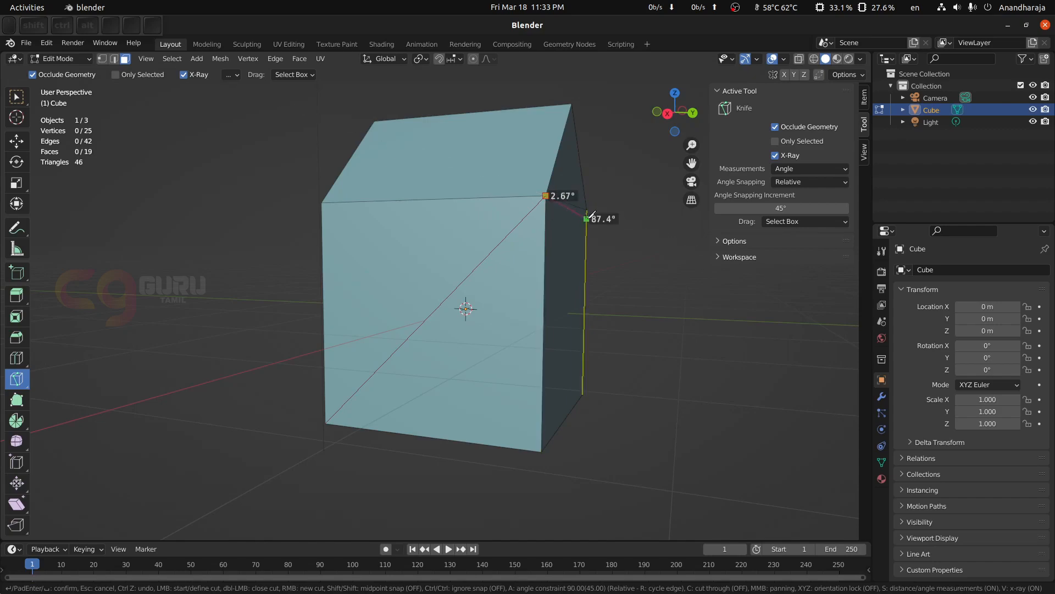
{"action": "key", "text": "a"}
{"action": "key", "text": "r"}
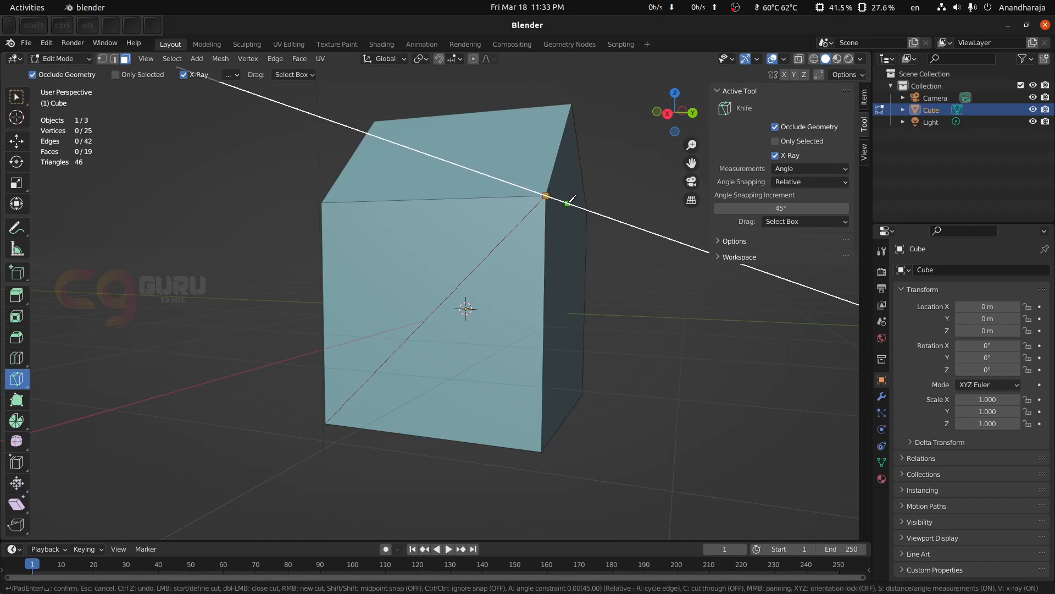
{"action": "key", "text": "a"}
{"action": "left_click", "coordinate": [587, 209]}
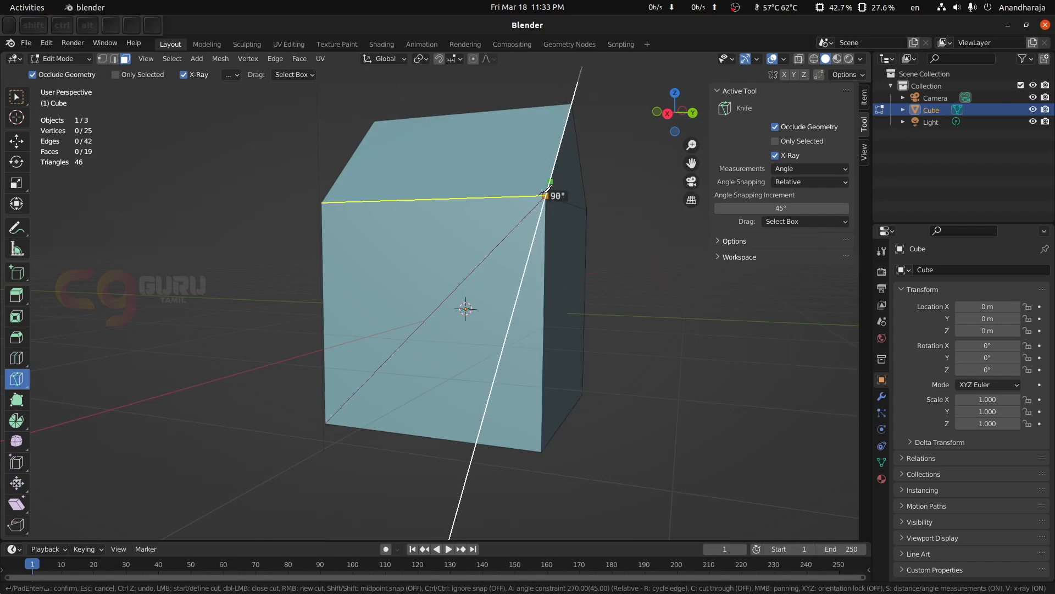
{"action": "left_click", "coordinate": [575, 103]}
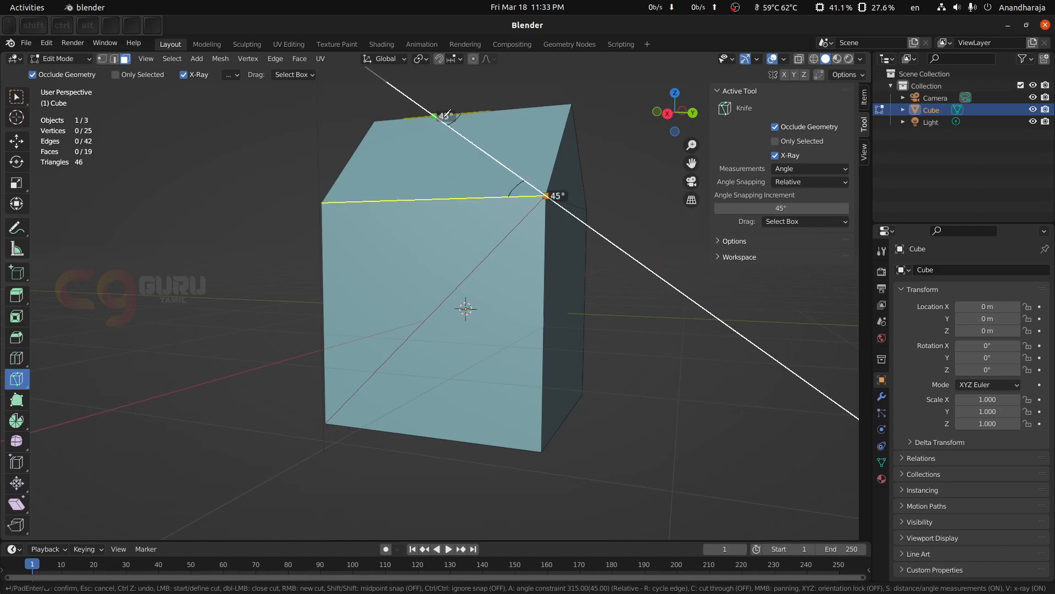
{"action": "key", "text": "Escape"}
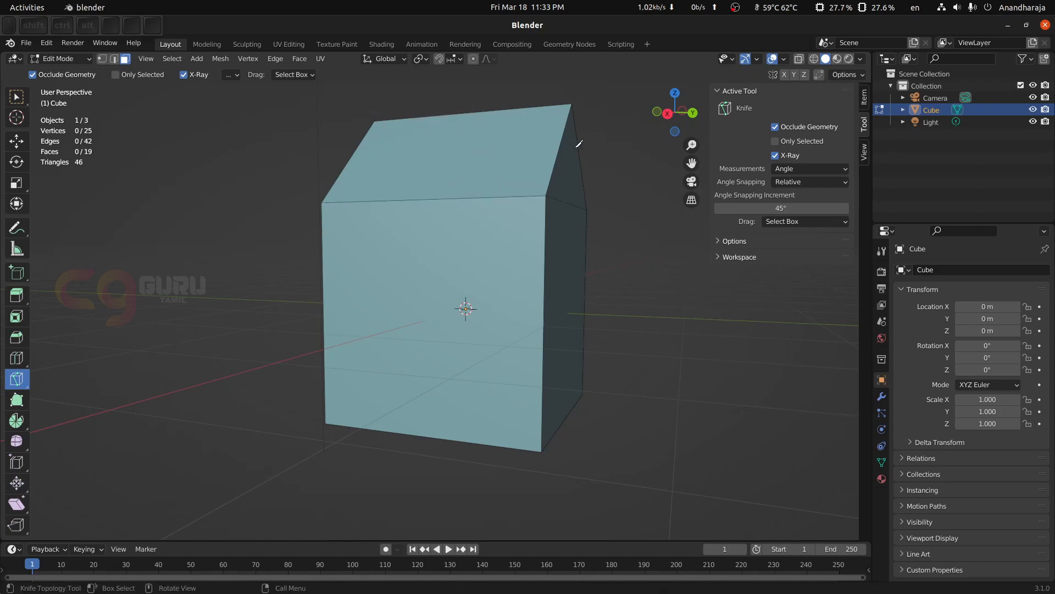
Lasso-select the house's faces, then box-deselect the side wall and the faces of the door wall
{"action": "left_click", "coordinate": [795, 222]}
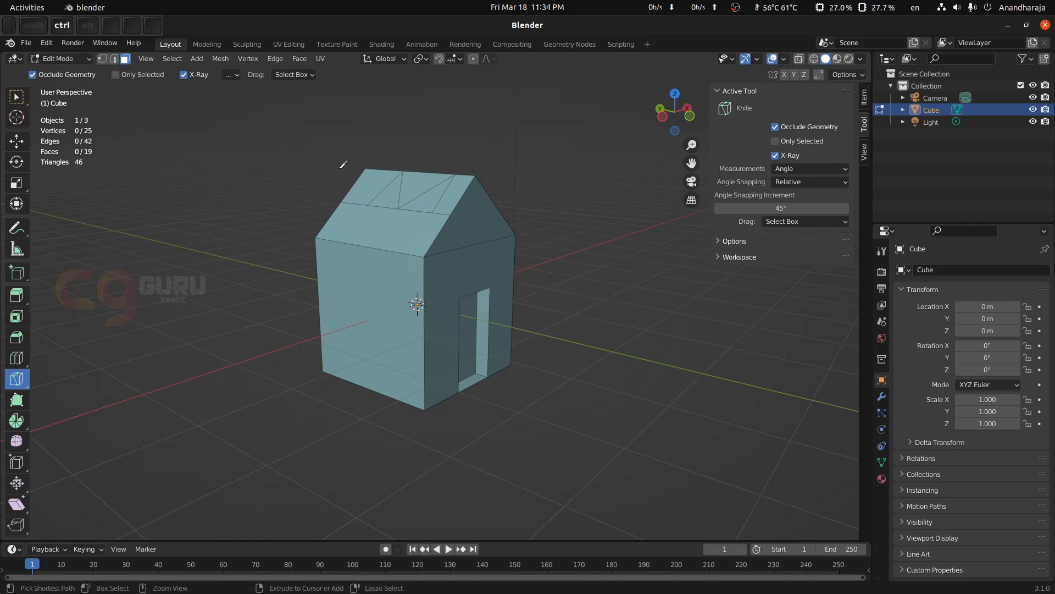
{"action": "mouse_move", "coordinate": [344, 155]}
{"action": "right_mouse_down", "text": "ctrl"}
{"action": "mouse_move", "coordinate": [460, 133]}
{"action": "mouse_move", "coordinate": [583, 203]}
{"action": "mouse_move", "coordinate": [404, 486]}
{"action": "mouse_move", "coordinate": [252, 299]}
{"action": "mouse_move", "coordinate": [308, 165]}
{"action": "right_mouse_up", "text": "ctrl"}
{"action": "mouse_move", "coordinate": [566, 311]}
{"action": "middle_mouse_down"}
{"action": "mouse_move", "coordinate": [431, 320]}
{"action": "mouse_move", "coordinate": [285, 309]}
{"action": "mouse_move", "coordinate": [498, 320]}
{"action": "mouse_move", "coordinate": [609, 293]}
{"action": "mouse_move", "coordinate": [416, 347]}
{"action": "middle_mouse_up"}
{"action": "middle_click_drag", "start_coordinate": [635, 290], "coordinate": [602, 300]}
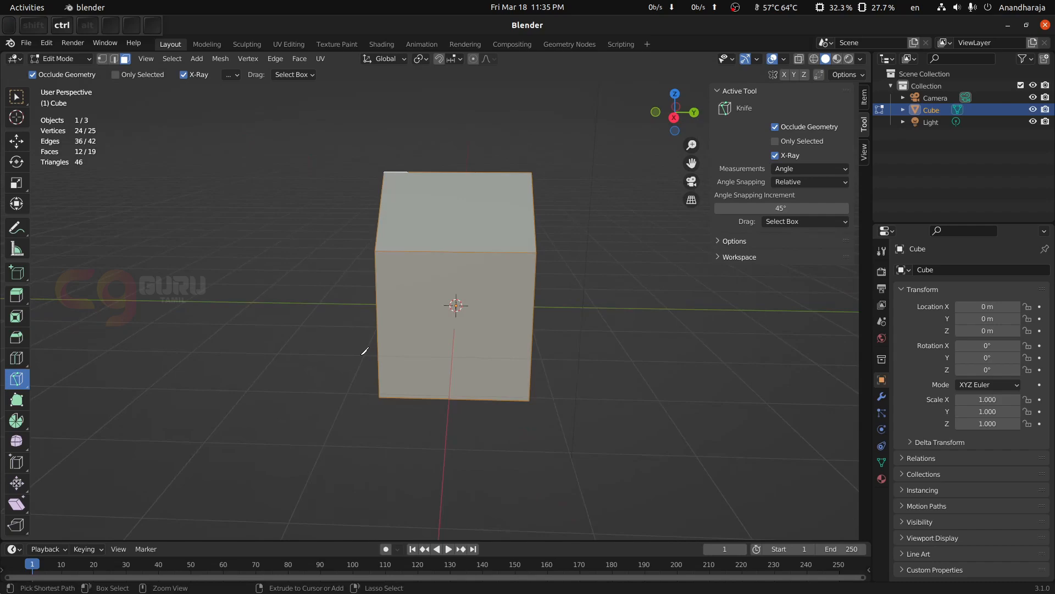
{"action": "mouse_move", "coordinate": [364, 351]}
{"action": "left_mouse_down", "text": "ctrl"}
{"action": "mouse_move", "coordinate": [550, 422]}
{"action": "mouse_move", "coordinate": [583, 447]}
{"action": "left_mouse_up", "text": "ctrl"}
{"action": "middle_click_drag", "start_coordinate": [611, 442], "coordinate": [414, 267]}
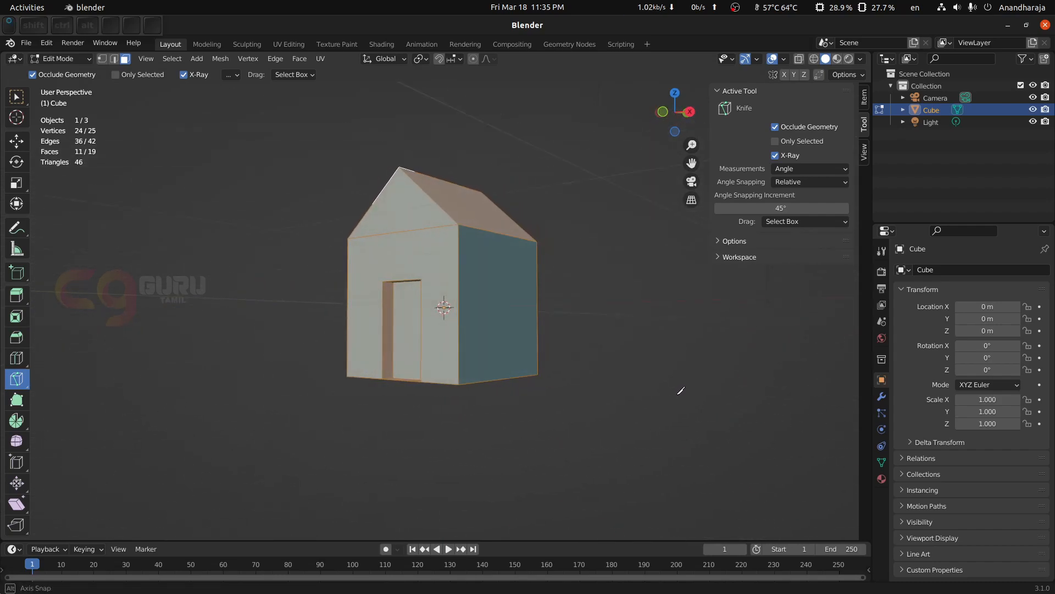
{"action": "left_click_drag", "start_coordinate": [375, 261], "coordinate": [432, 283], "text": "ctrl"}
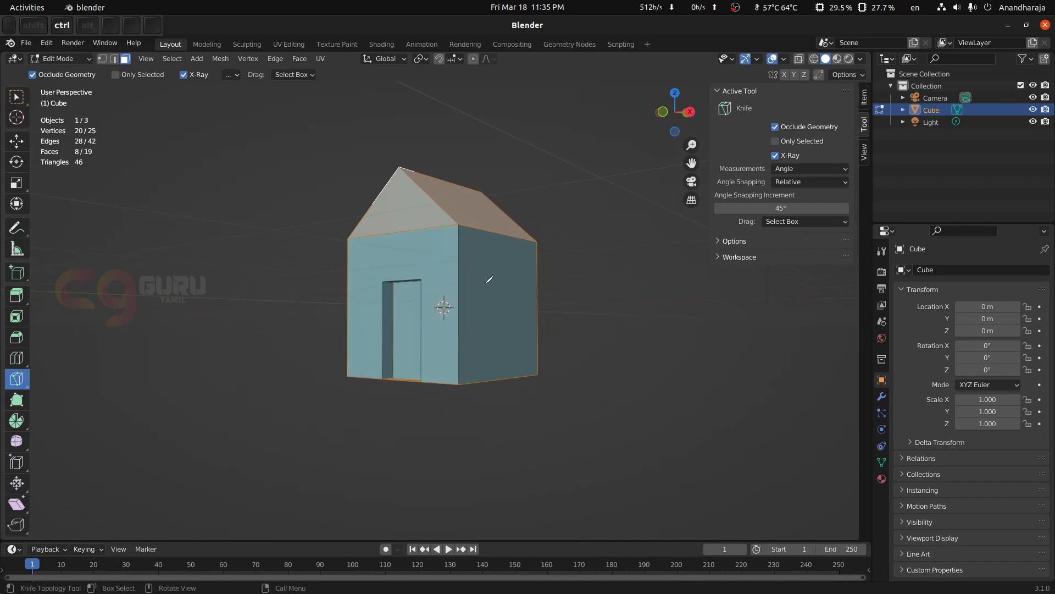
Set the Knife's Drag action to Select Circle and circle-deselect the roof and remaining faces, except one patch on the rear roof slope
{"action": "left_click", "coordinate": [778, 221]}
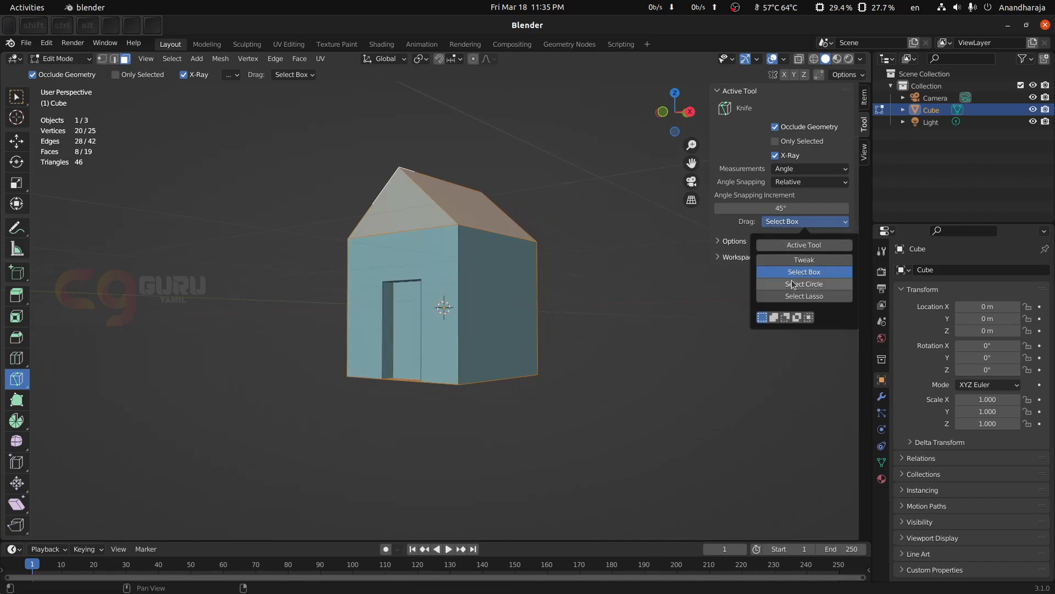
{"action": "middle_click_drag", "start_coordinate": [687, 351], "coordinate": [626, 379]}
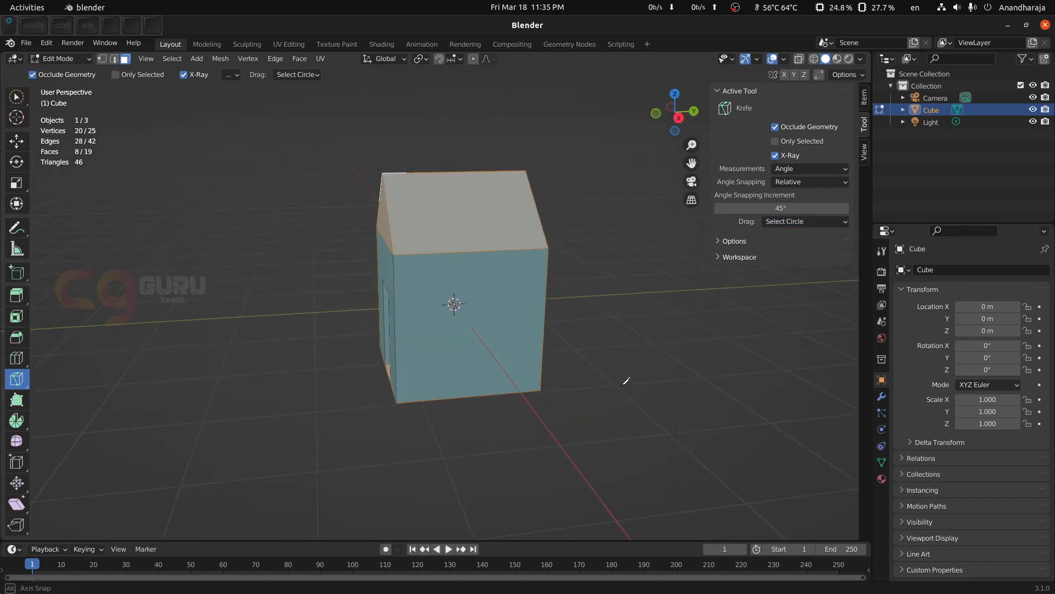
{"action": "key", "text": "ctrl"}
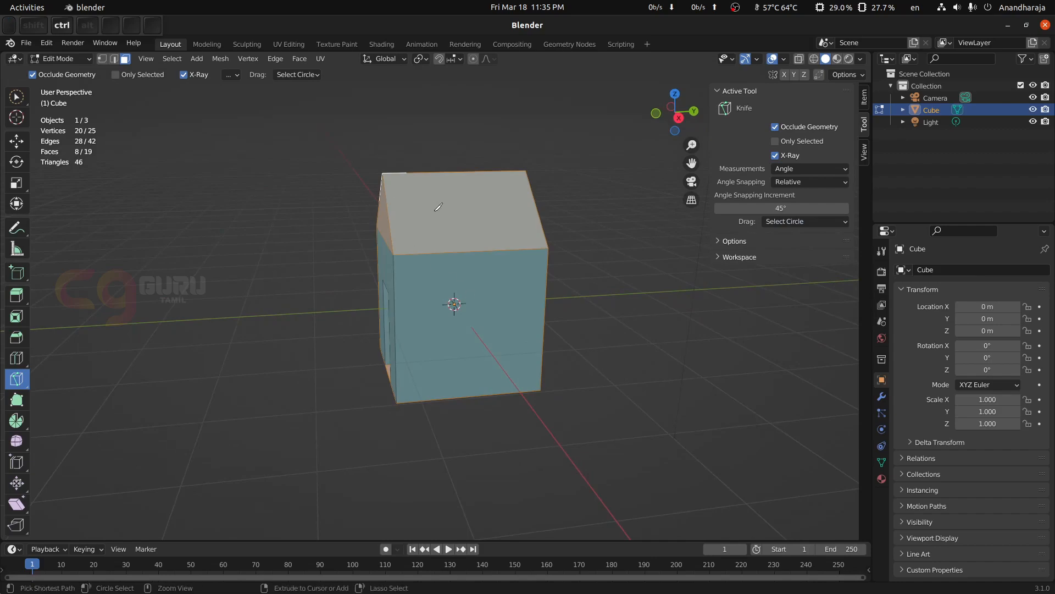
{"action": "mouse_move", "coordinate": [416, 184]}
{"action": "left_mouse_down", "text": "ctrl"}
{"action": "mouse_move", "coordinate": [431, 181]}
{"action": "mouse_move", "coordinate": [388, 176]}
{"action": "mouse_move", "coordinate": [386, 381]}
{"action": "left_mouse_up", "text": "ctrl"}
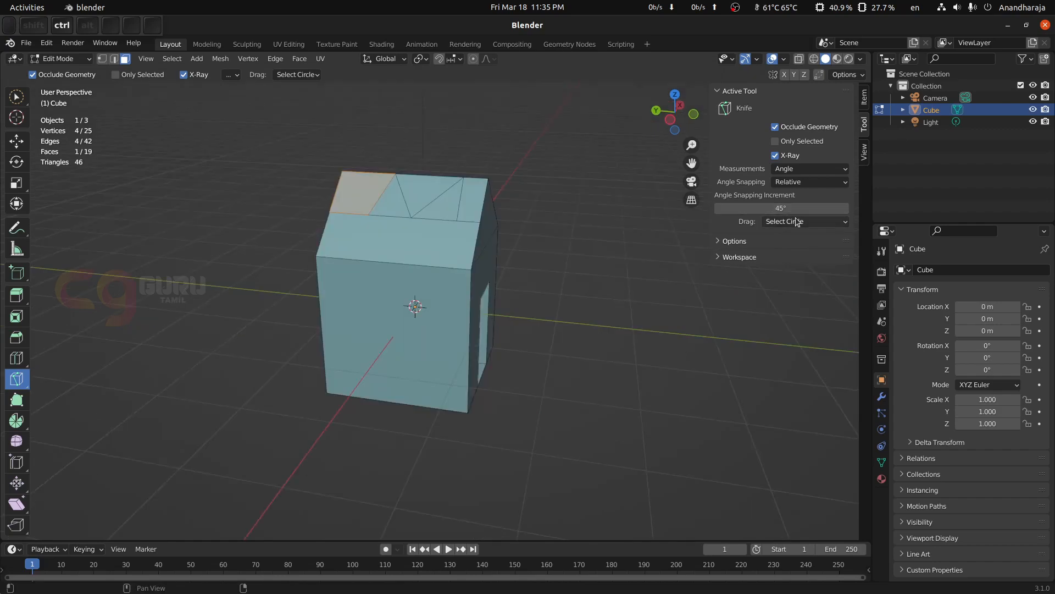
Set the Knife's Drag action to Select Lasso and lasso around the upper roof faces to deselect the remaining patch
{"action": "left_click", "coordinate": [803, 224]}
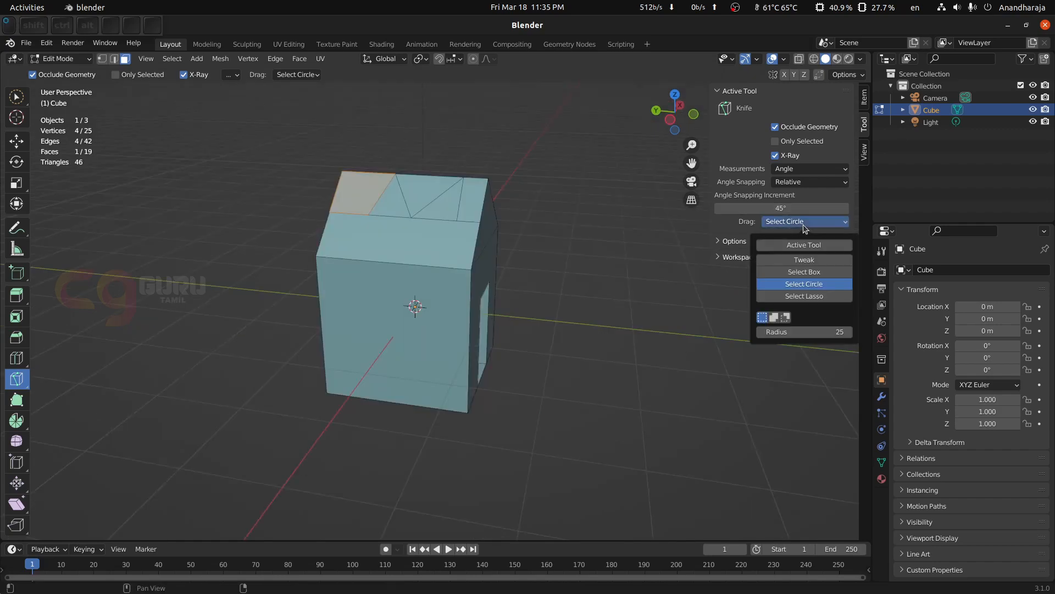
{"action": "left_click", "coordinate": [802, 295]}
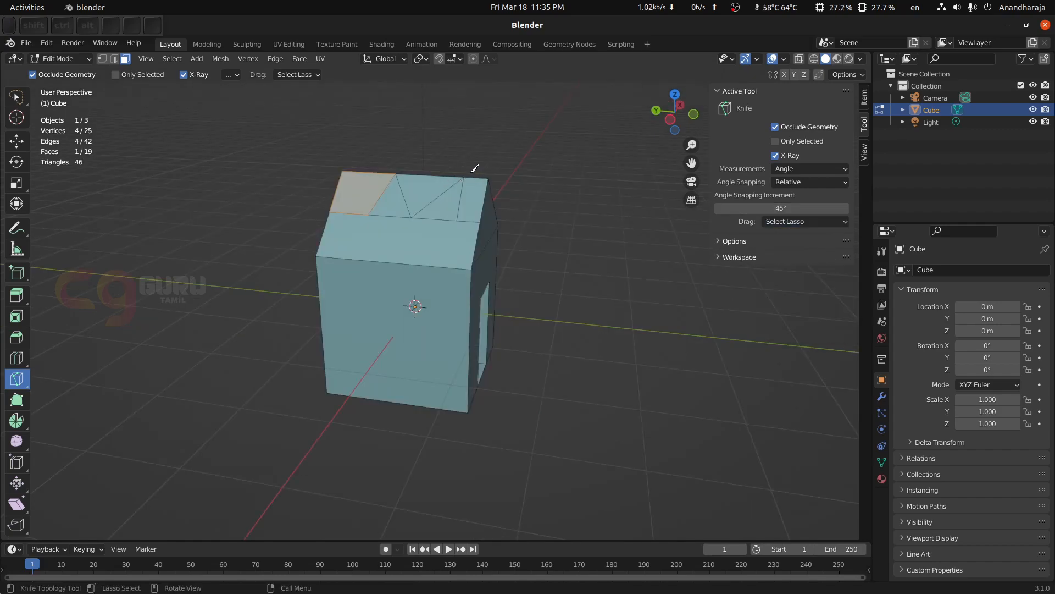
{"action": "mouse_move", "coordinate": [479, 160]}
{"action": "left_mouse_down", "text": "ctrl"}
{"action": "mouse_move", "coordinate": [354, 138]}
{"action": "mouse_move", "coordinate": [331, 194]}
{"action": "mouse_move", "coordinate": [333, 222]}
{"action": "mouse_move", "coordinate": [368, 231]}
{"action": "left_mouse_up", "text": "ctrl"}
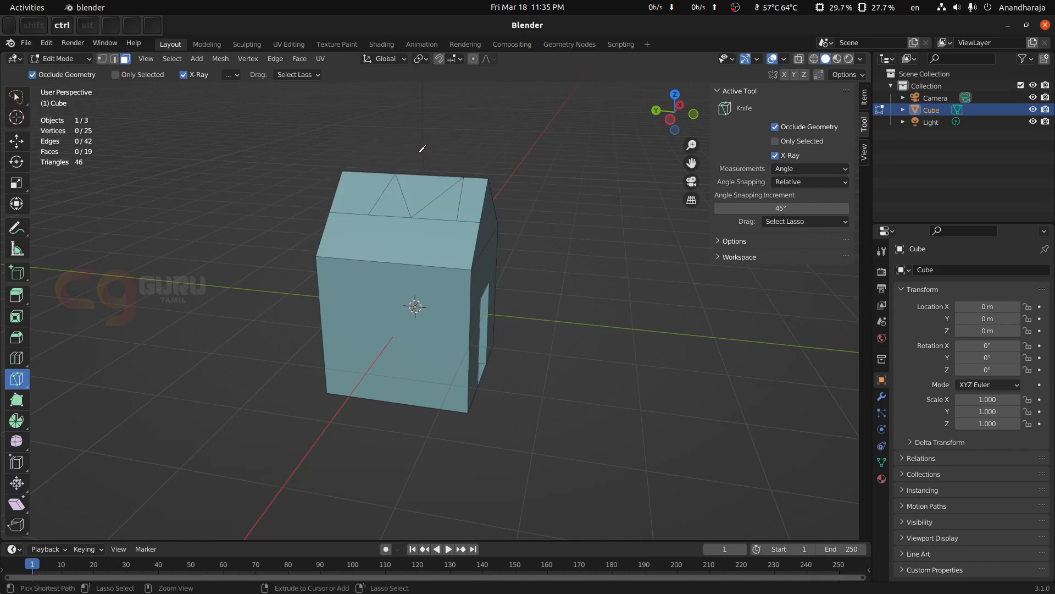
{"action": "mouse_move", "coordinate": [412, 145]}
{"action": "left_mouse_down", "text": "ctrl"}
{"action": "mouse_move", "coordinate": [325, 166]}
{"action": "mouse_move", "coordinate": [412, 222]}
{"action": "mouse_move", "coordinate": [392, 161]}
{"action": "mouse_move", "coordinate": [341, 150]}
{"action": "left_mouse_up", "text": "ctrl"}
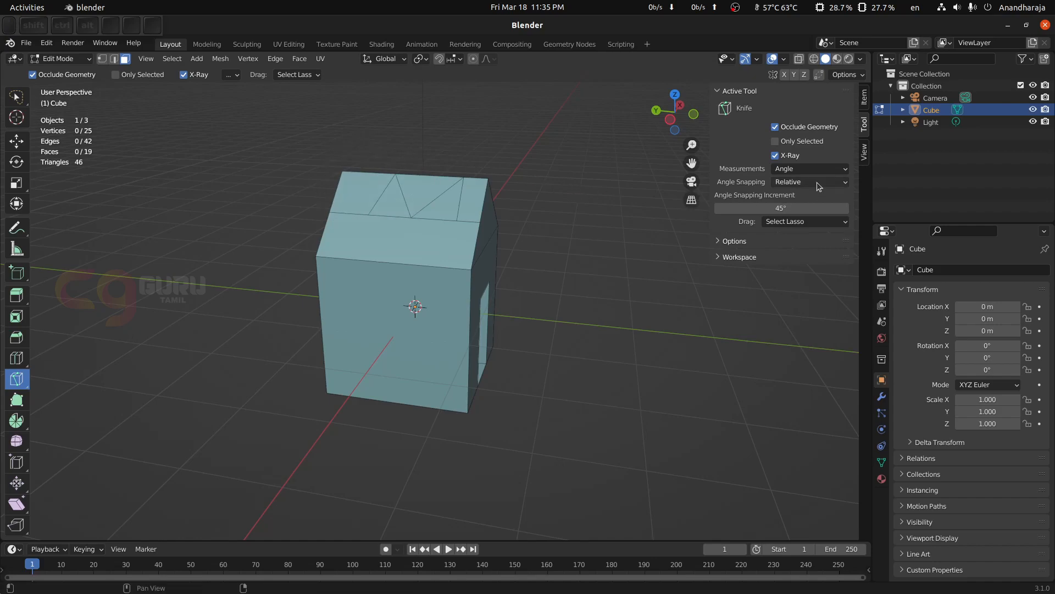
Set the Knife's Drag action to Active Tool and switch it back to Select Box
{"action": "left_click", "coordinate": [799, 222]}
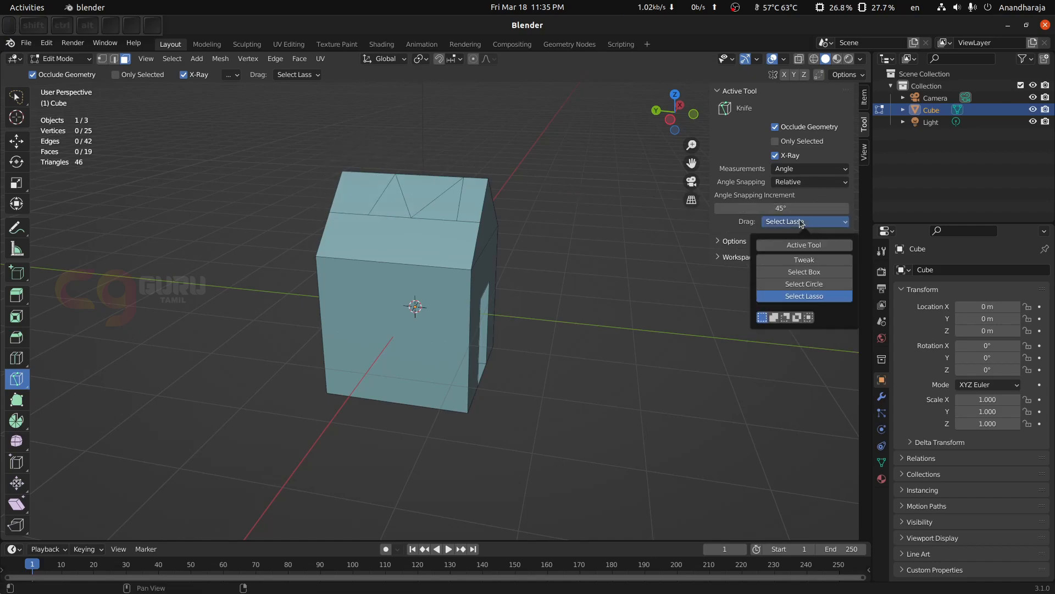
{"action": "left_click", "coordinate": [802, 243]}
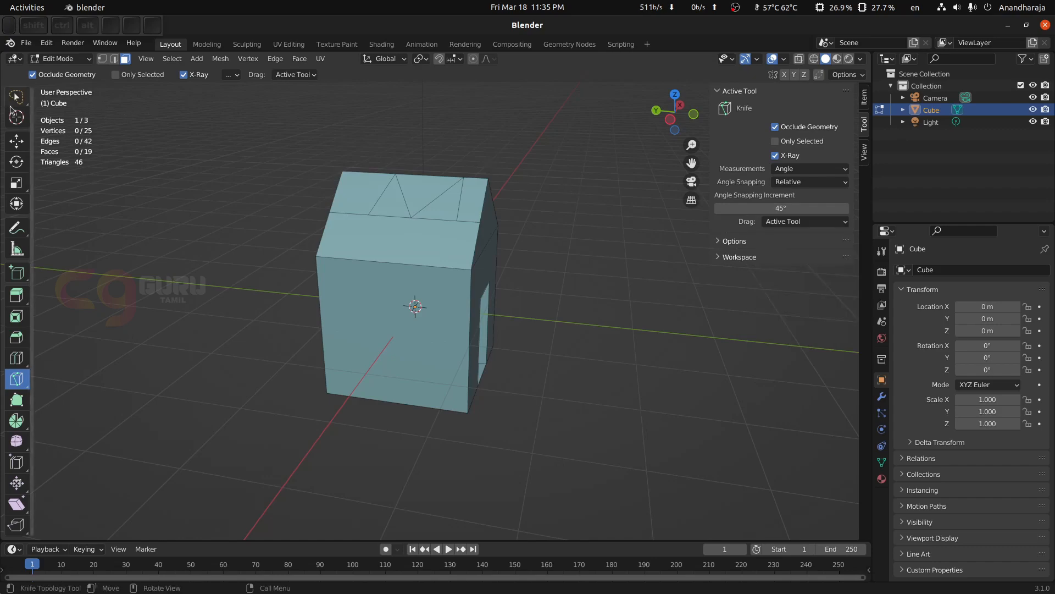
{"action": "left_click", "coordinate": [783, 221]}
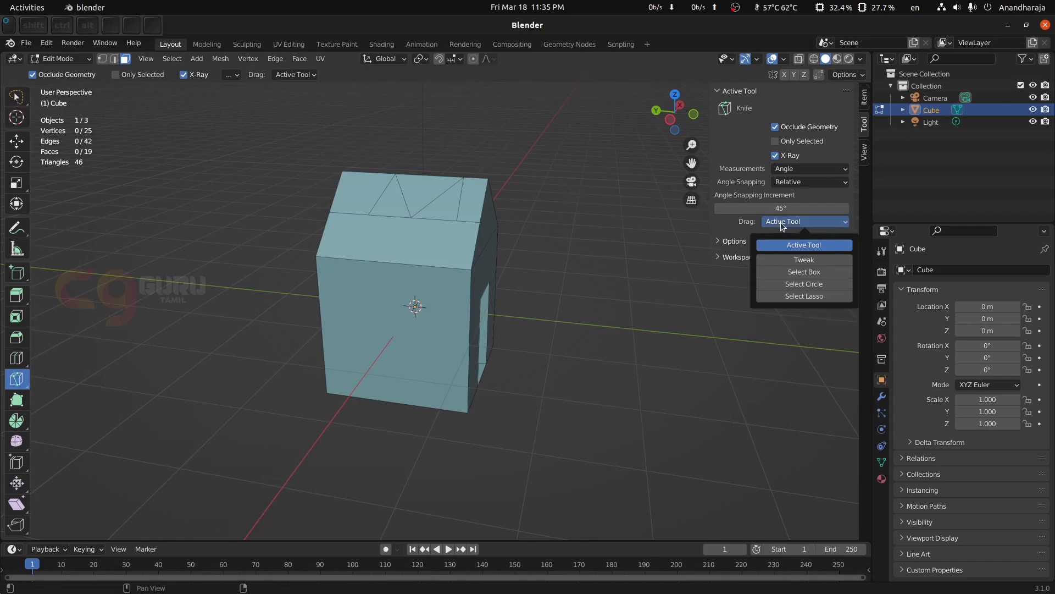
{"action": "left_click", "coordinate": [804, 271]}
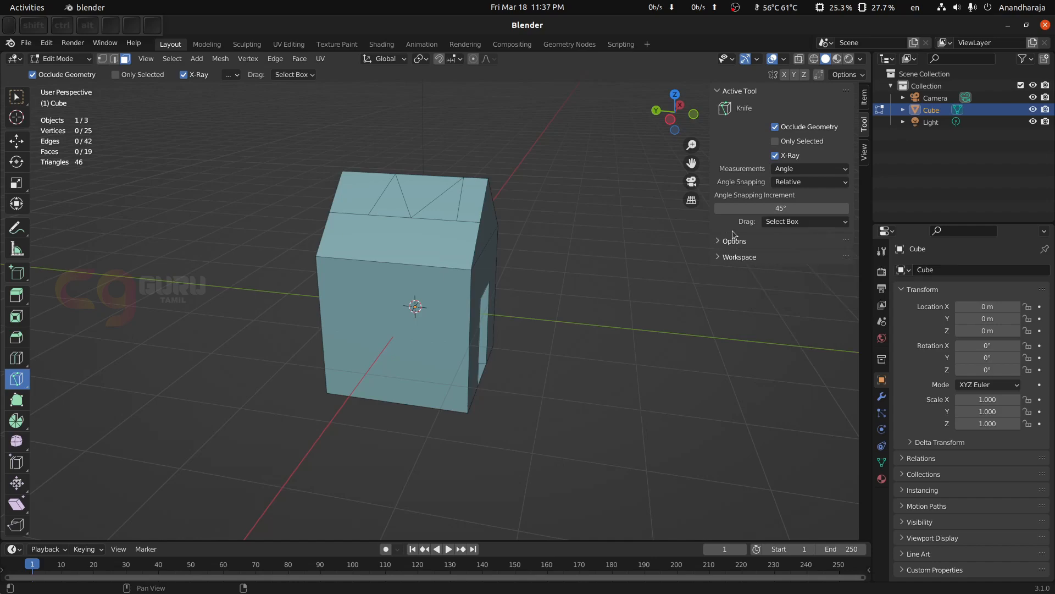